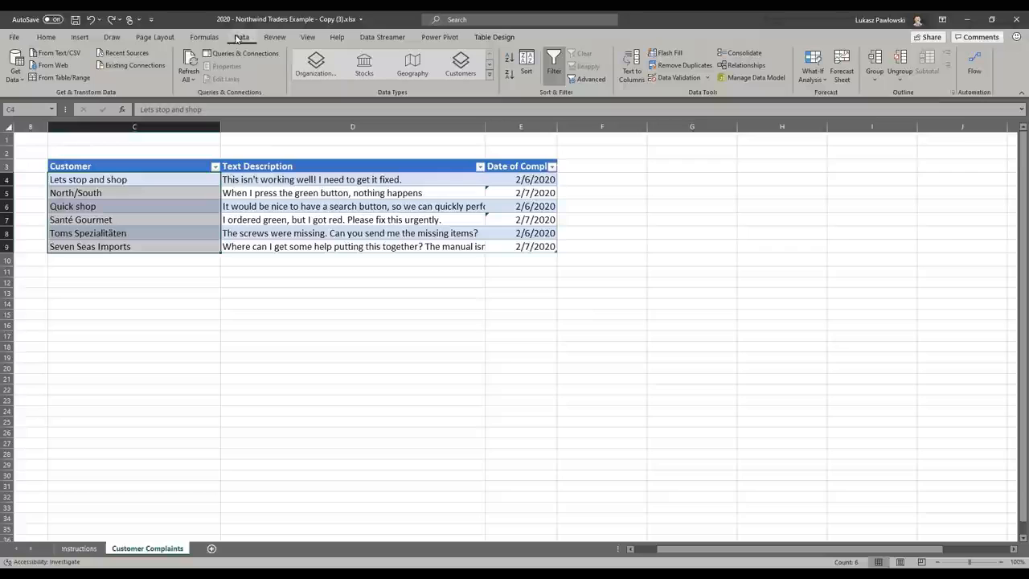
# Convert the customer names to the organization data type and add the ContactName field from the Let's Stop N Shop data card.
pyautogui.click(489, 74)
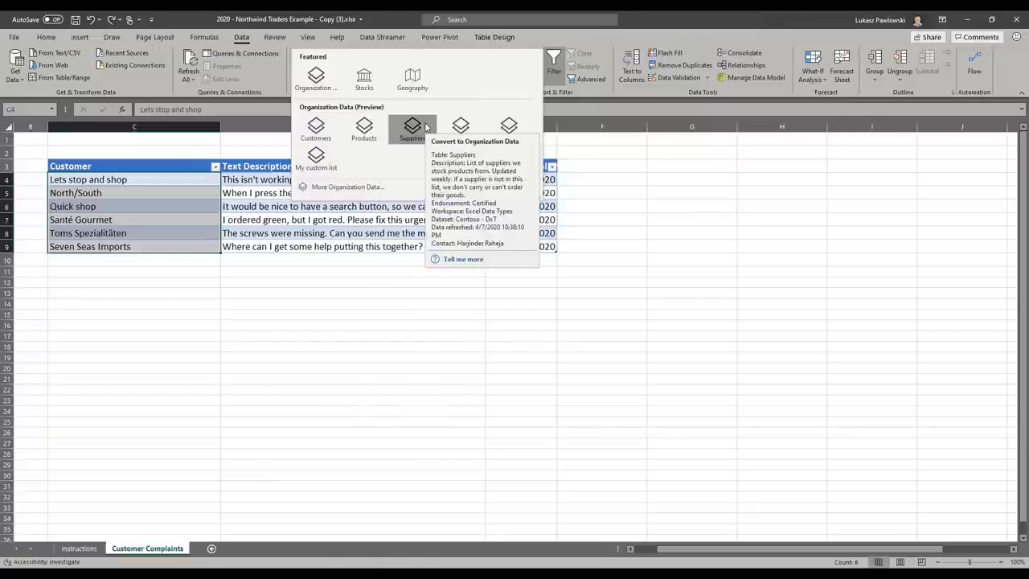
pyautogui.click(330, 81)
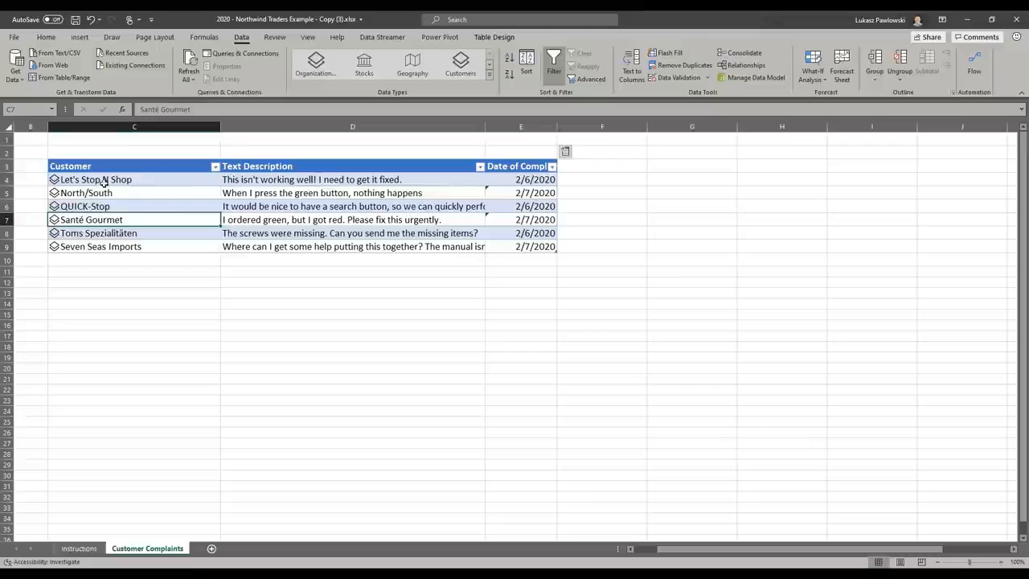
pyautogui.click(55, 180)
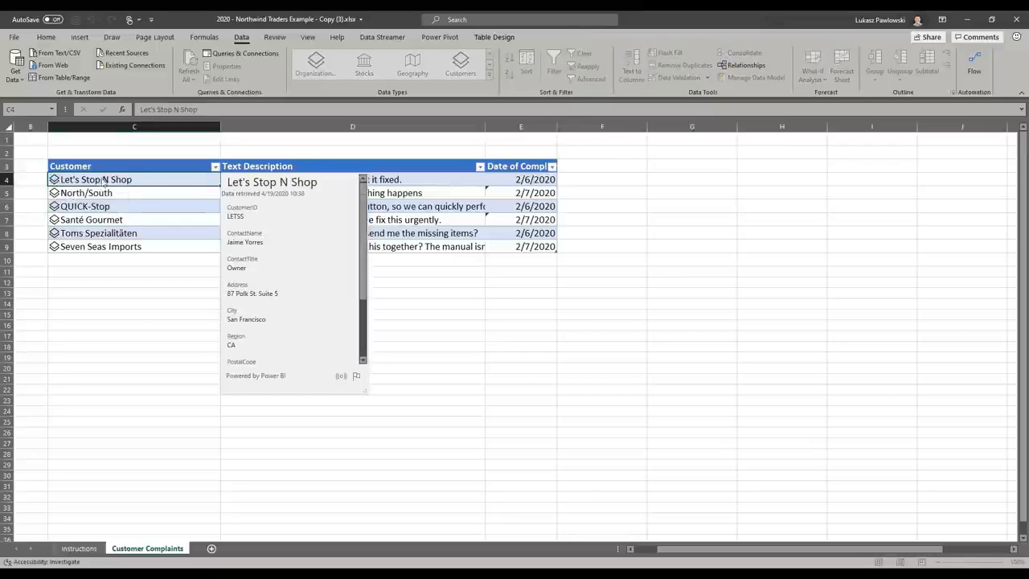
pyautogui.moveTo(364, 207)
pyautogui.mouseDown()
pyautogui.moveTo(364, 288)
pyautogui.moveTo(362, 201)
pyautogui.mouseUp()
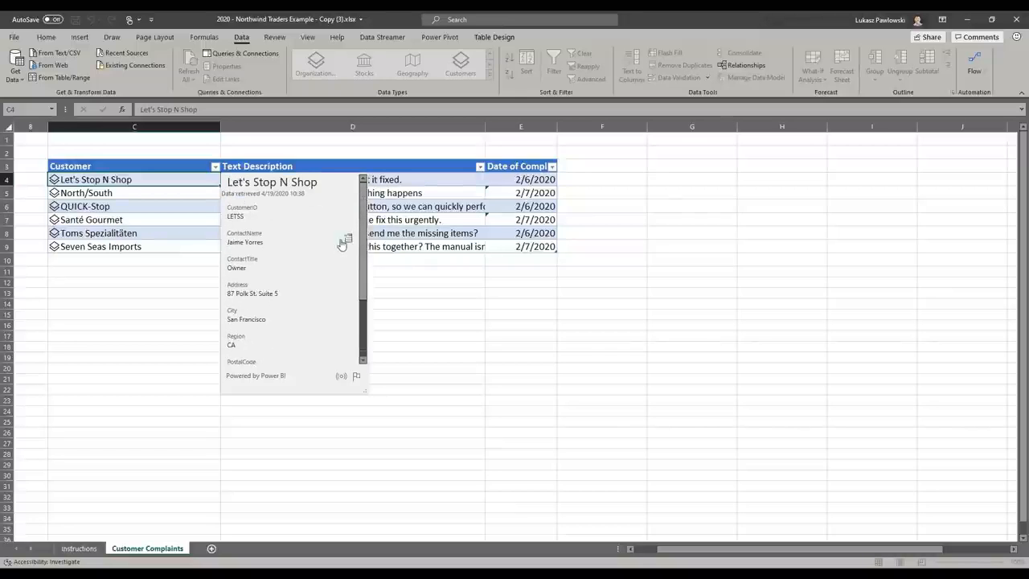
pyautogui.click(347, 241)
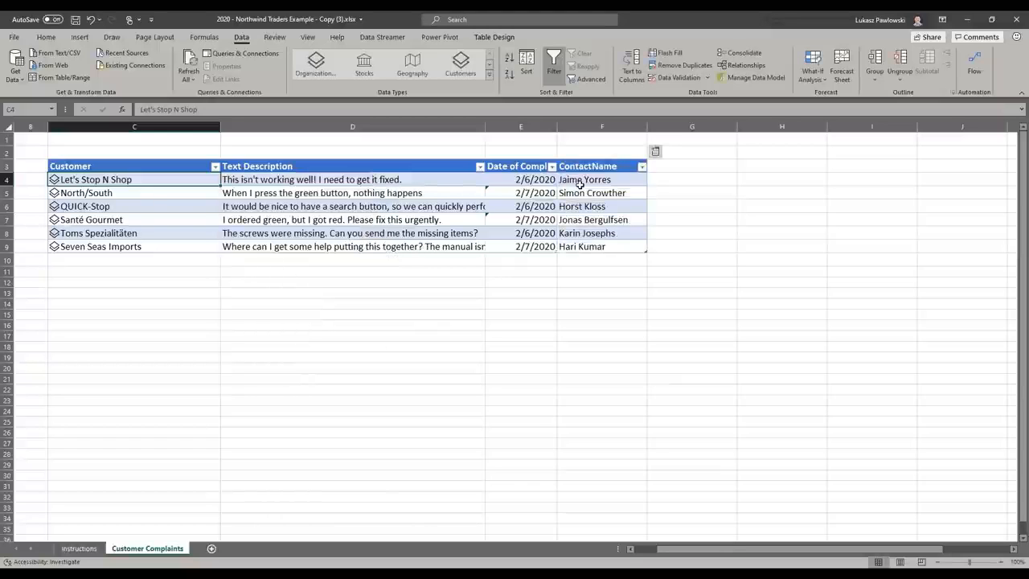
# Extend the complaints table with the Phone and Current Orders Total fields from the customer data type.
pyautogui.click(655, 152)
pyautogui.click(666, 334)
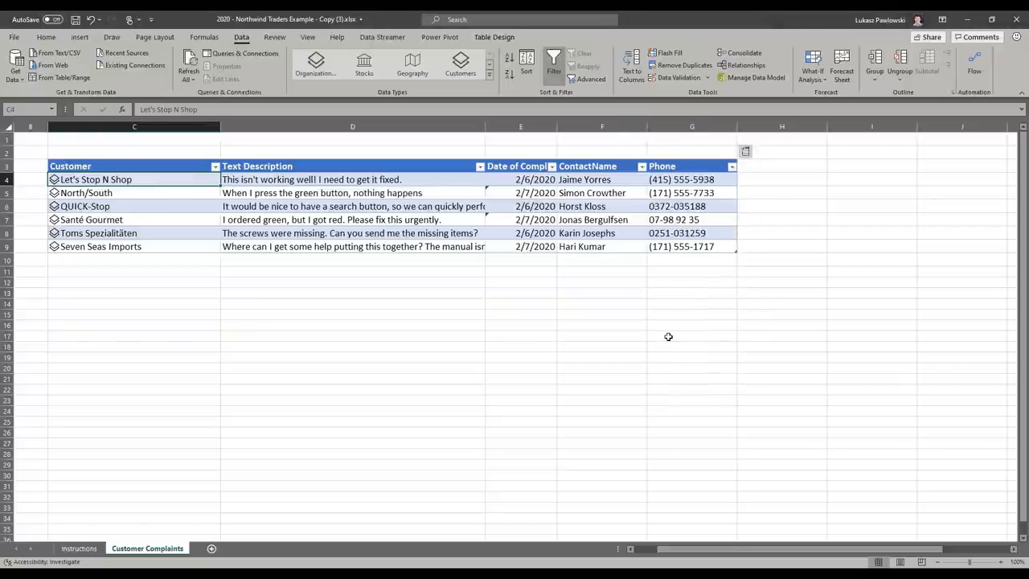
pyautogui.click(745, 152)
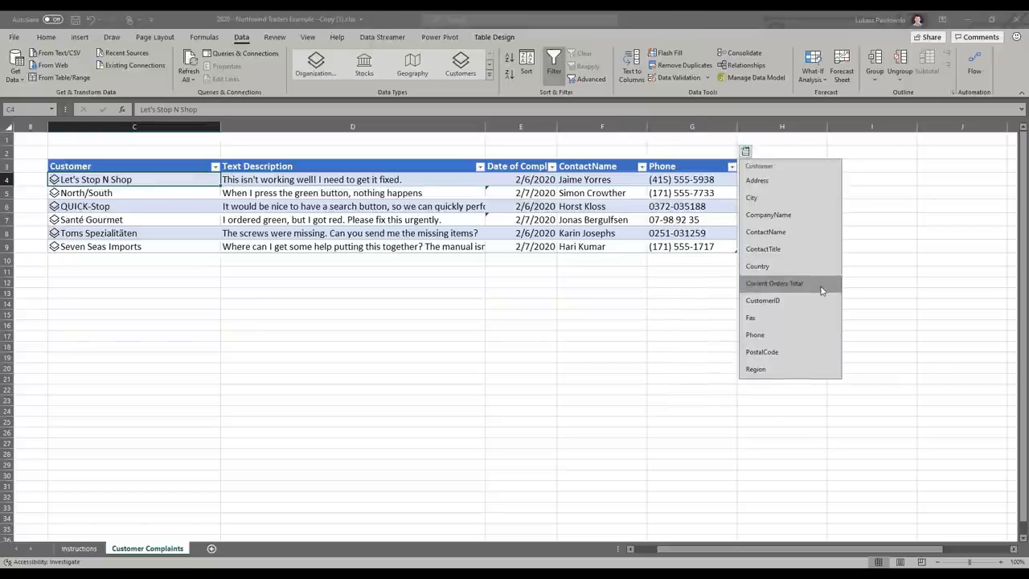
pyautogui.click(820, 284)
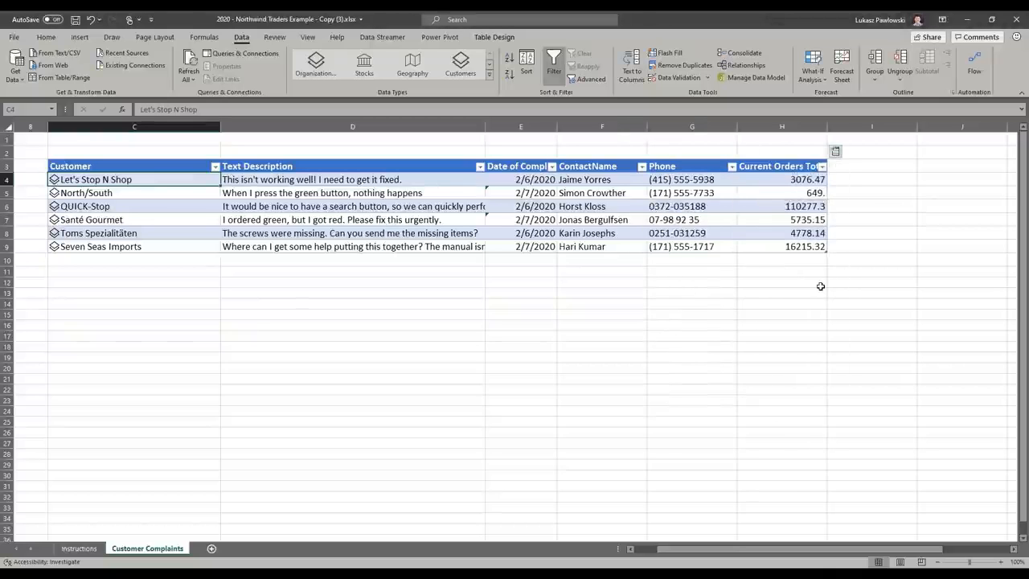
# Format the Current Orders Total column as dollar accounting values and sort the table by it from largest to smallest.
pyautogui.click(793, 122)
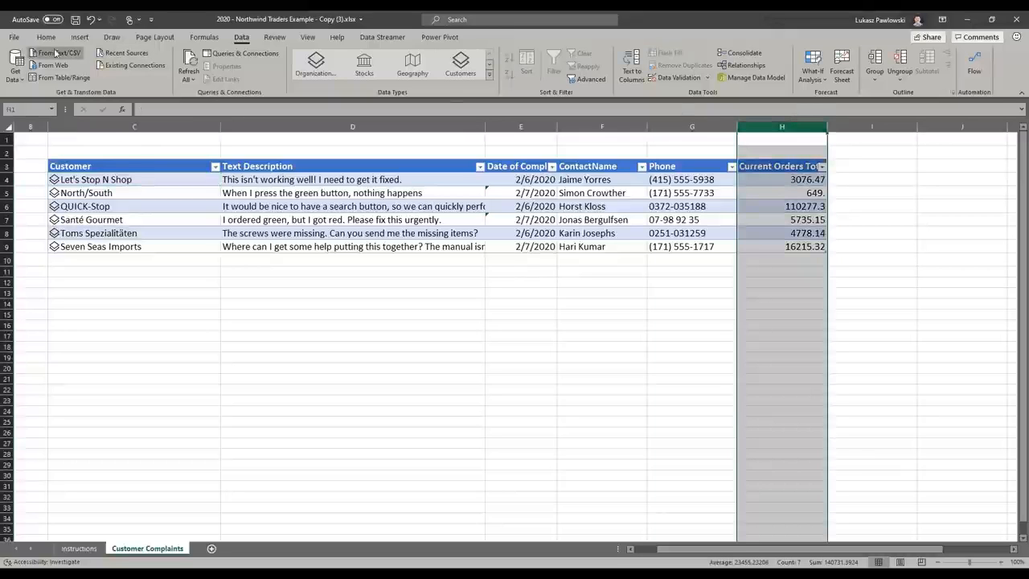
pyautogui.click(46, 38)
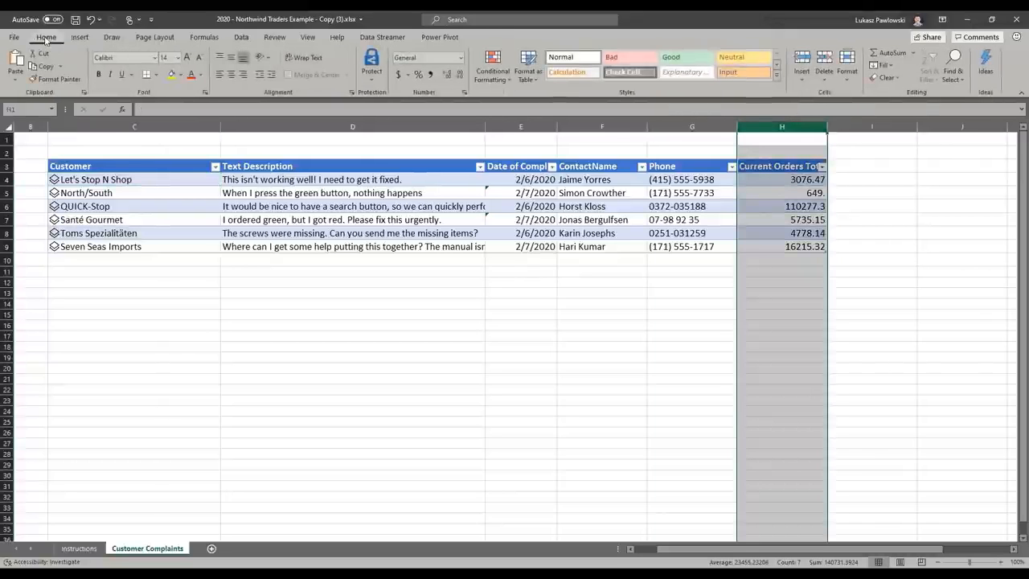
pyautogui.click(399, 75)
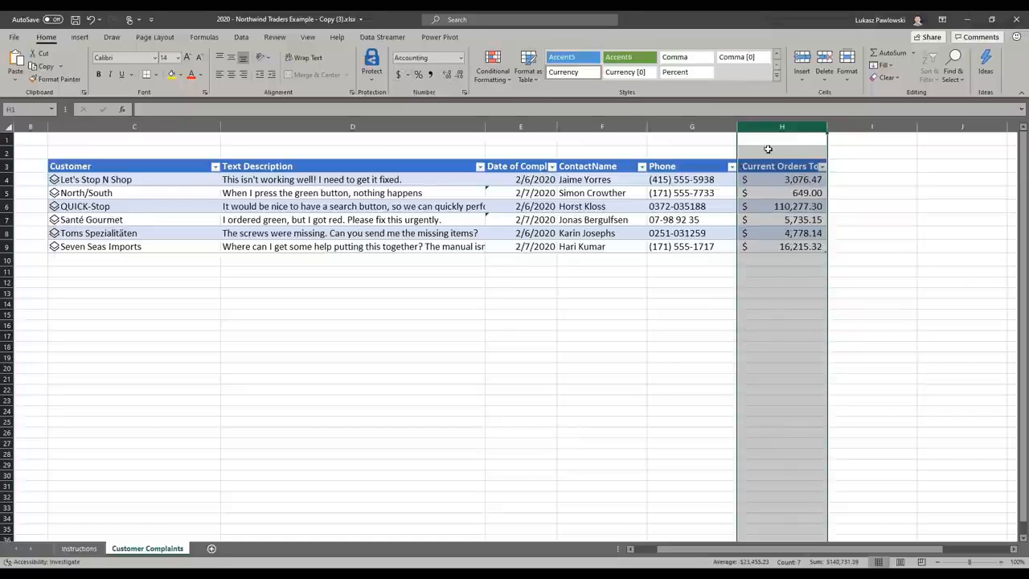
pyautogui.click(819, 167)
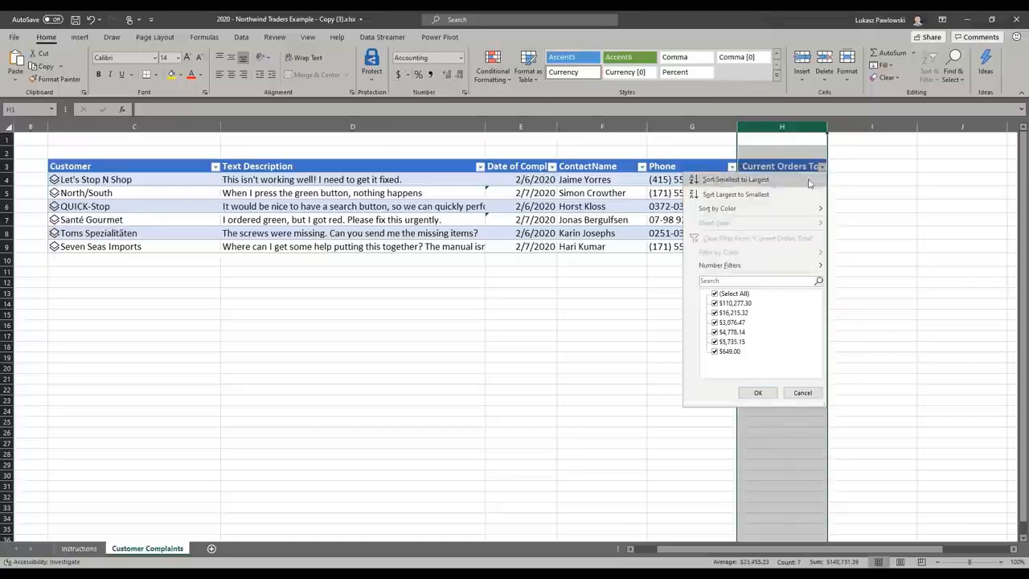
pyautogui.click(790, 193)
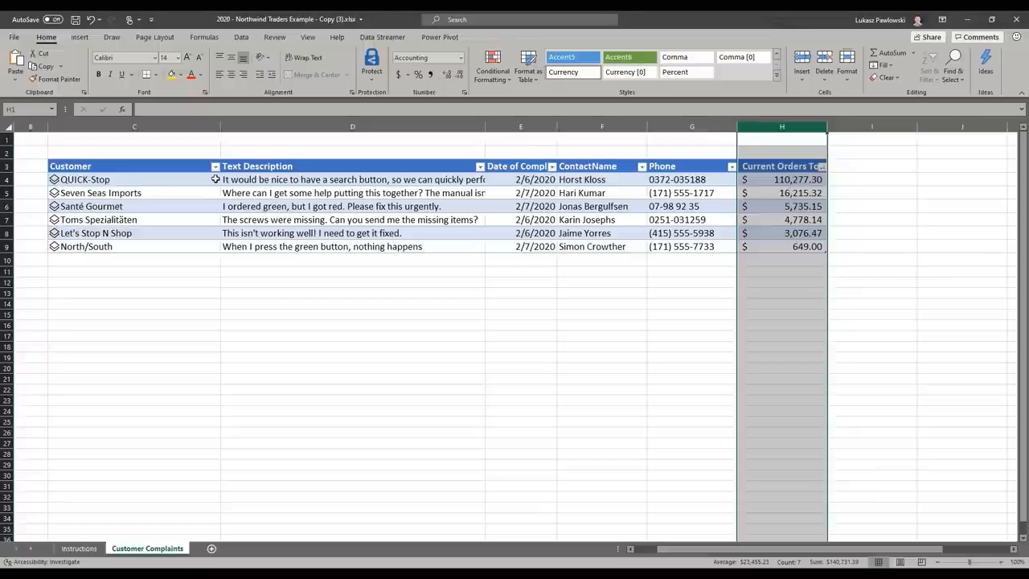
pyautogui.click(8, 180)
pyautogui.click(863, 180)
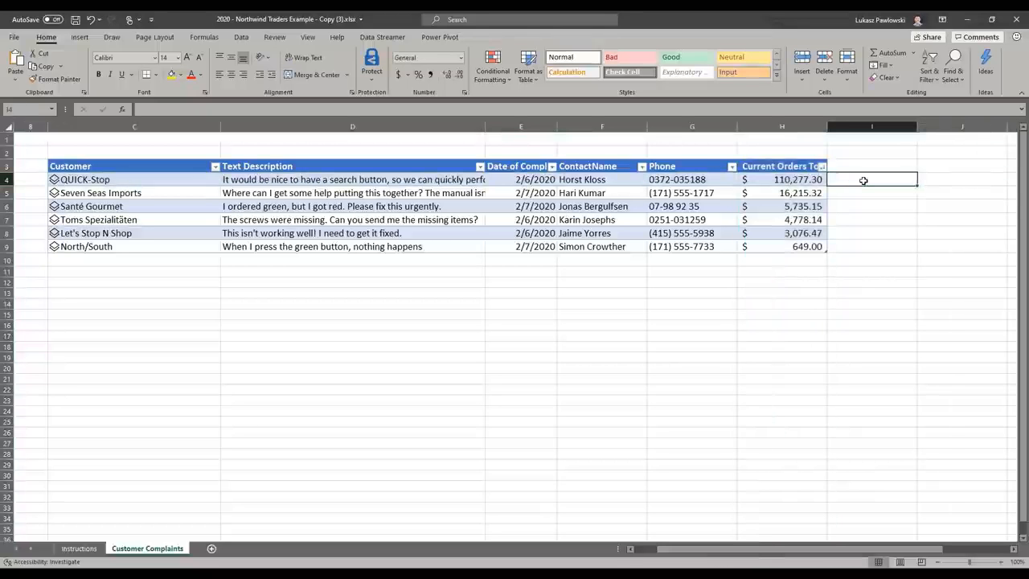
pyautogui.write('=')
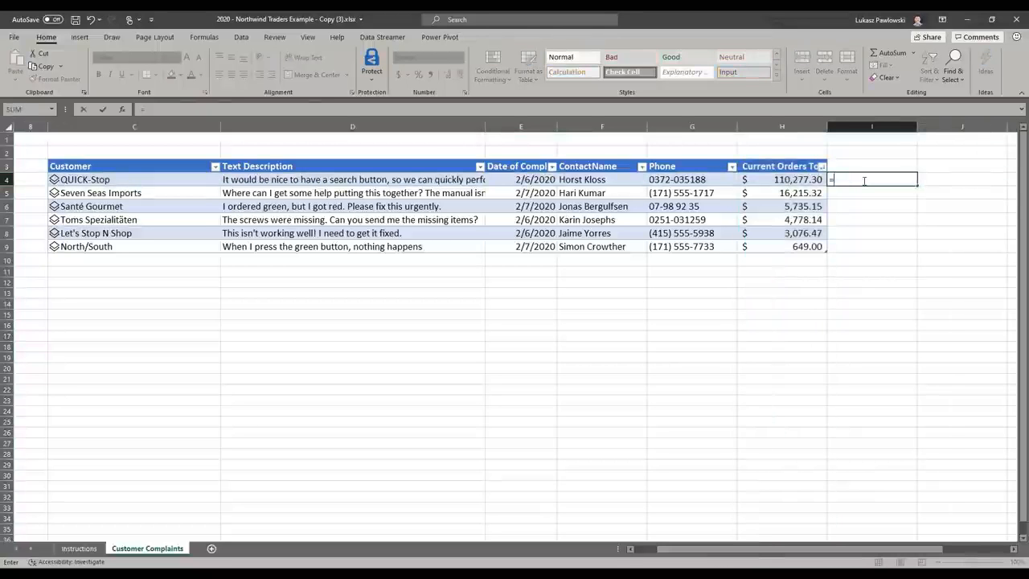
pyautogui.write('[@cust')
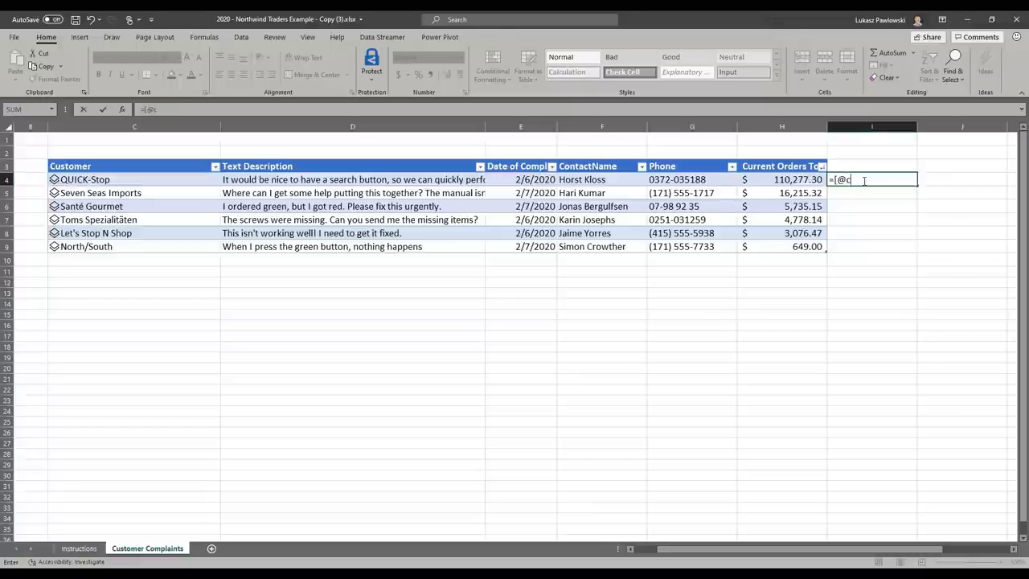
pyautogui.write('omer].')
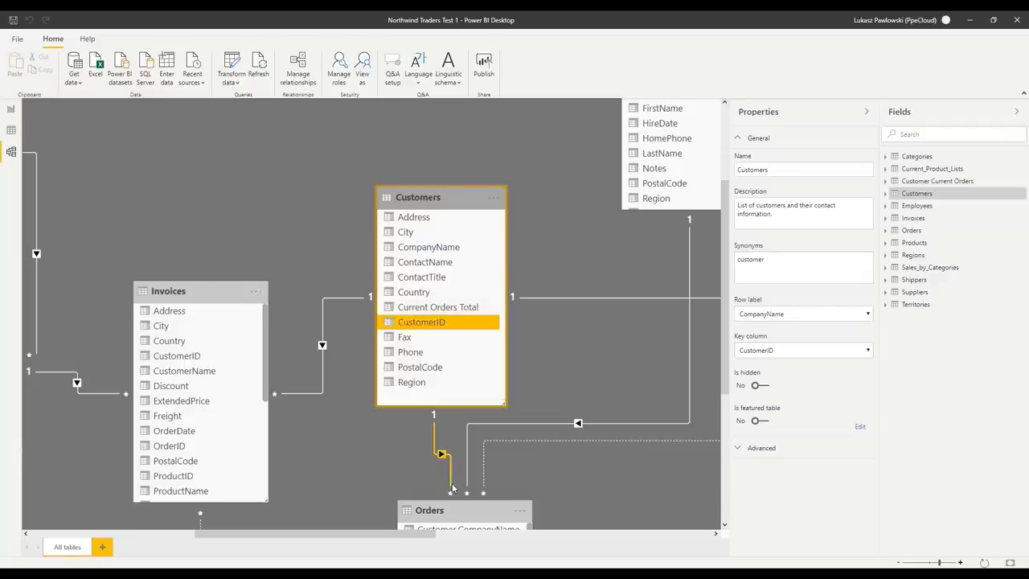
# Switch to Power BI Desktop and make sure the Featured tables preview feature is enabled in the options.
pyautogui.click(17, 40)
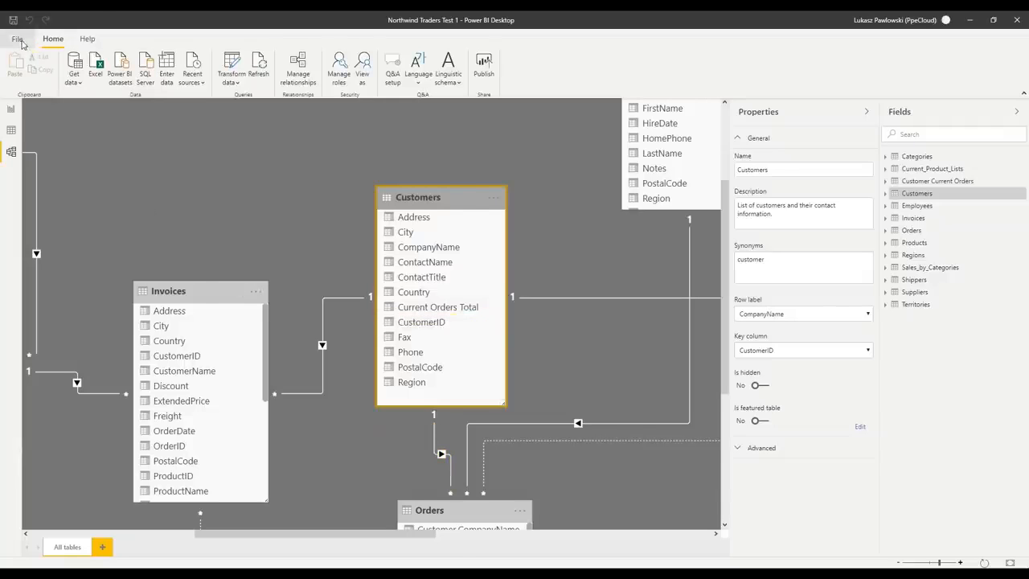
pyautogui.click(37, 206)
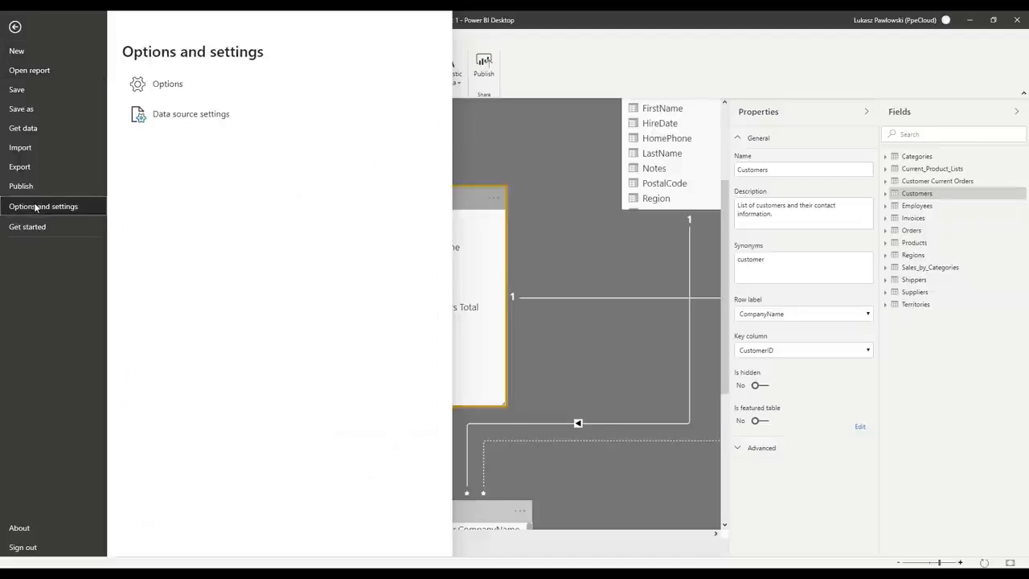
pyautogui.click(174, 154)
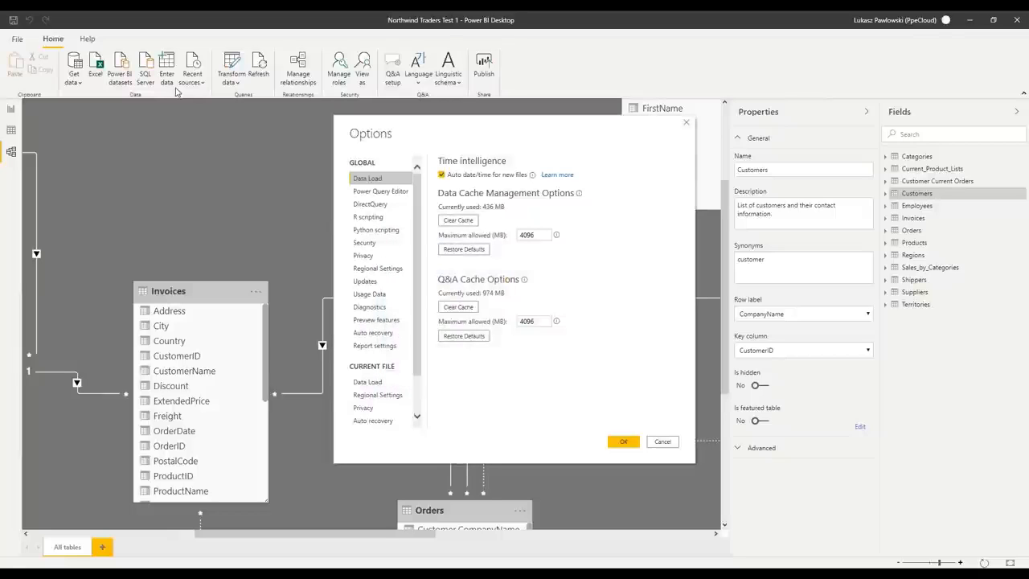
pyautogui.click(372, 321)
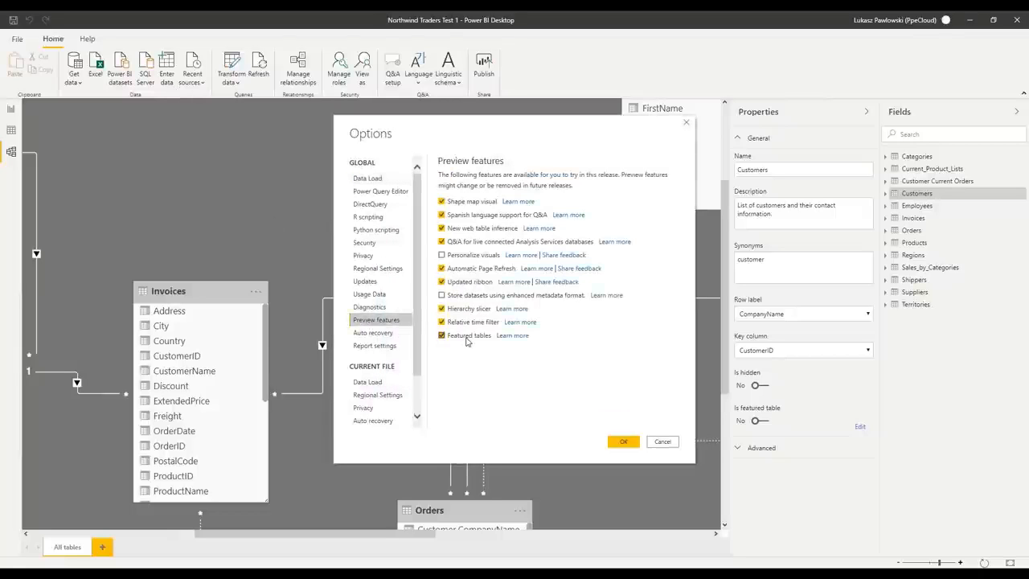
pyautogui.click(625, 442)
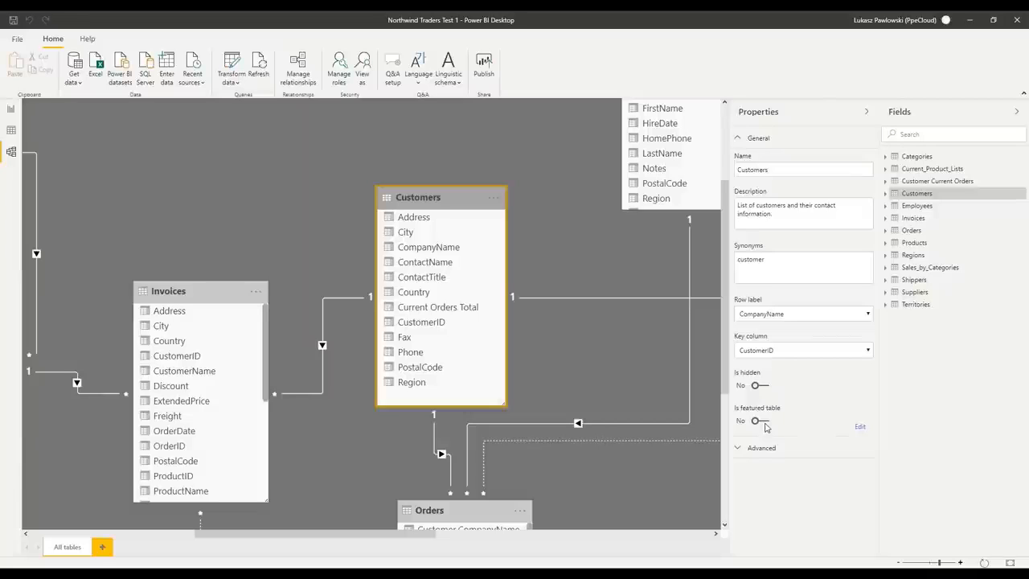
# Set up Customers as a featured table, keeping its description, the CompanyName row label and the CustomerID key column.
pyautogui.click(762, 422)
pyautogui.click(509, 255)
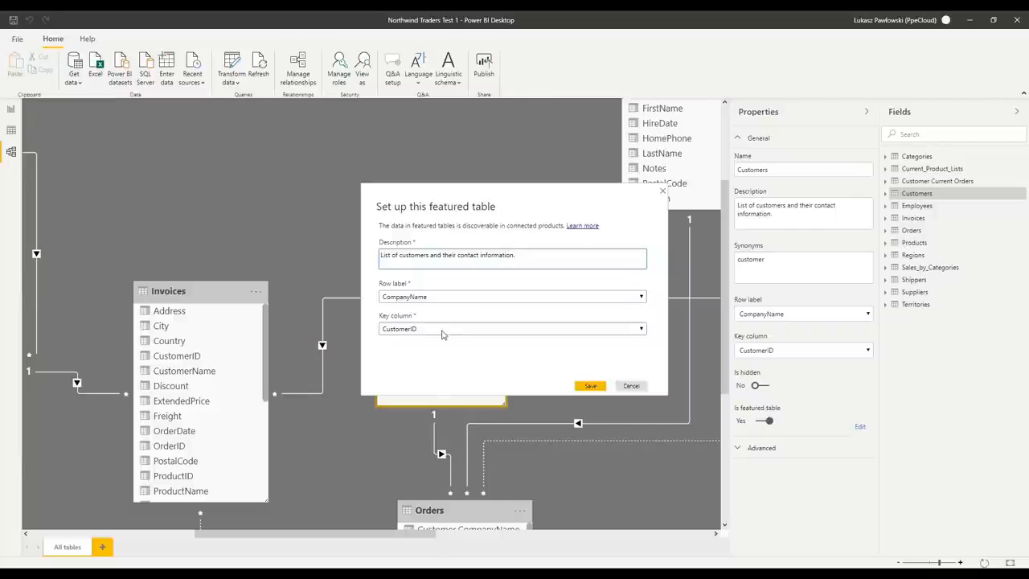
pyautogui.click(587, 386)
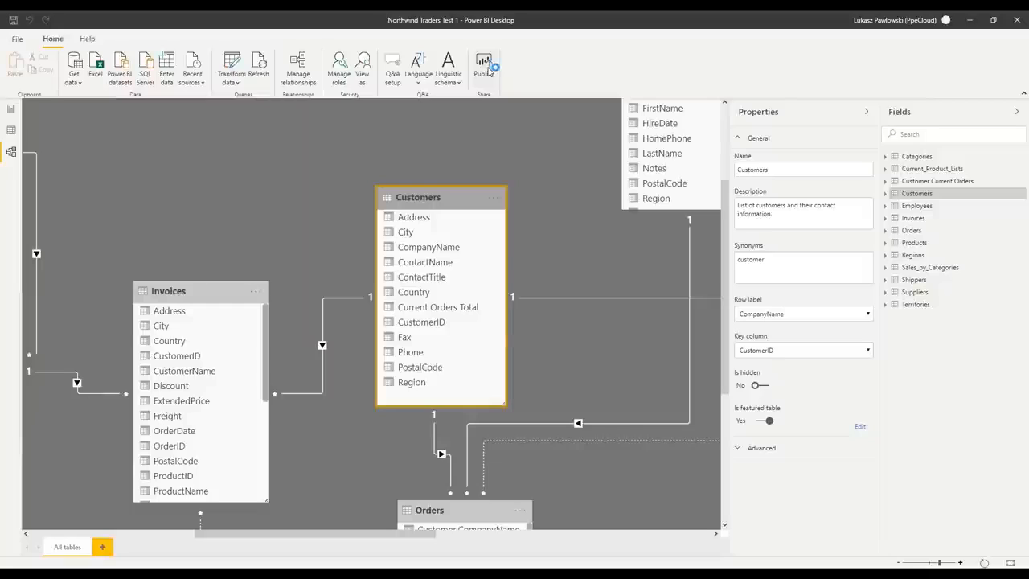
# Start publishing the Northwind Traders report and save its pending changes.
pyautogui.click(487, 70)
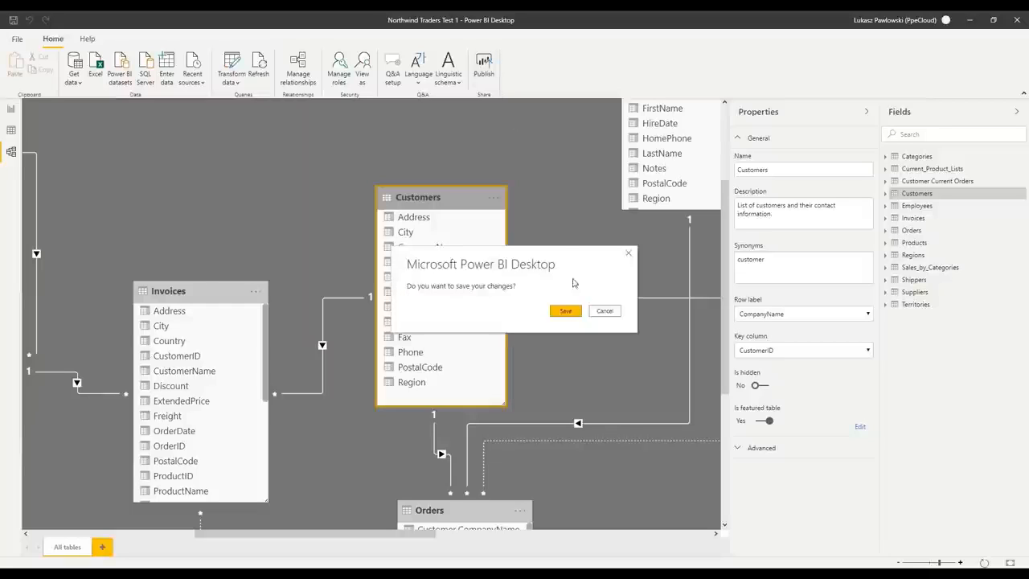
pyautogui.click(566, 311)
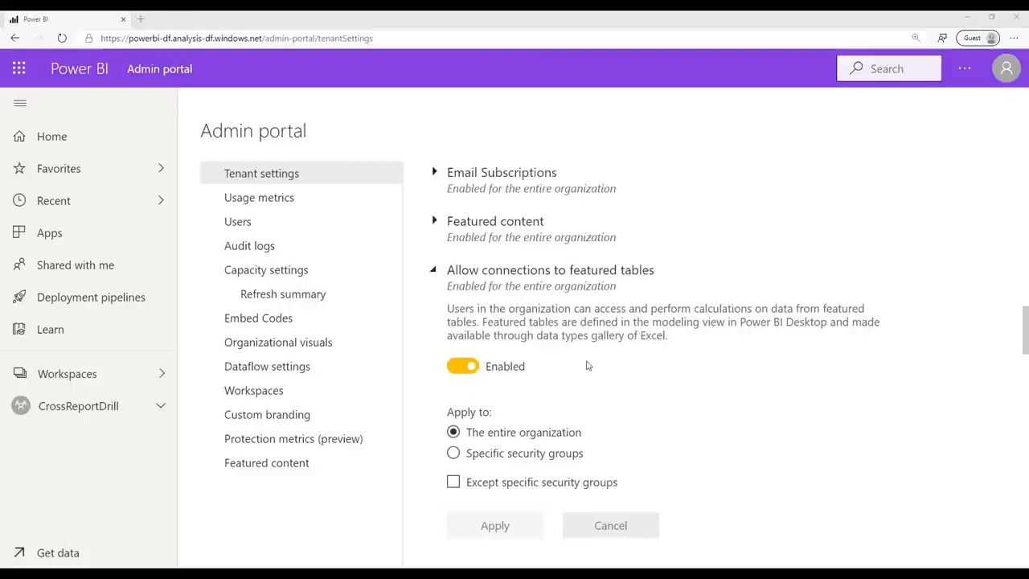
# Examine the Export data tenant setting in the Power BI admin portal.
pyautogui.scroll(4, 588, 365)
pyautogui.scroll(3, 587, 364)
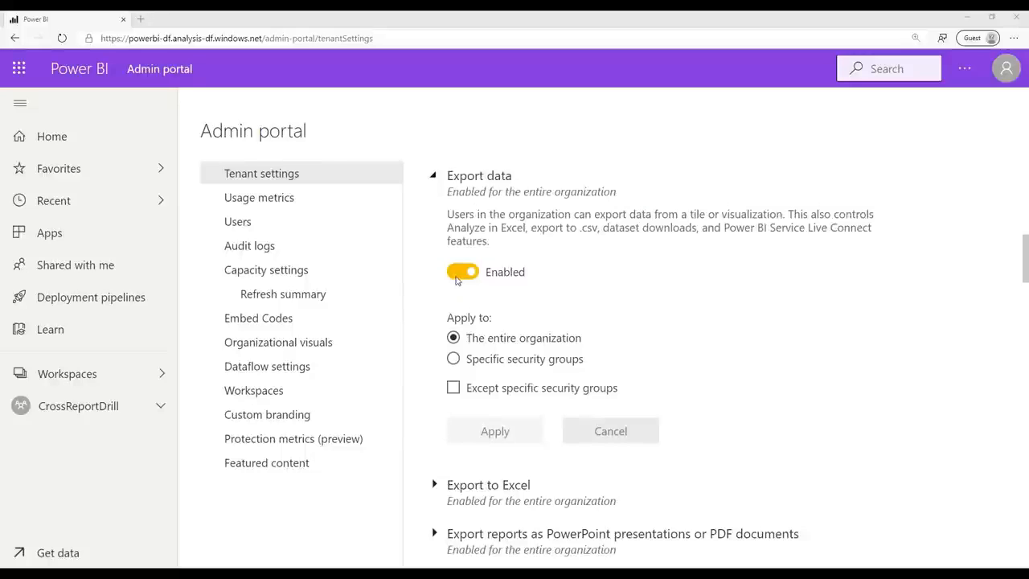
pyautogui.click(456, 275)
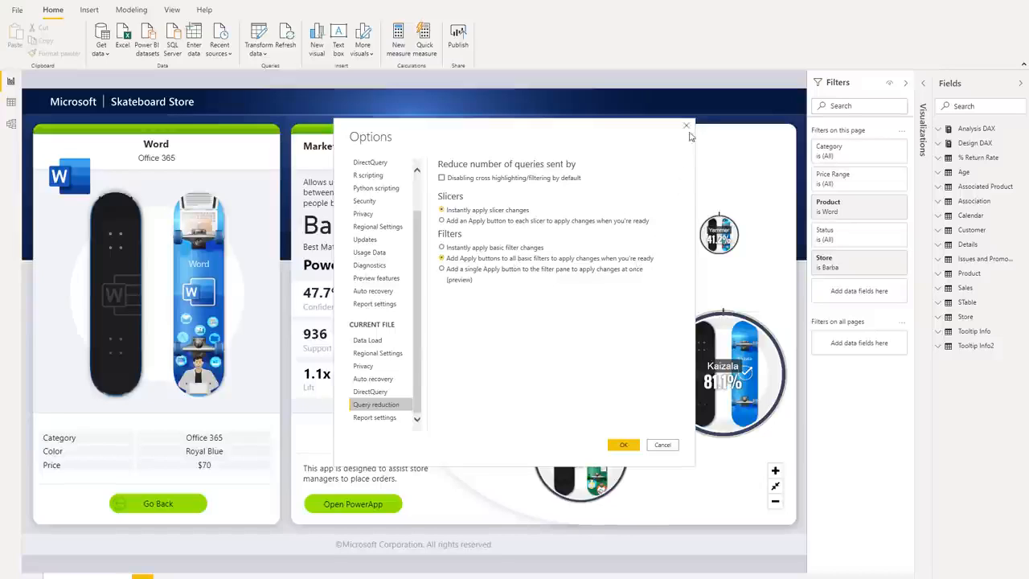
# Accept the query reduction option that adds Apply buttons to all basic filters, and apply Leo as the page's Store filter.
pyautogui.click(621, 445)
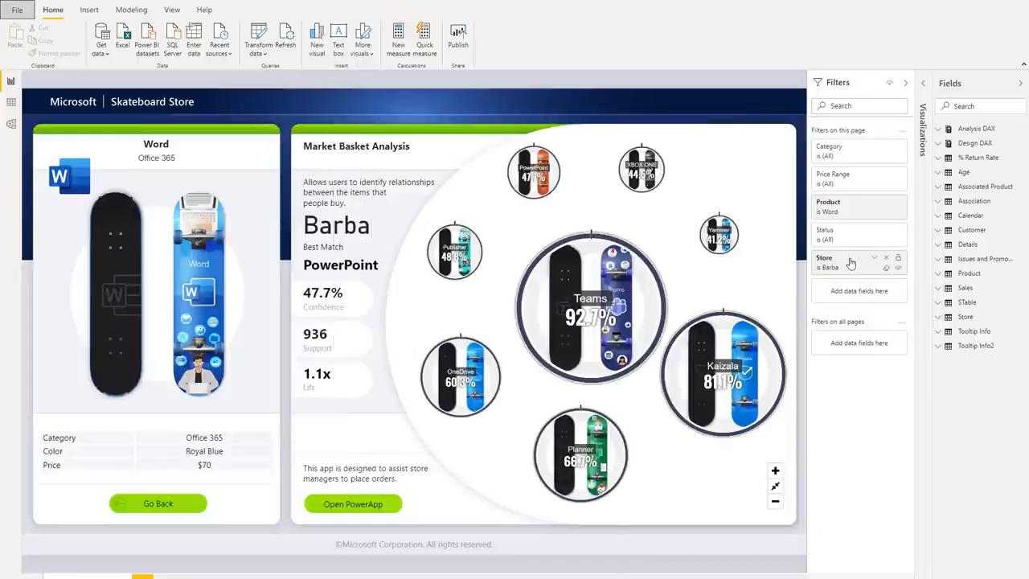
pyautogui.click(850, 263)
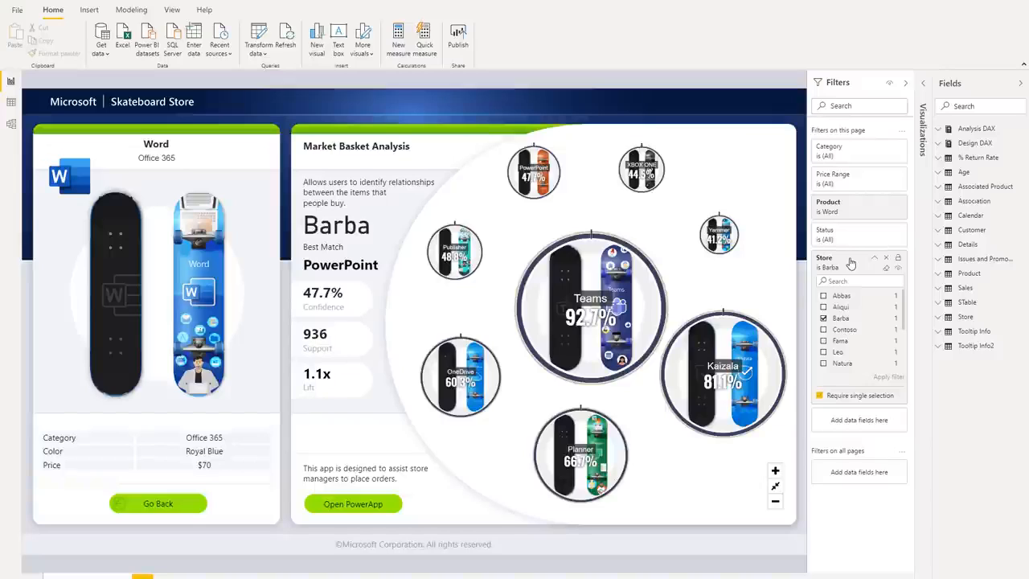
pyautogui.click(841, 307)
pyautogui.click(844, 297)
pyautogui.click(842, 318)
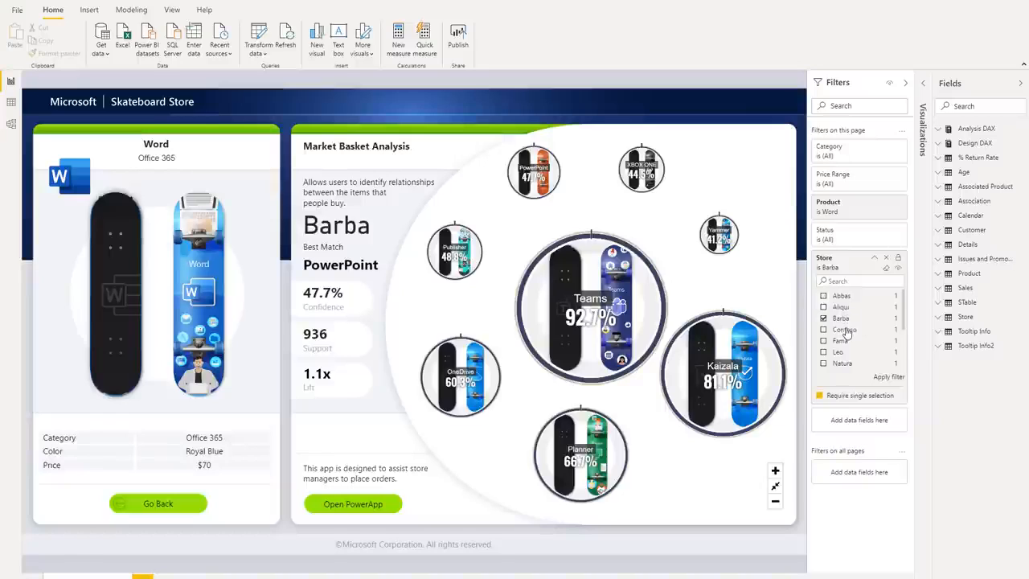
pyautogui.click(845, 331)
pyautogui.click(844, 352)
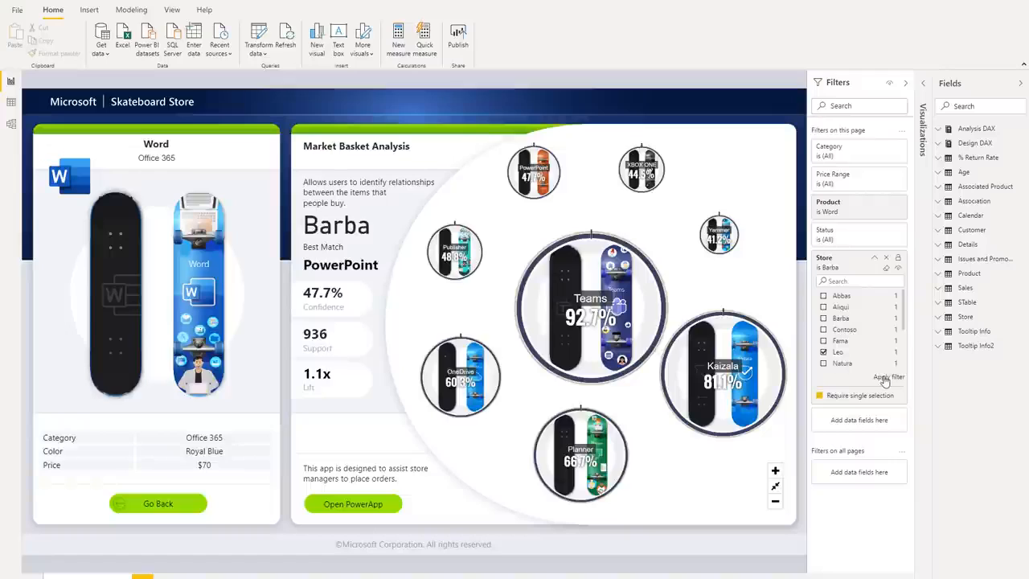
pyautogui.click(884, 378)
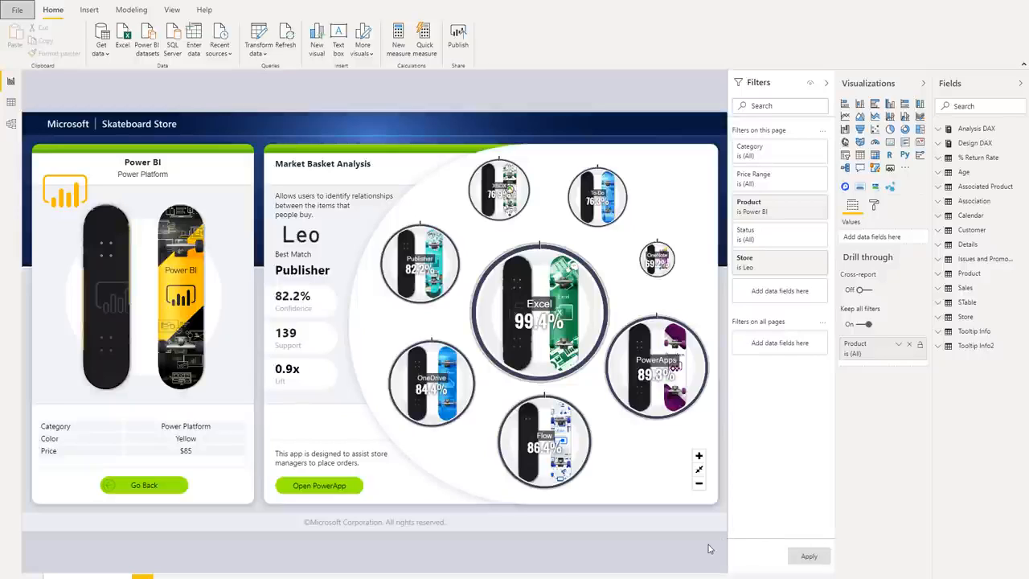
# Accept the current file's query reduction option that adds a single Apply button to the filter pane.
pyautogui.click(13, 14)
pyautogui.click(43, 177)
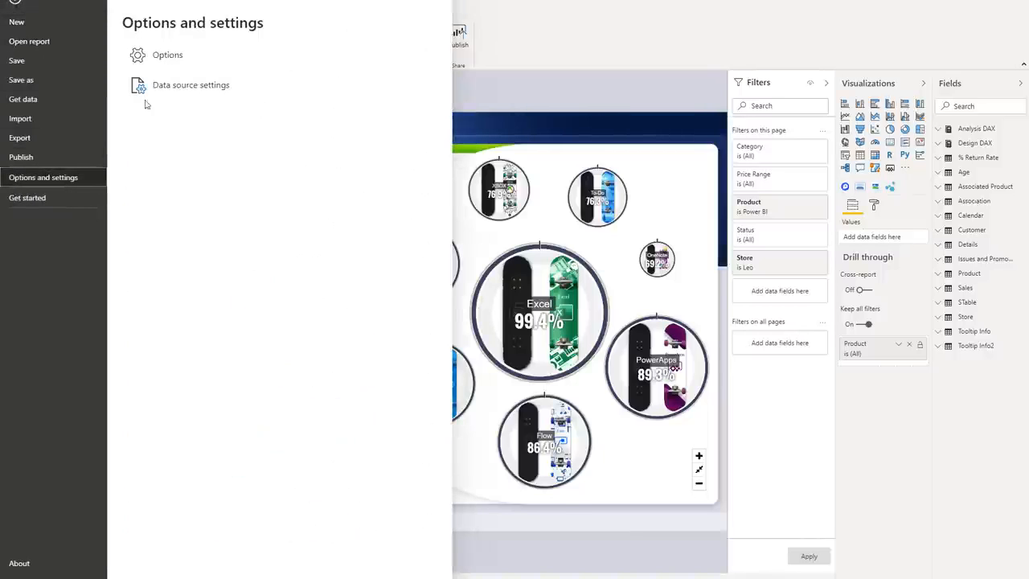
pyautogui.click(166, 55)
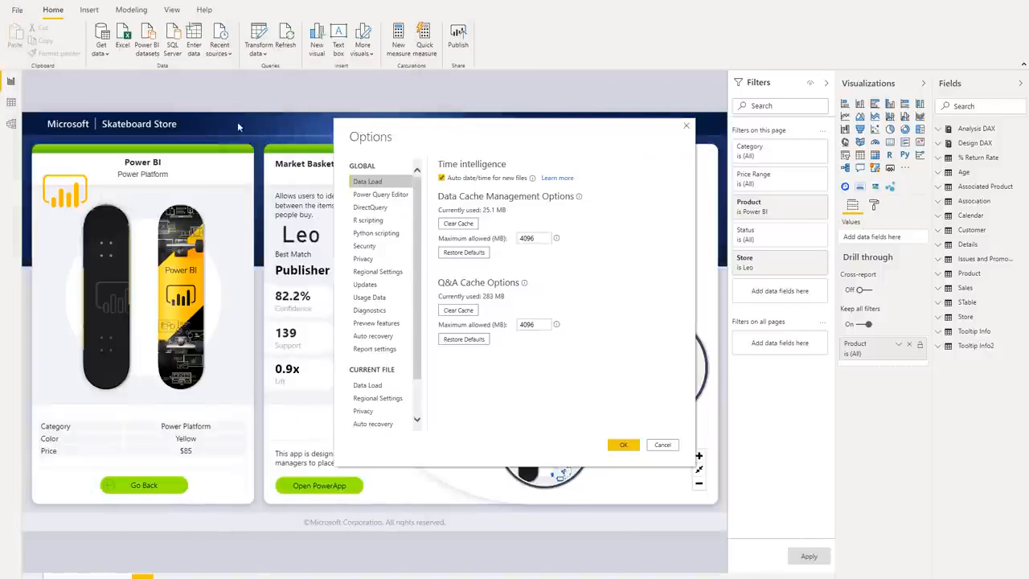
pyautogui.scroll(-1, 387, 305)
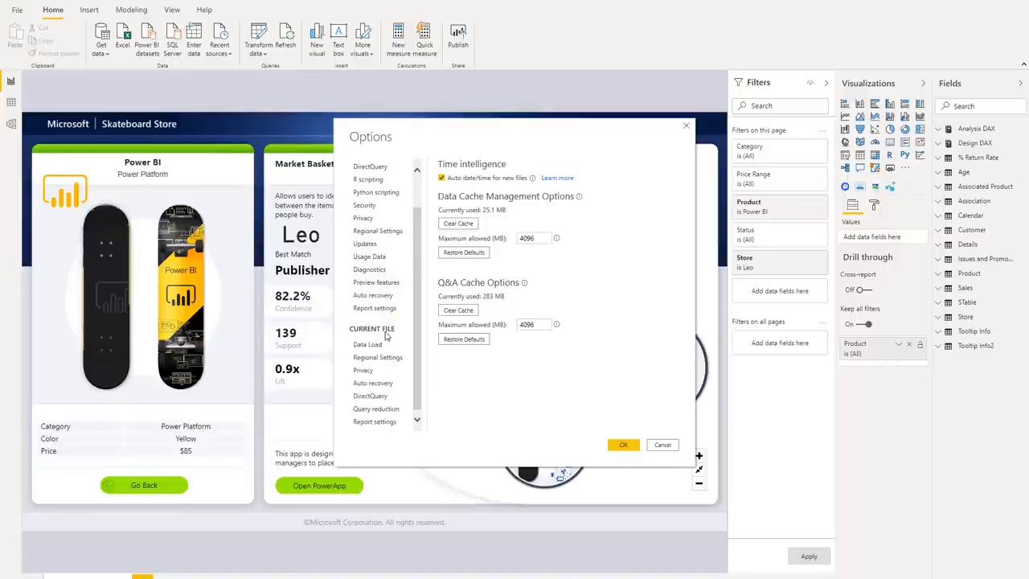
pyautogui.click(376, 409)
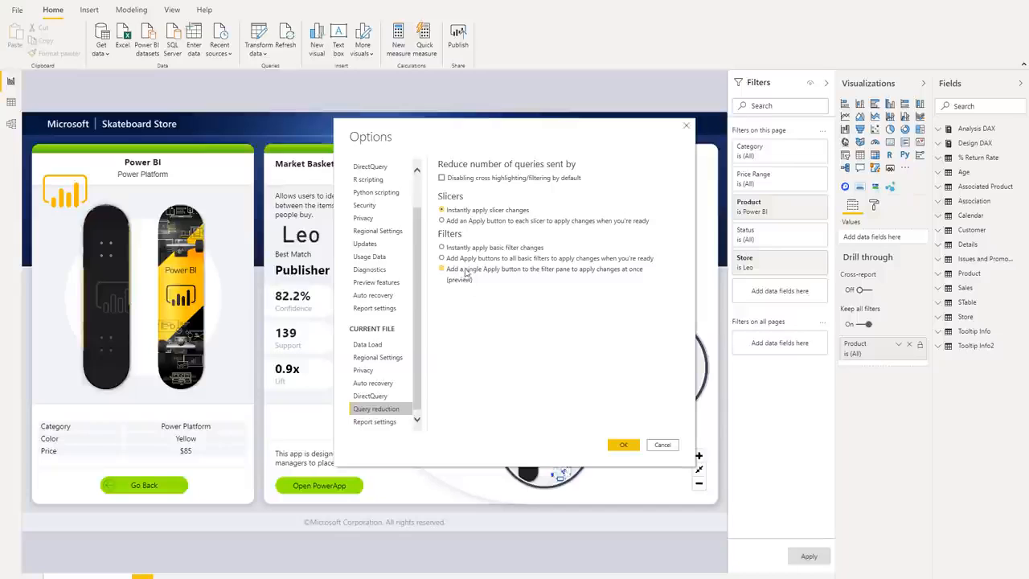
pyautogui.click(619, 444)
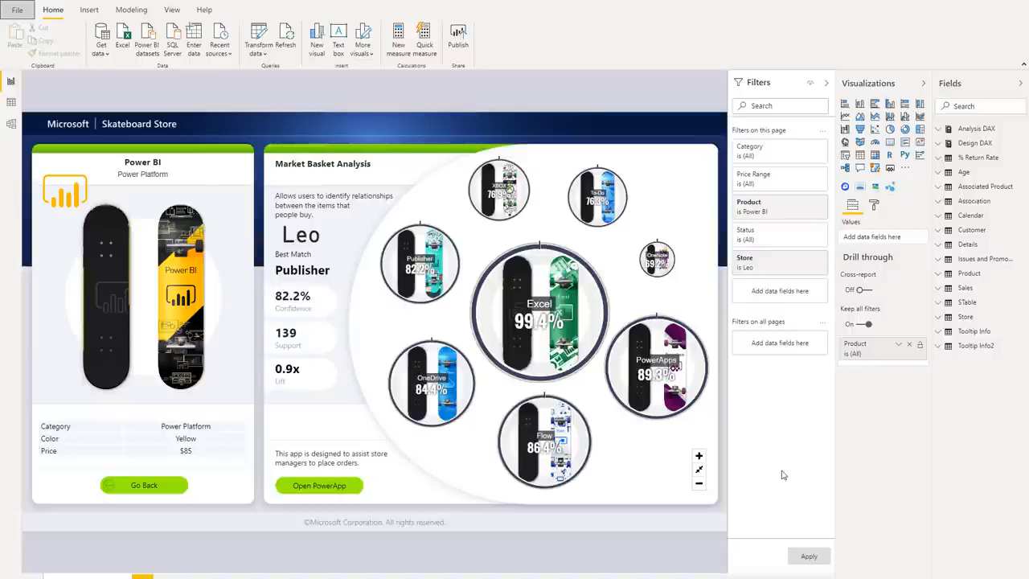
# Set the page's Product filter to Excel and its Store filter to Fama, applying both changes at once.
pyautogui.click(783, 210)
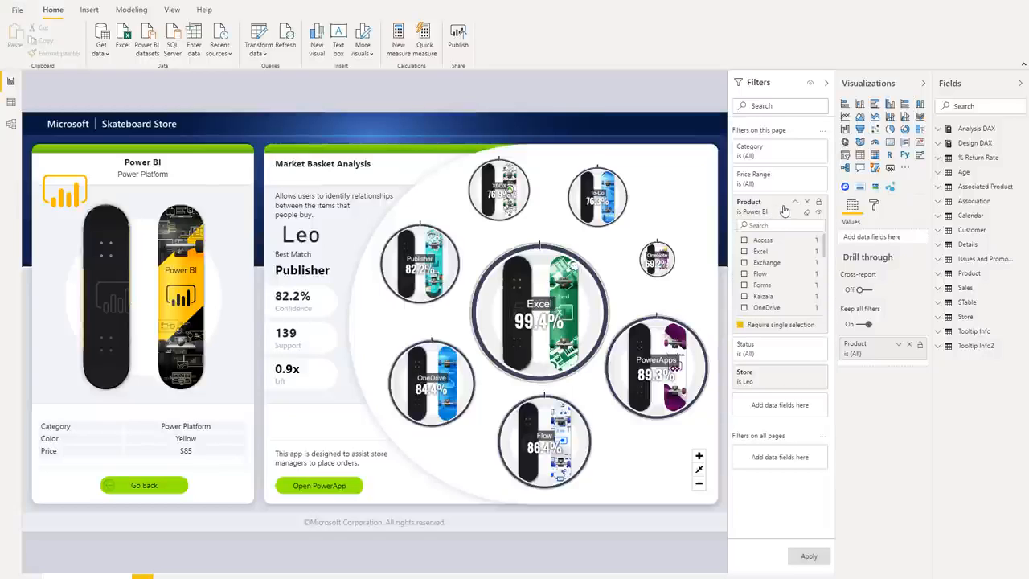
pyautogui.click(761, 253)
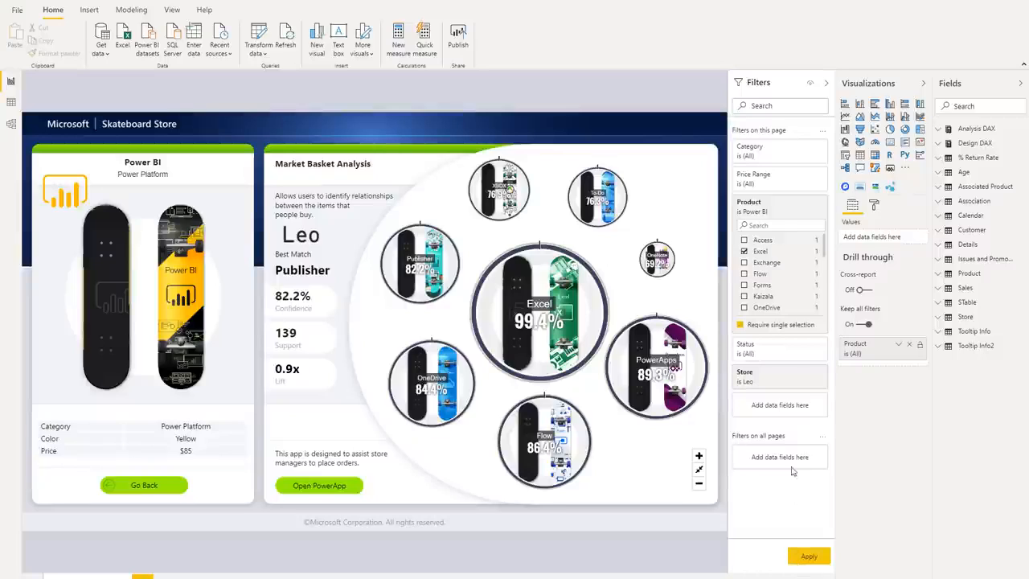
pyautogui.click(780, 380)
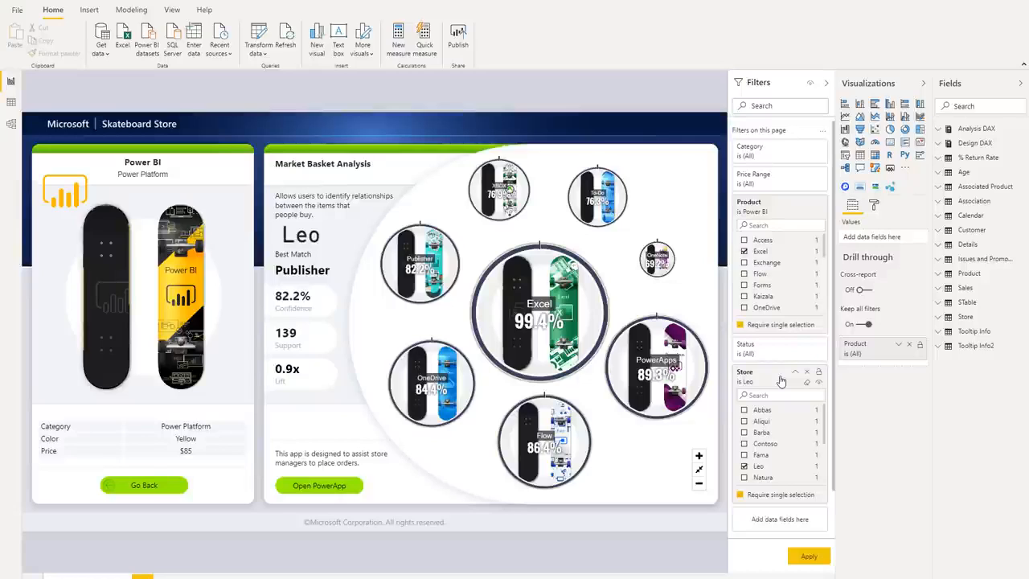
pyautogui.click(745, 455)
pyautogui.click(806, 556)
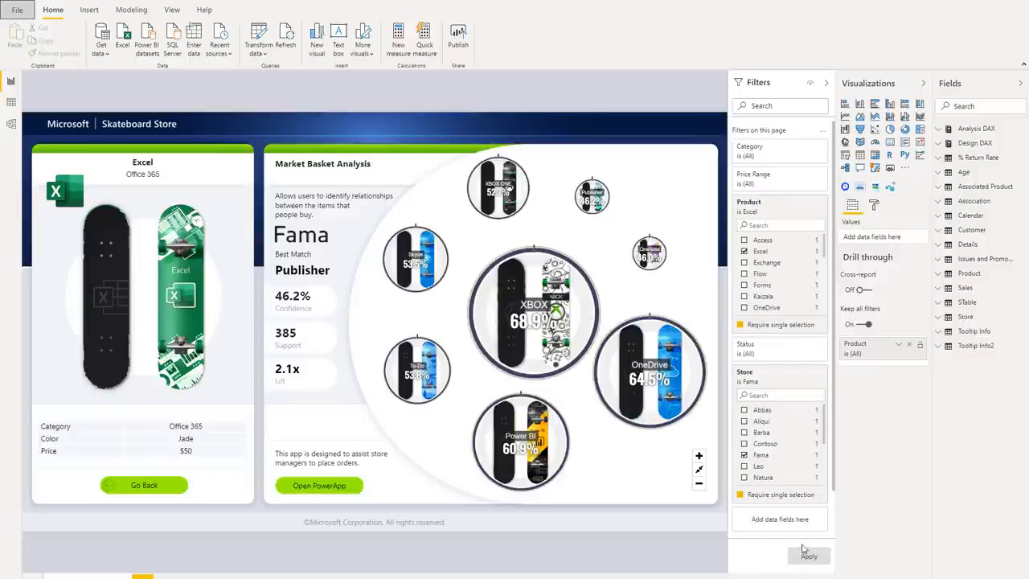
pyautogui.click(875, 207)
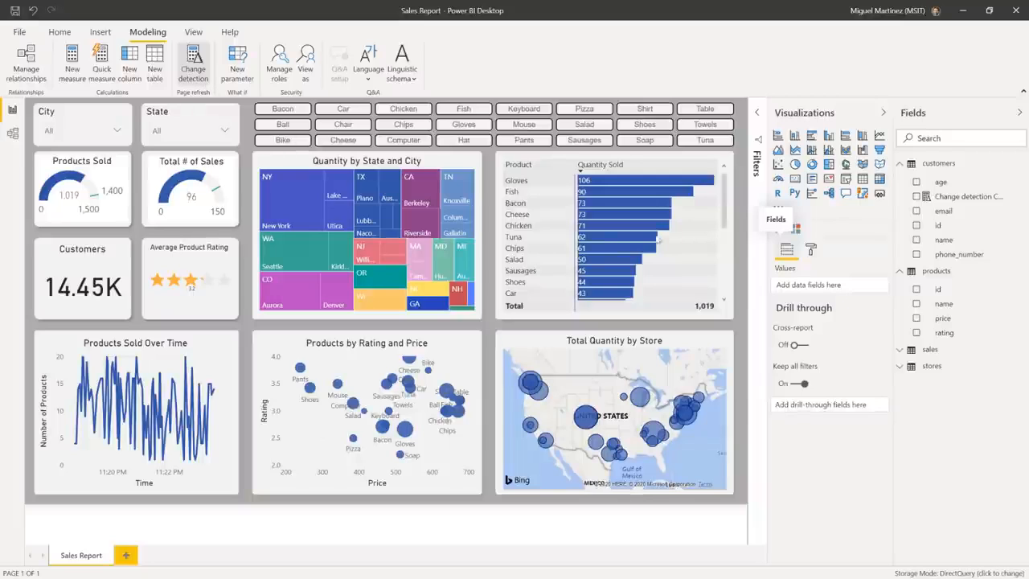
# View the customers table's change detection measure, and turn on page refresh for the Sales Report page with the Change detection refresh type.
pyautogui.click(975, 197)
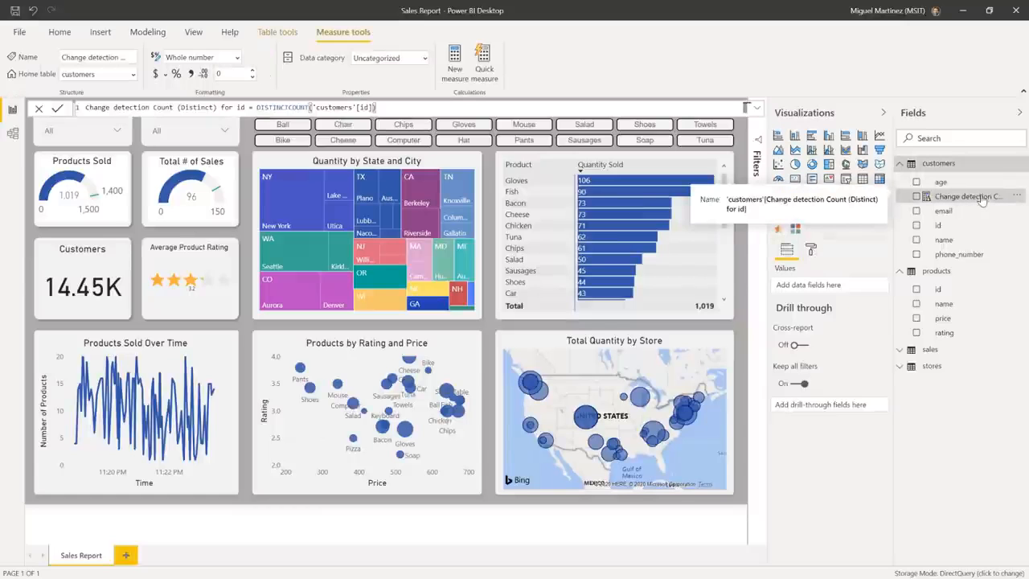
pyautogui.click(811, 252)
pyautogui.click(783, 448)
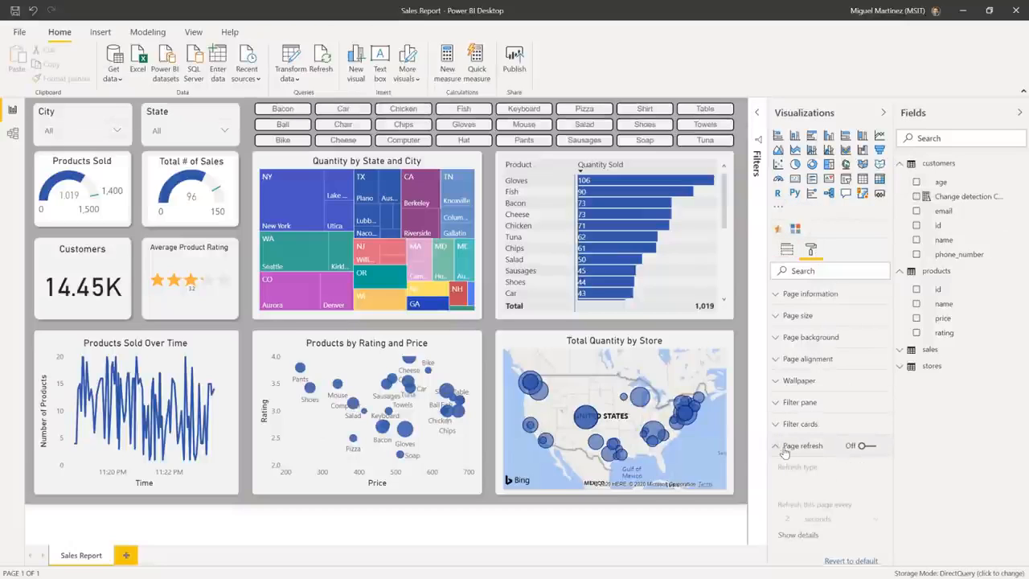
pyautogui.click(863, 445)
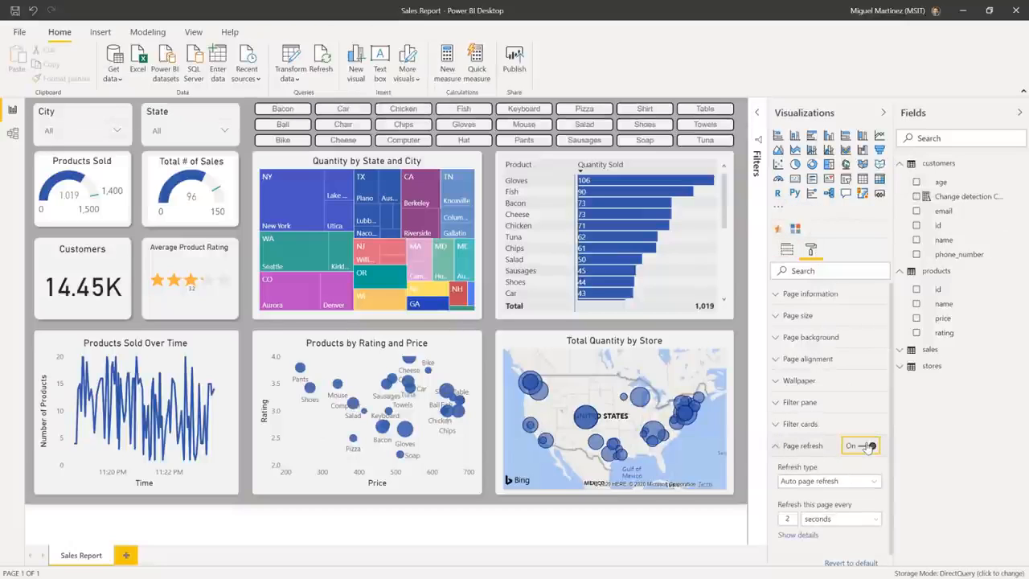
pyautogui.click(857, 482)
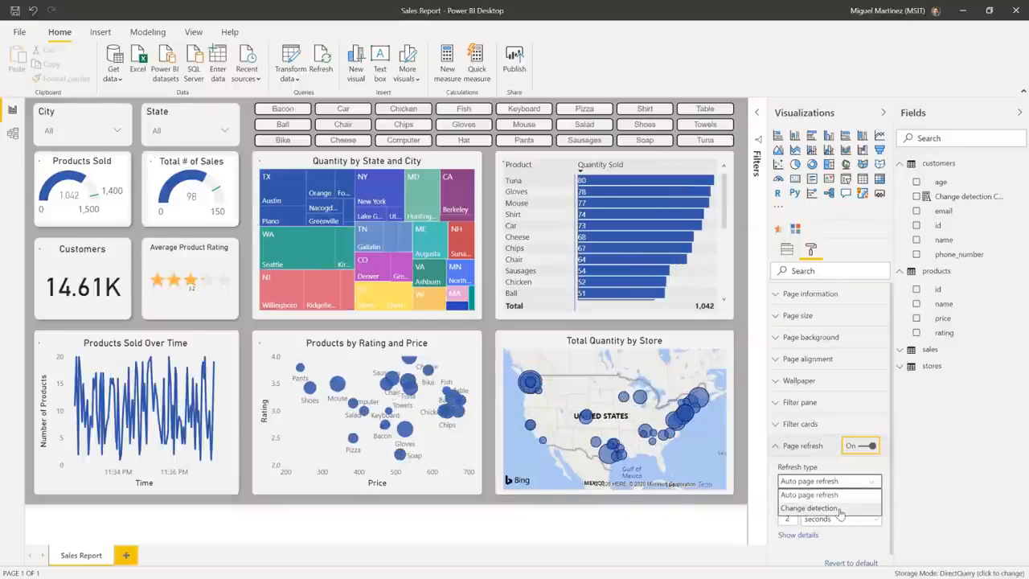
pyautogui.click(836, 508)
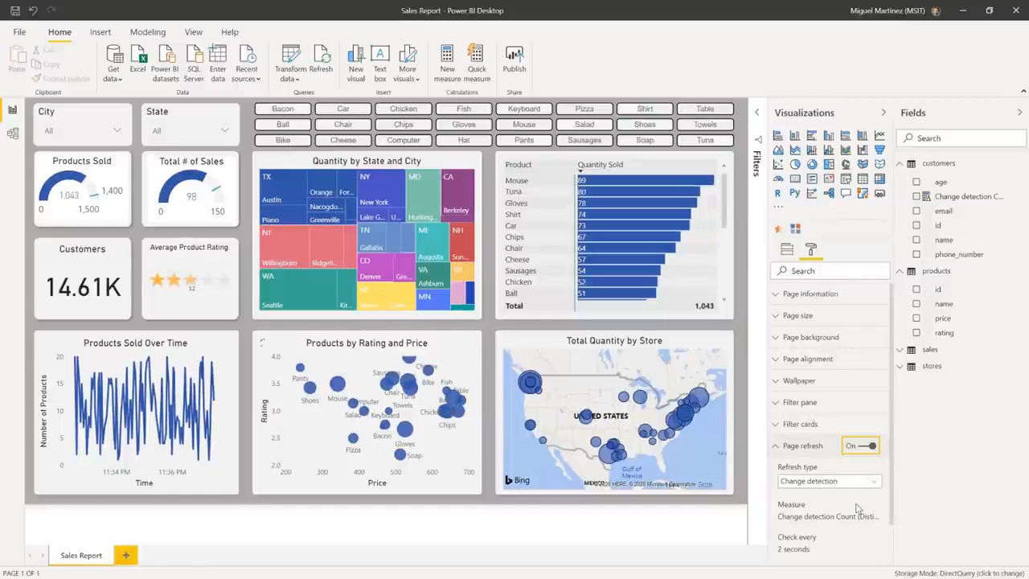
pyautogui.scroll(-1, 856, 508)
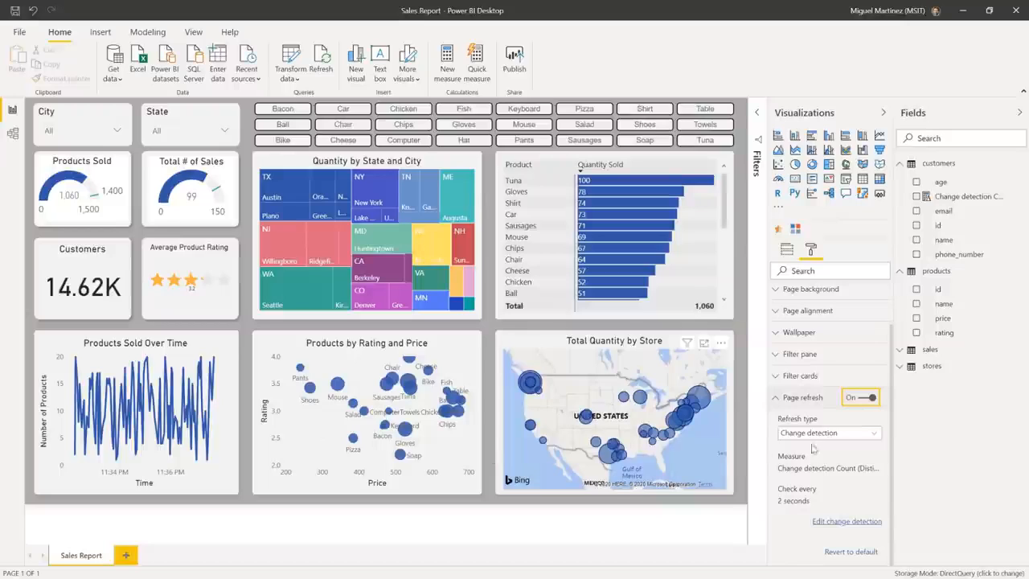
# Turn off page refresh and start a recording in the Performance analyzer.
pyautogui.click(863, 404)
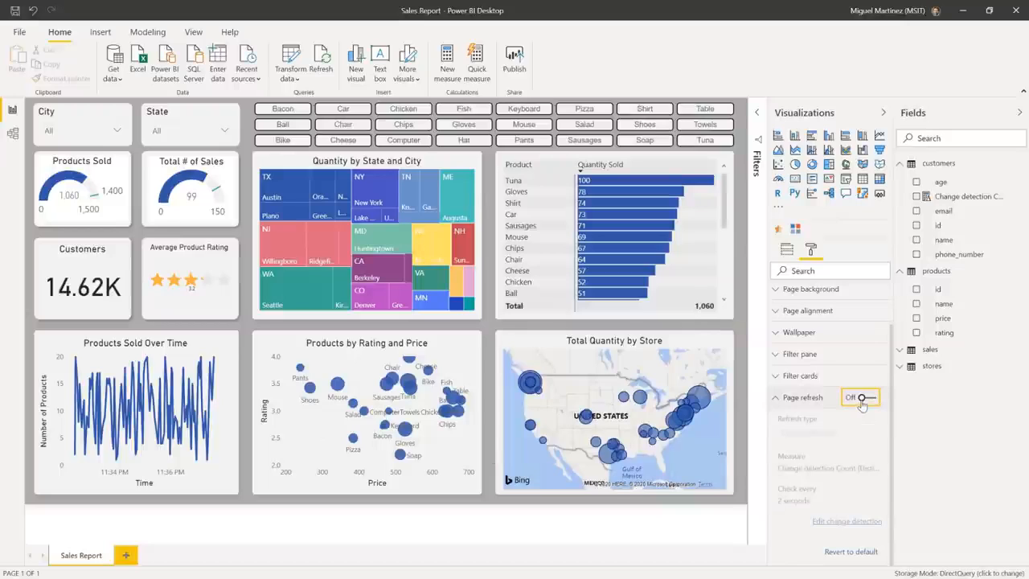
pyautogui.click(194, 33)
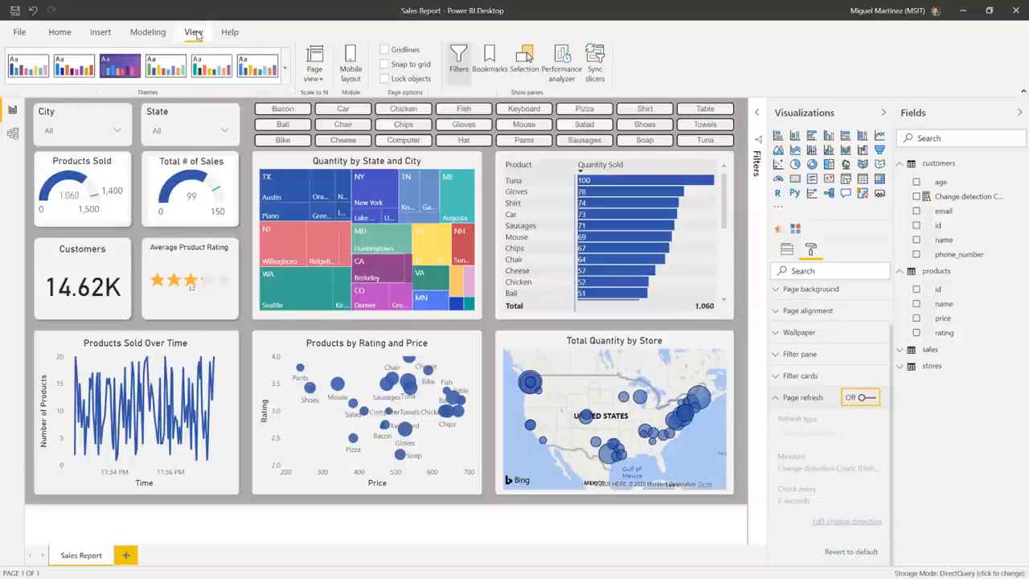
pyautogui.click(562, 65)
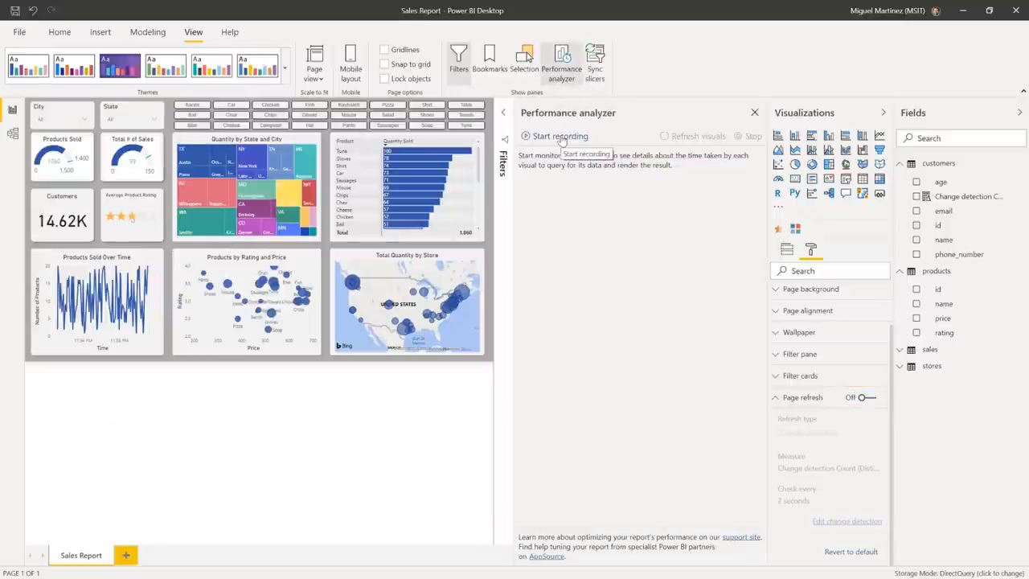
pyautogui.click(559, 136)
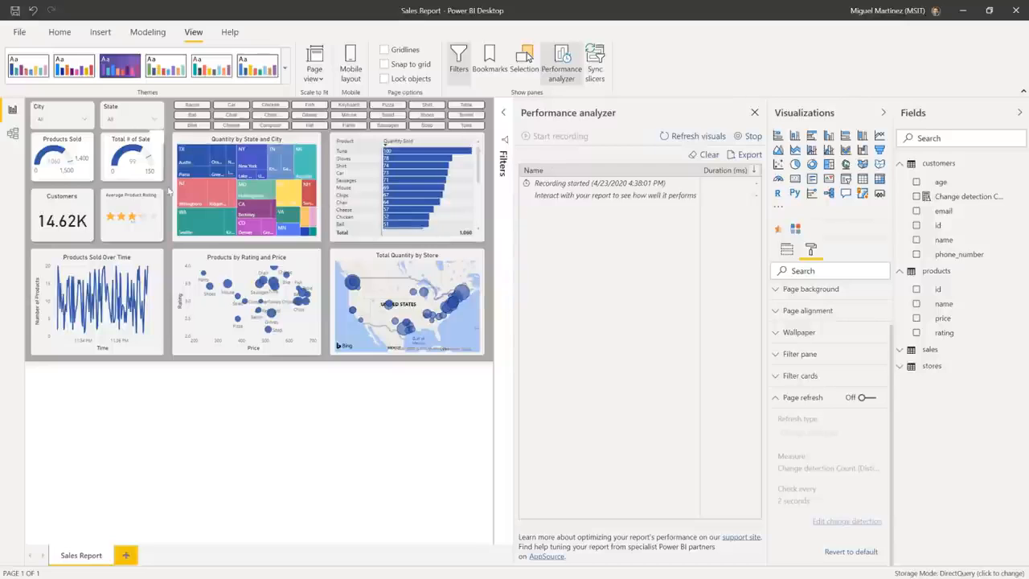
# Cross-highlight Willingboro, NJ in the Quantity by State and City treemap, remove the highlight, and clear the recorded results.
pyautogui.click(192, 196)
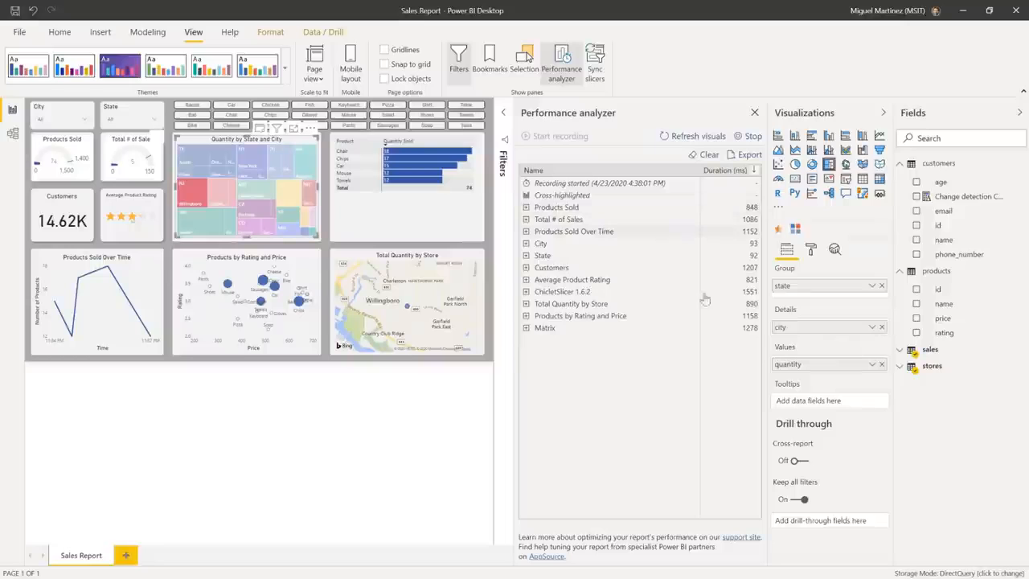
pyautogui.click(199, 194)
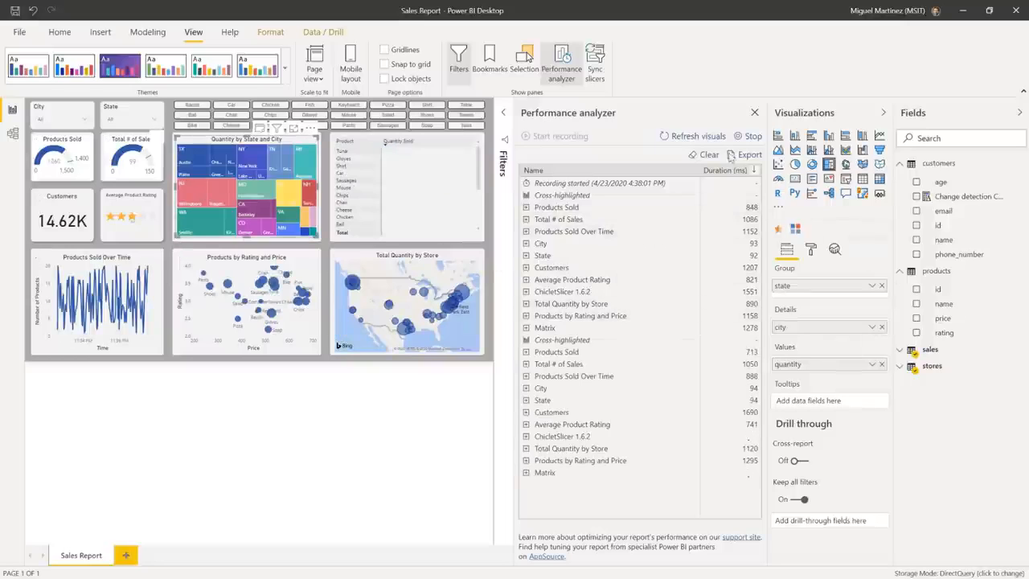
pyautogui.click(704, 155)
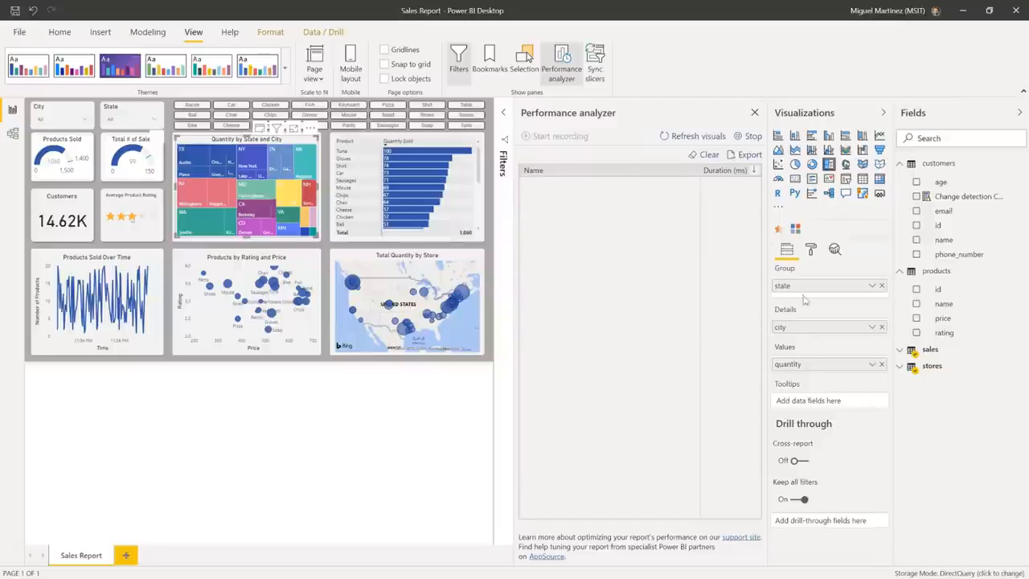
# Turn page refresh back on while recording, stop the recording, and expand the first Change detection entry in the results.
pyautogui.click(811, 249)
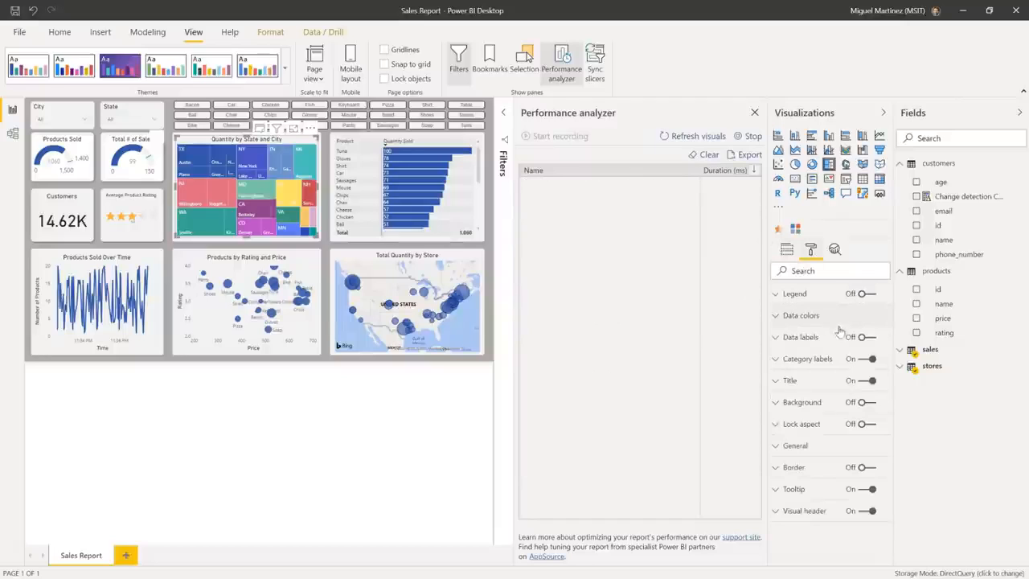
pyautogui.click(491, 342)
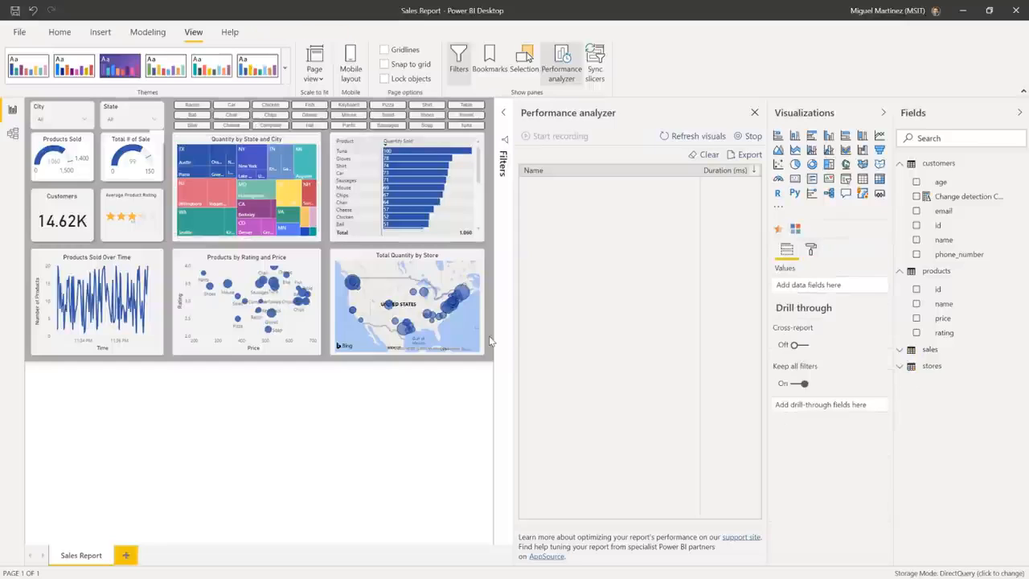
pyautogui.click(812, 251)
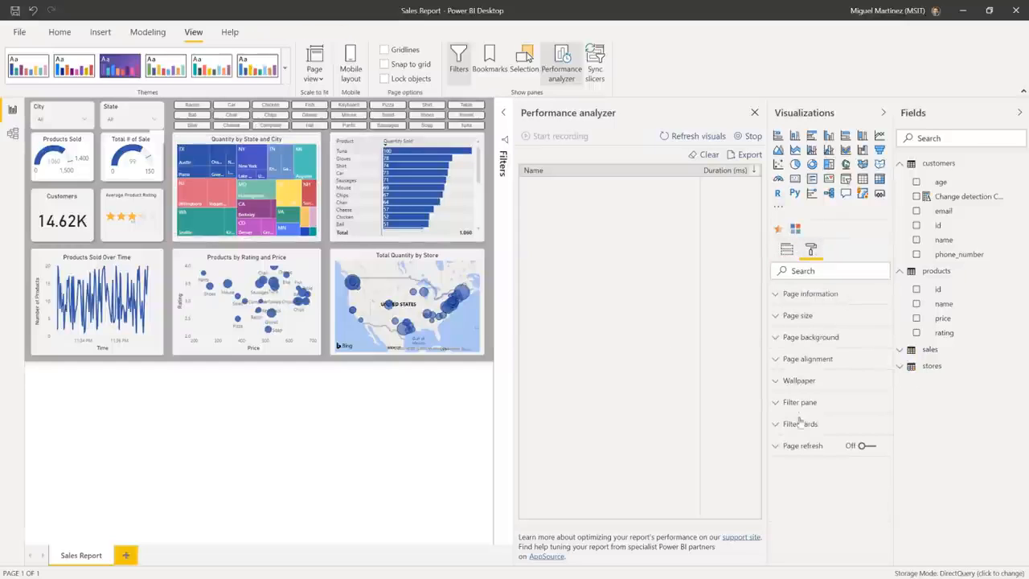
pyautogui.click(866, 446)
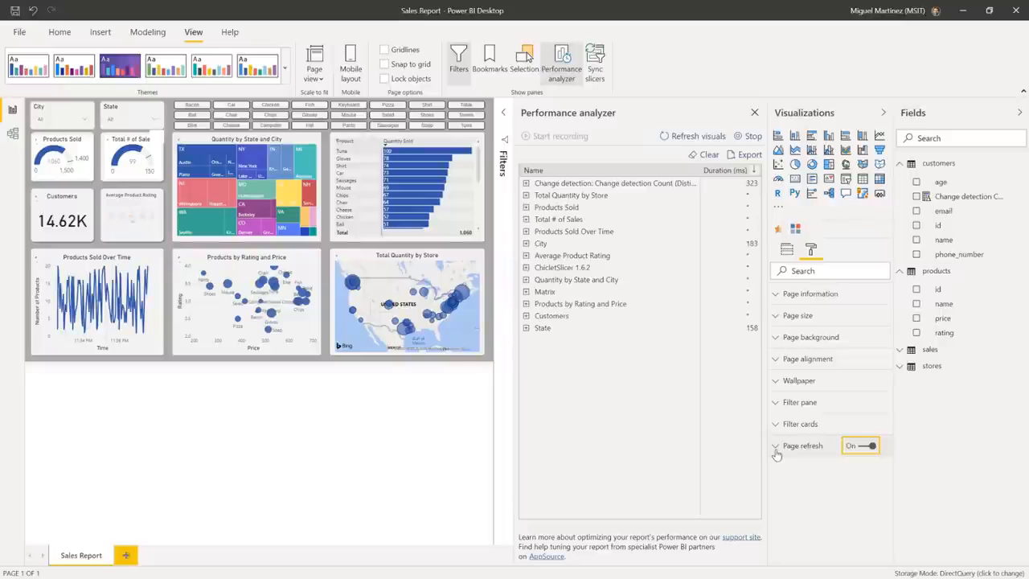
pyautogui.click(776, 450)
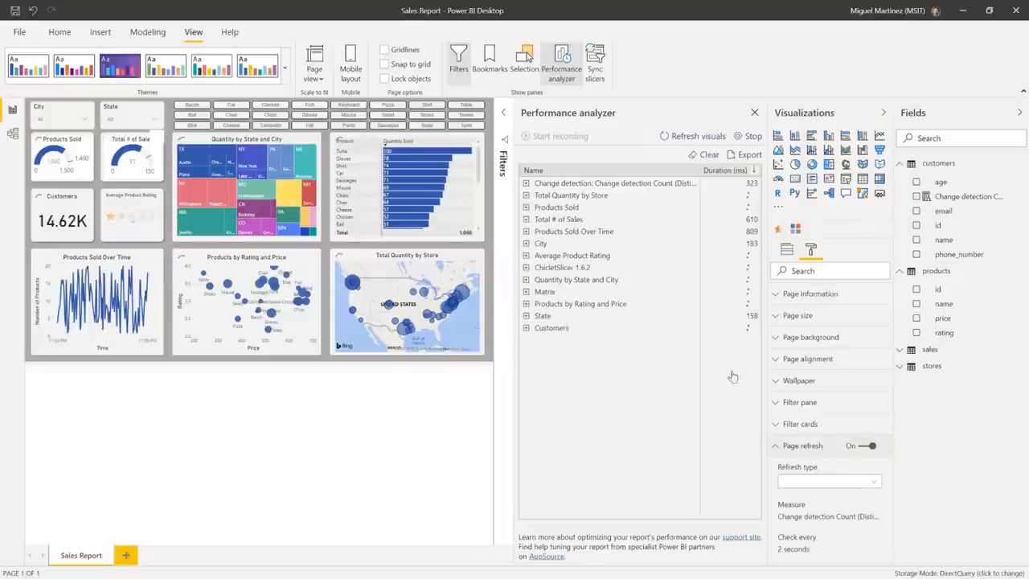
pyautogui.click(753, 137)
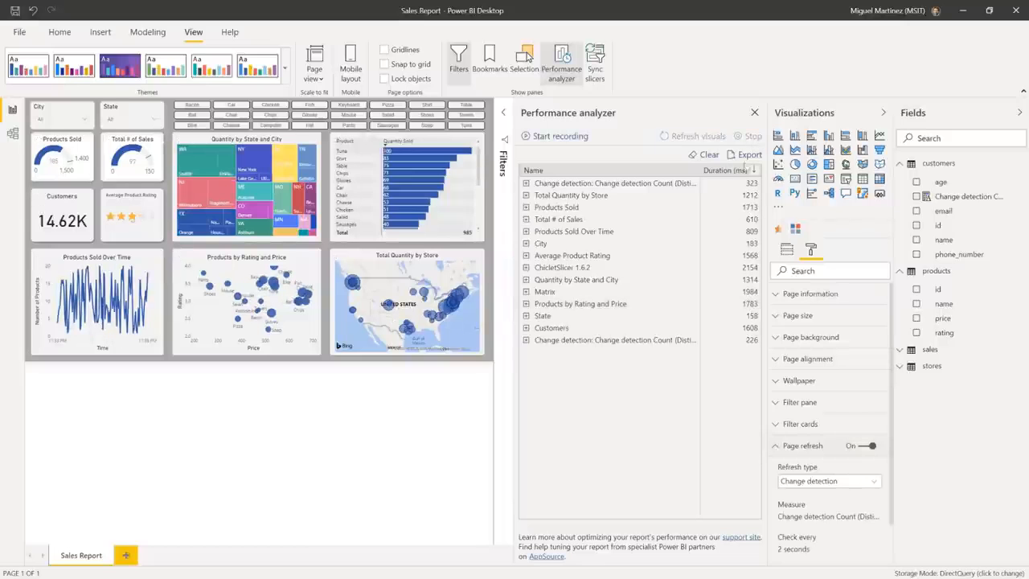
pyautogui.click(527, 184)
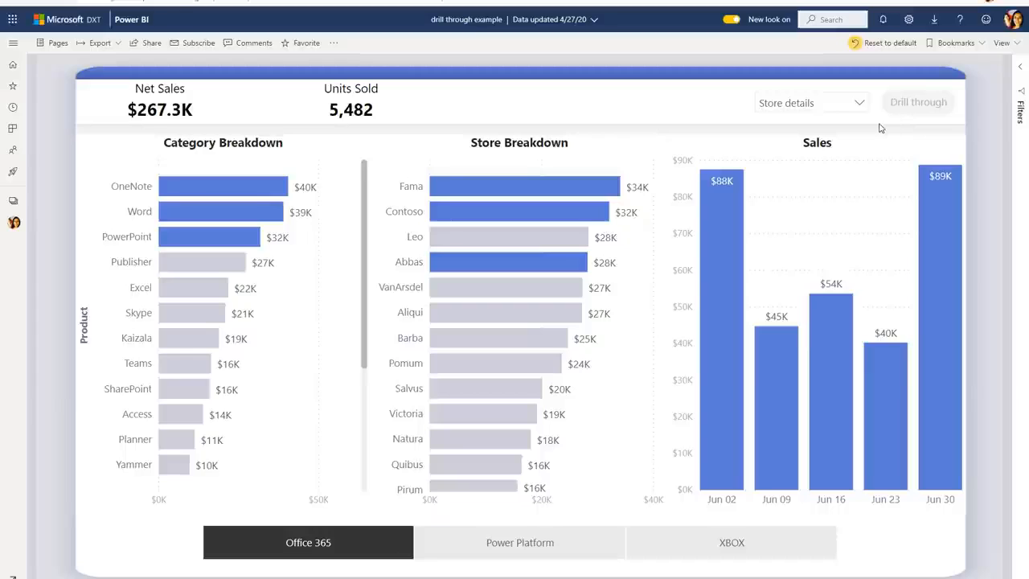
# Select Word in the Category Breakdown, drill through to Market details, and go to the next drill-through example.
pyautogui.click(210, 215)
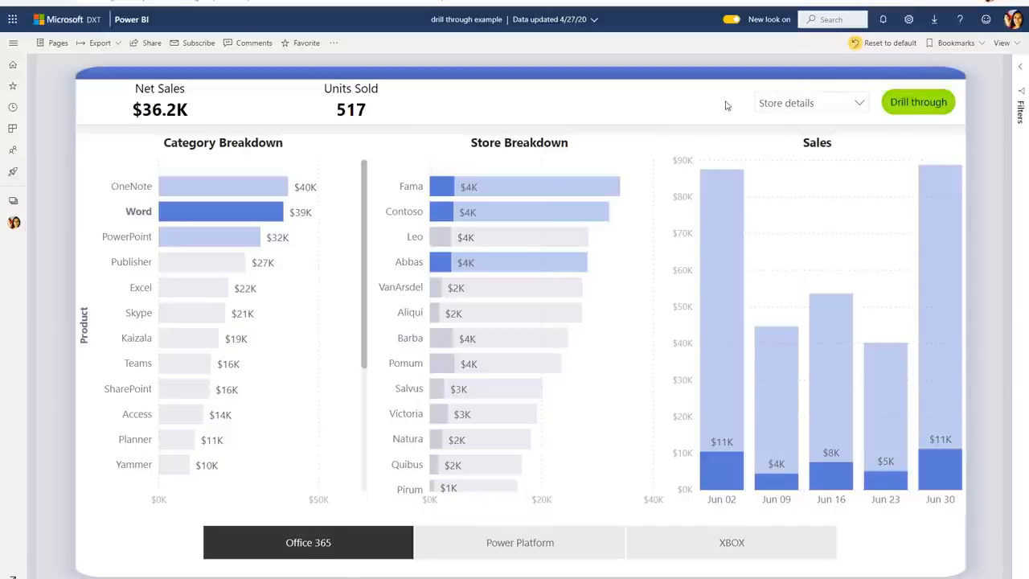
pyautogui.click(790, 105)
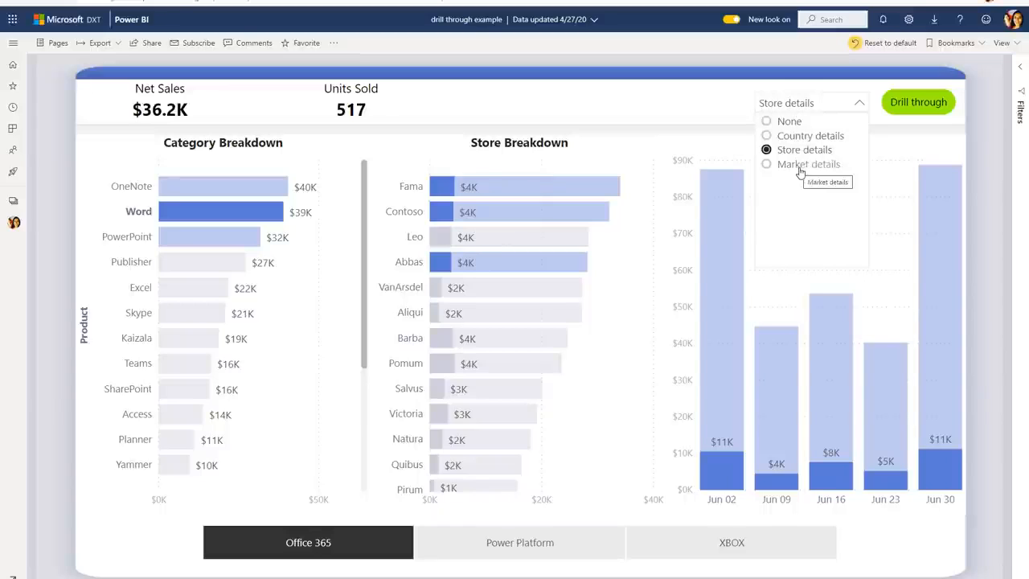
pyautogui.click(770, 167)
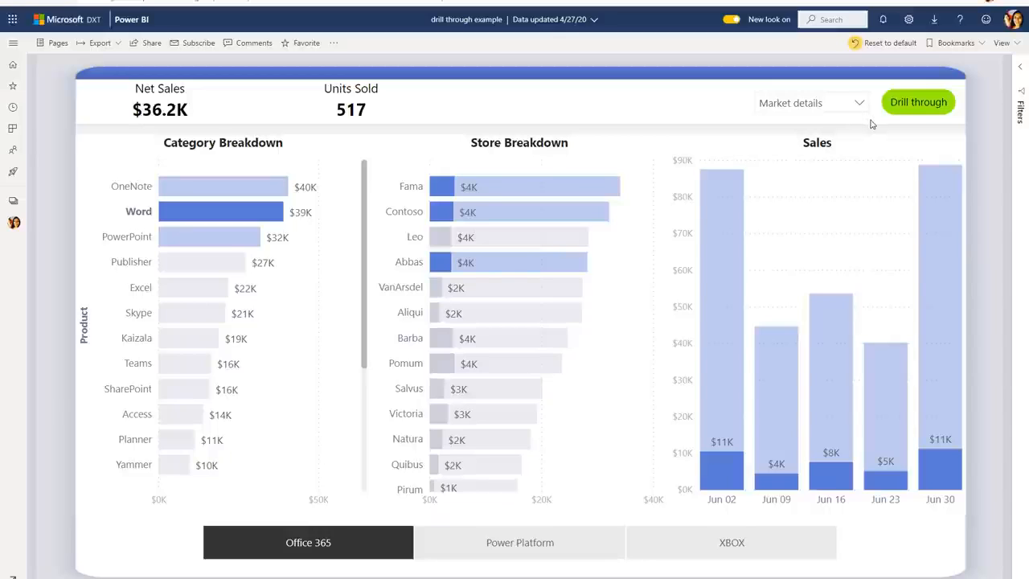
pyautogui.click(905, 113)
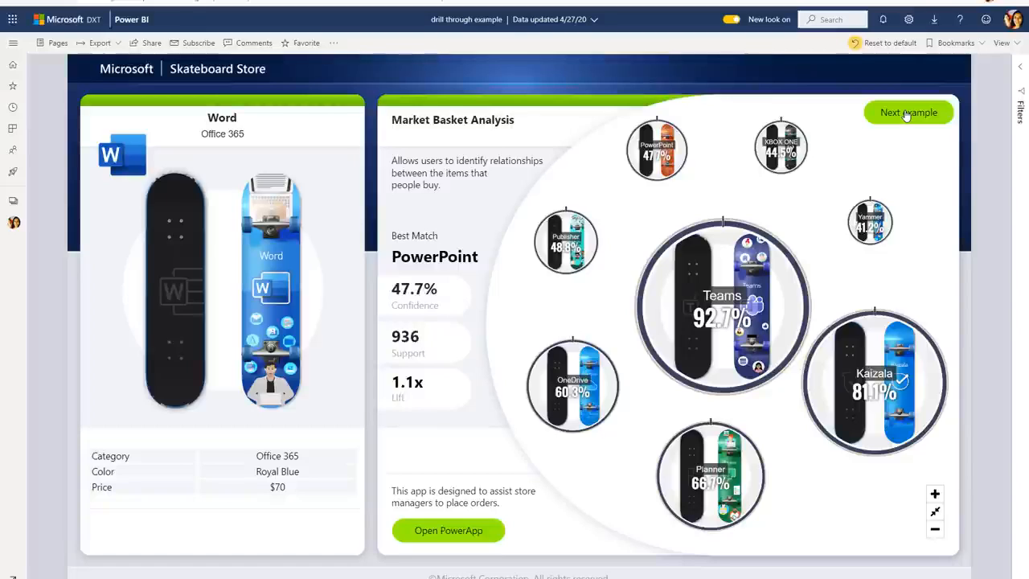
pyautogui.click(906, 113)
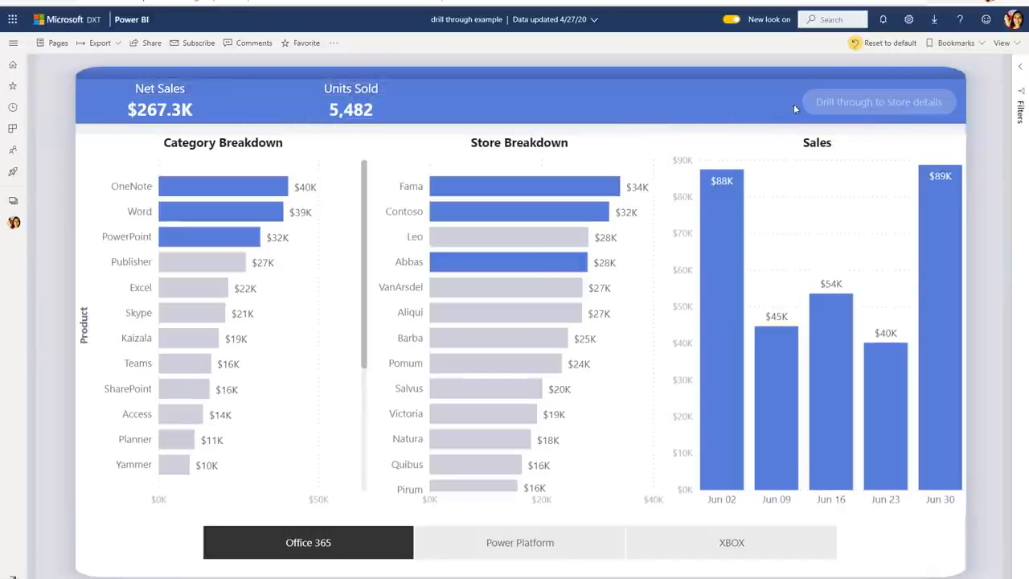
# Select Word in the Category Breakdown and Leo in the Store Breakdown, drill through to Store details, and go back.
pyautogui.moveTo(826, 109)
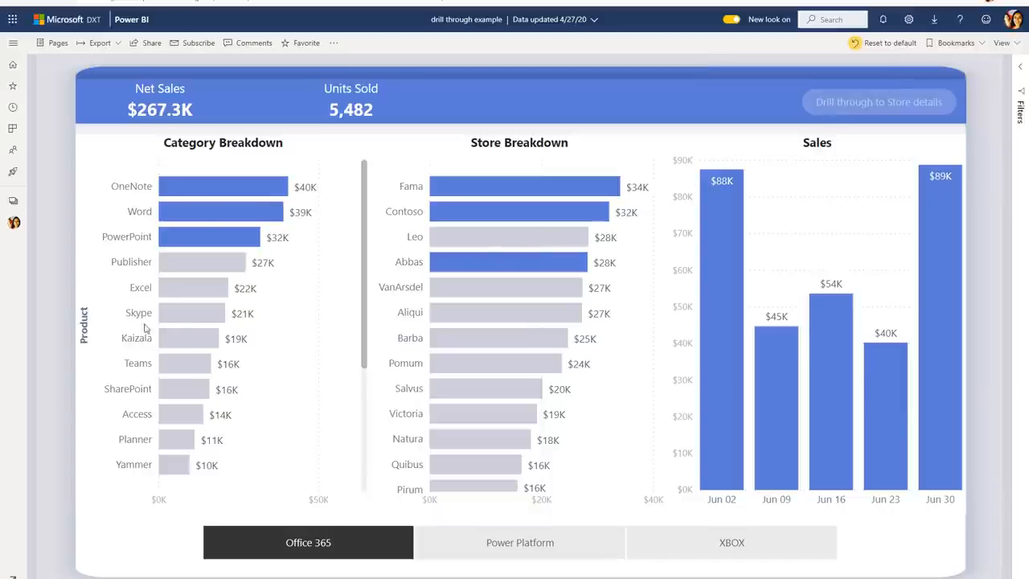
pyautogui.click(192, 218)
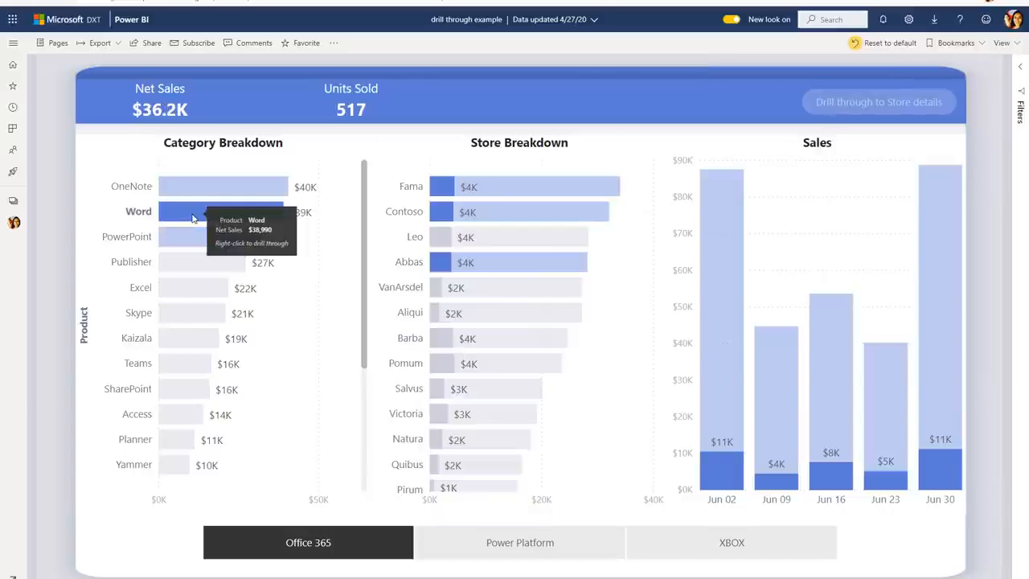
pyautogui.click(446, 242)
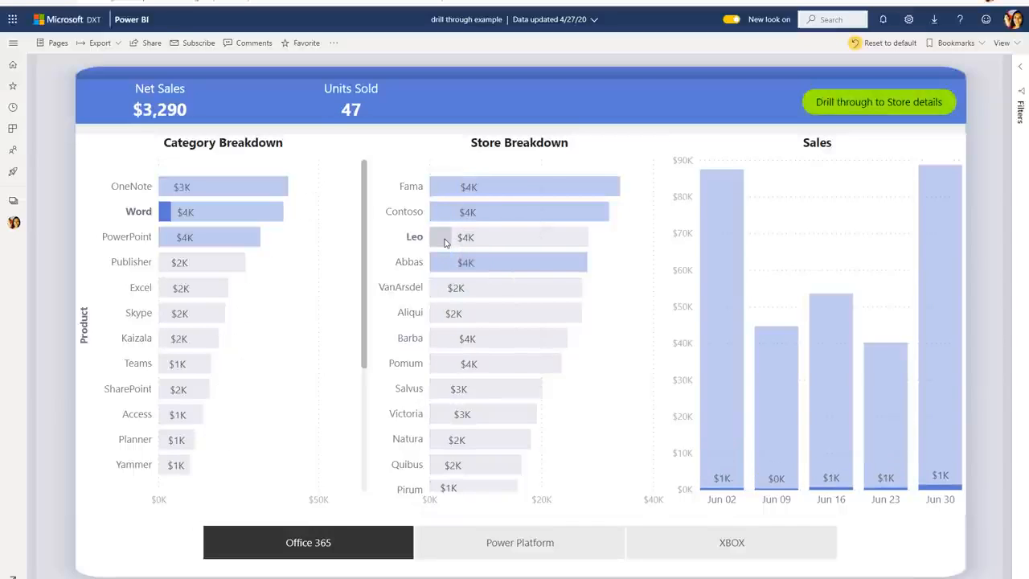
pyautogui.click(845, 104)
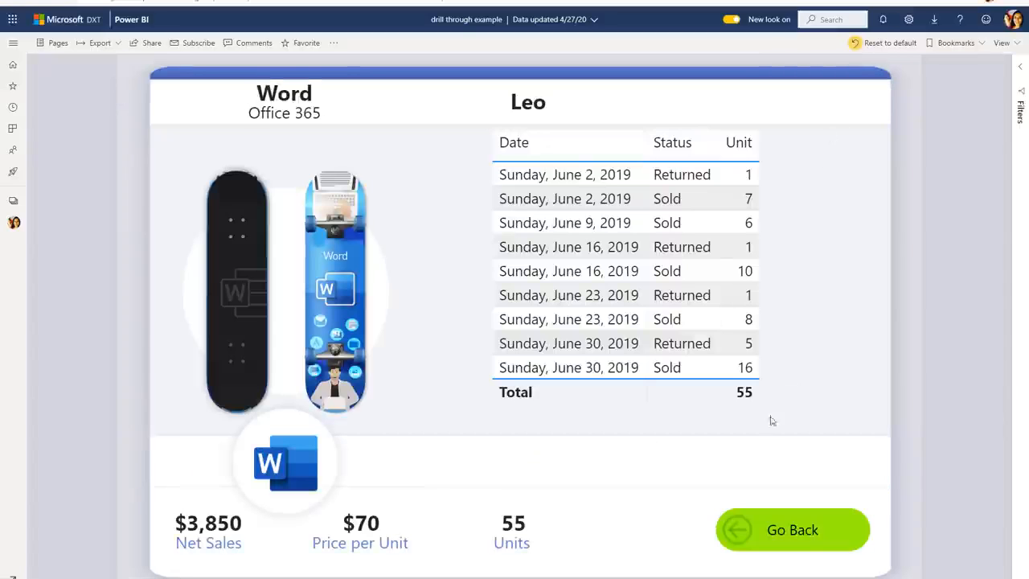
pyautogui.click(784, 543)
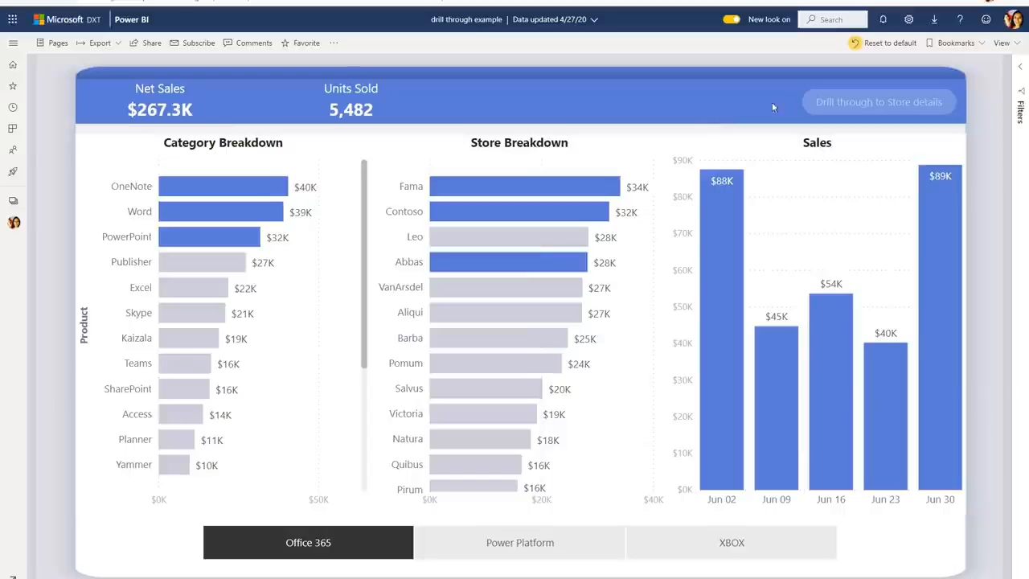
# Highlight Word, check the disabled drill-through button's tooltip, and add the store Leo to the selection.
pyautogui.moveTo(806, 98)
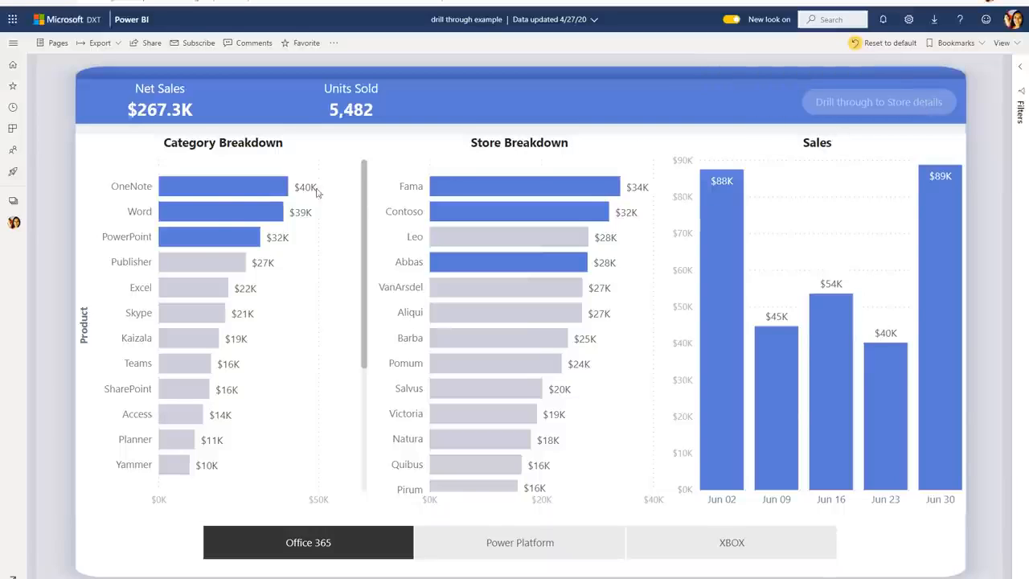
pyautogui.click(208, 210)
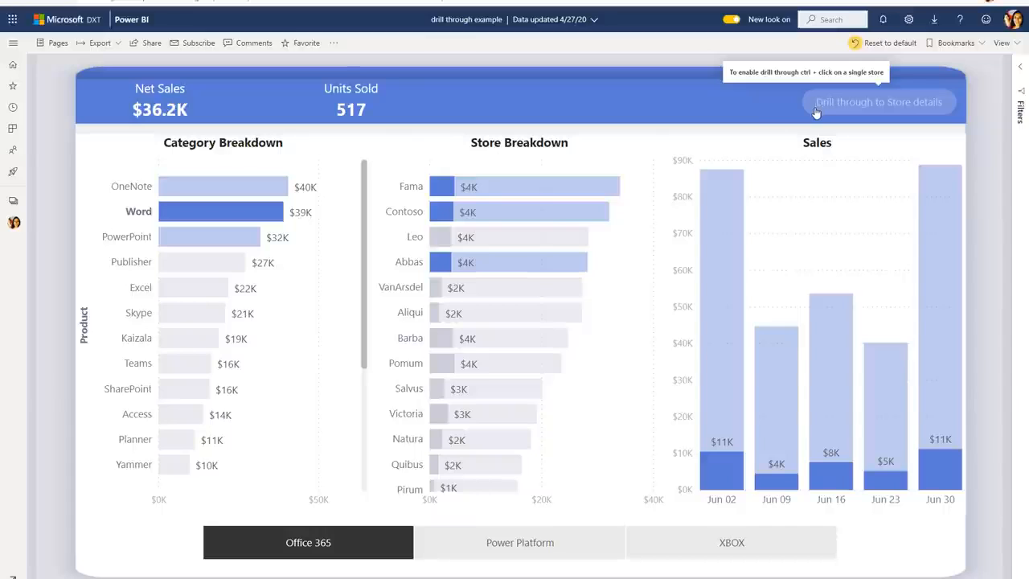
pyautogui.keyDown('ctrl'); pyautogui.click(442, 241); pyautogui.keyUp('ctrl')
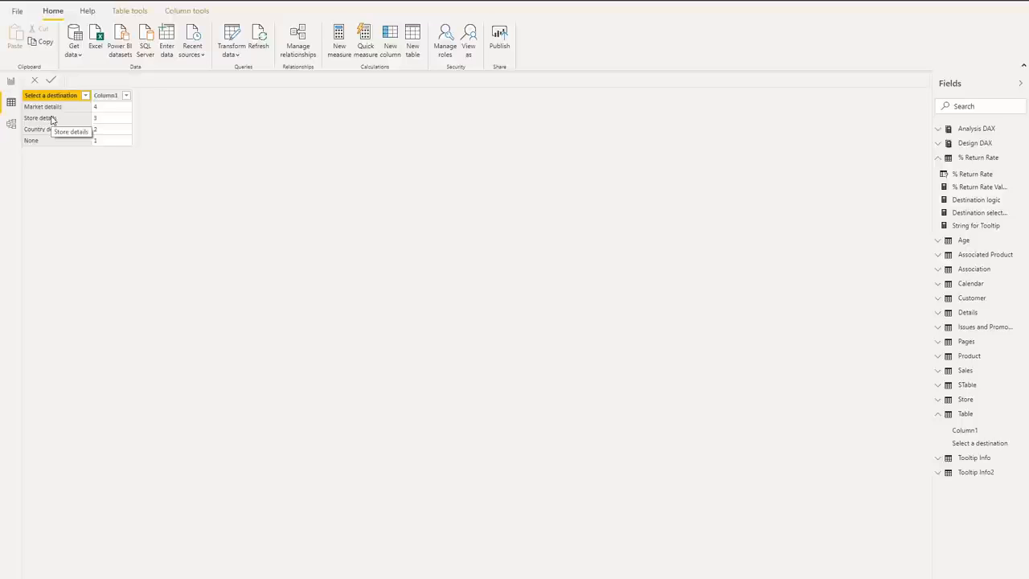
# Return to the report page and examine the destination slicer's selection controls and its assigned field.
pyautogui.click(12, 82)
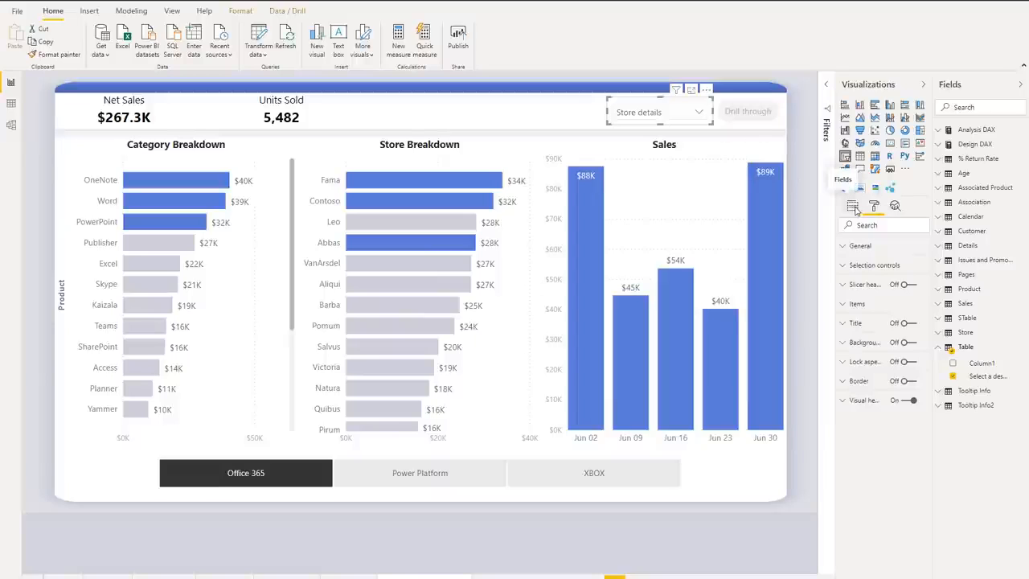
pyautogui.click(847, 265)
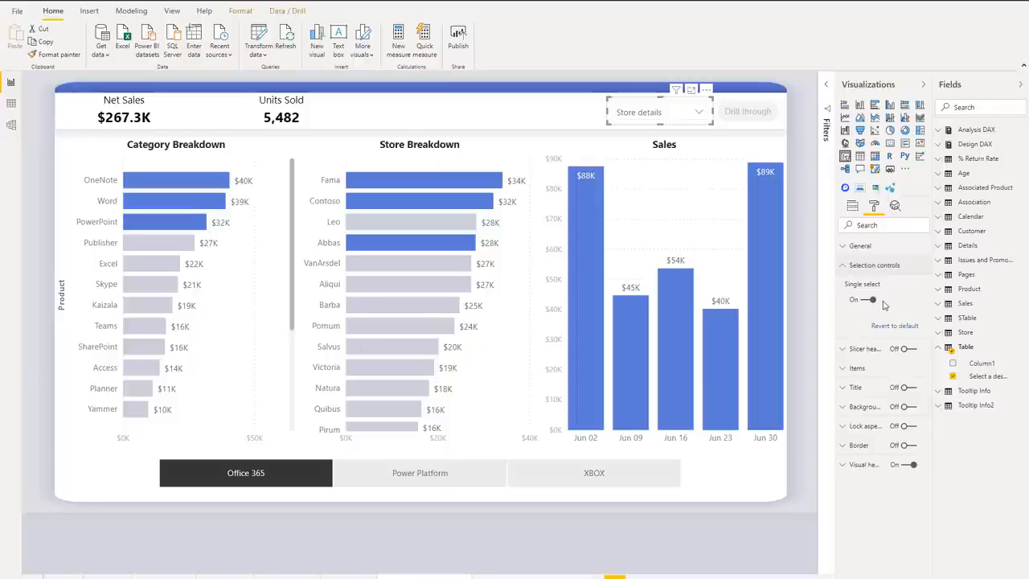
pyautogui.click(851, 207)
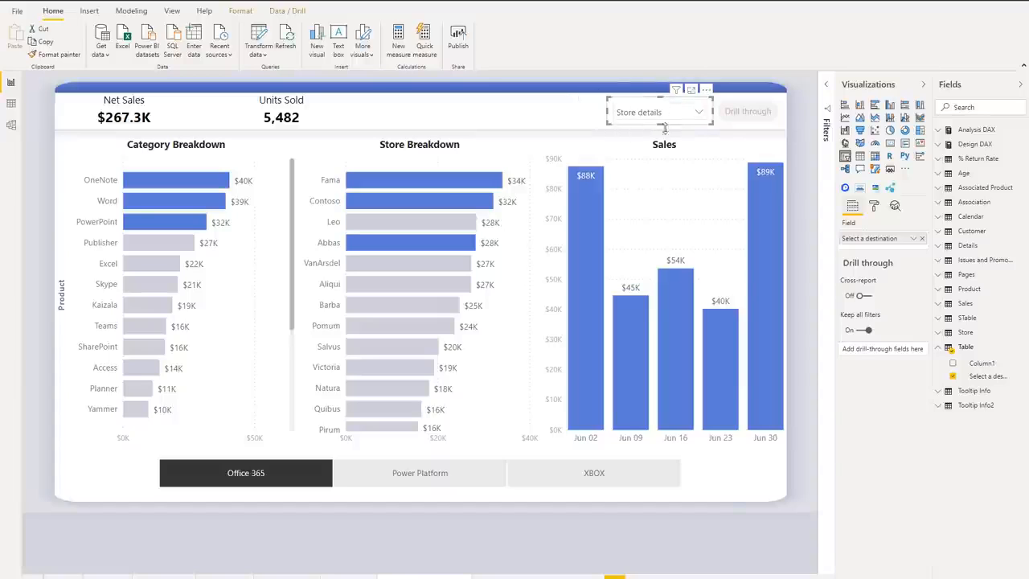
# Expand the Drill through button's action settings and clear the conditional formatting of its destination.
pyautogui.click(754, 122)
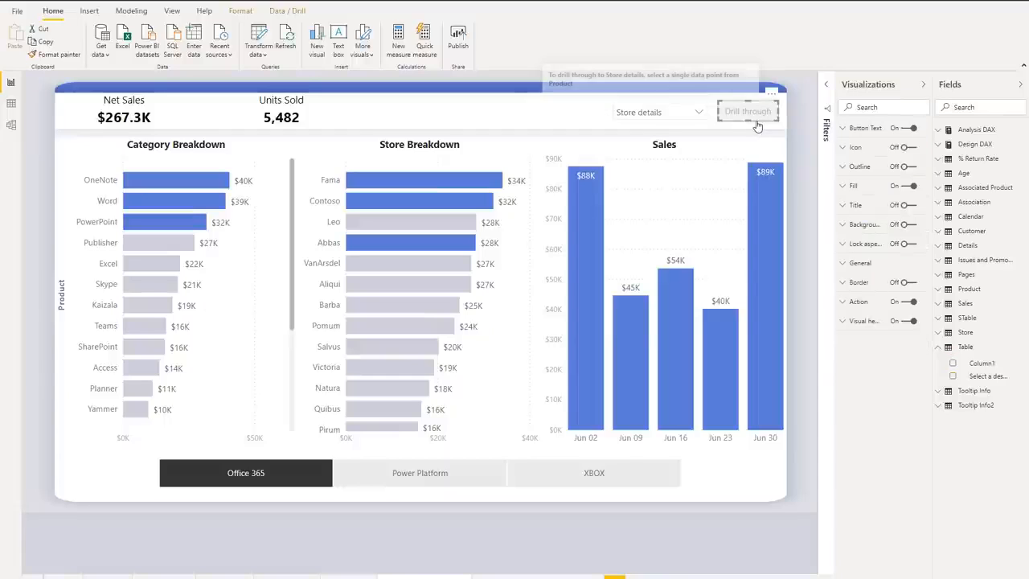
pyautogui.click(846, 302)
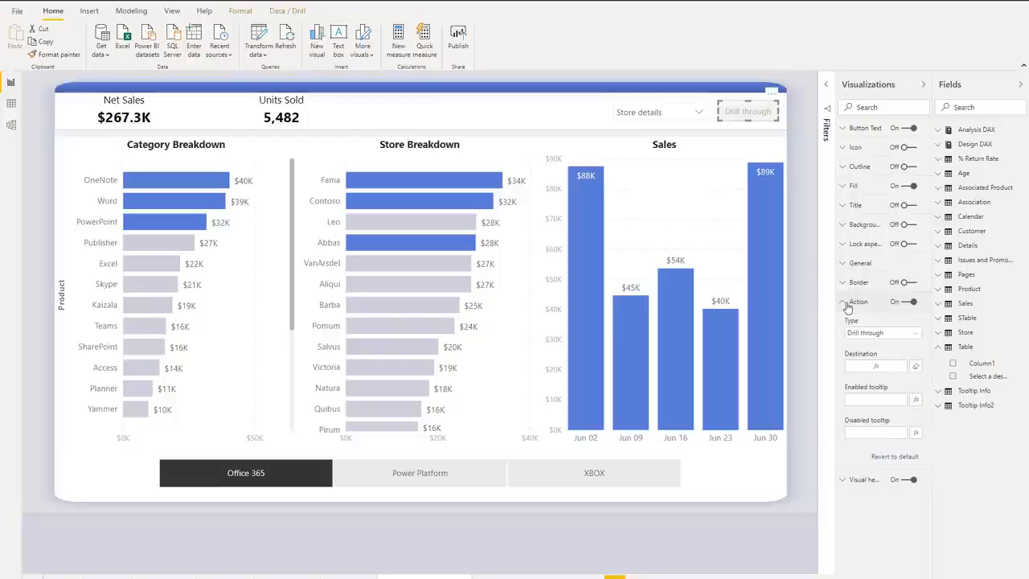
pyautogui.click(919, 370)
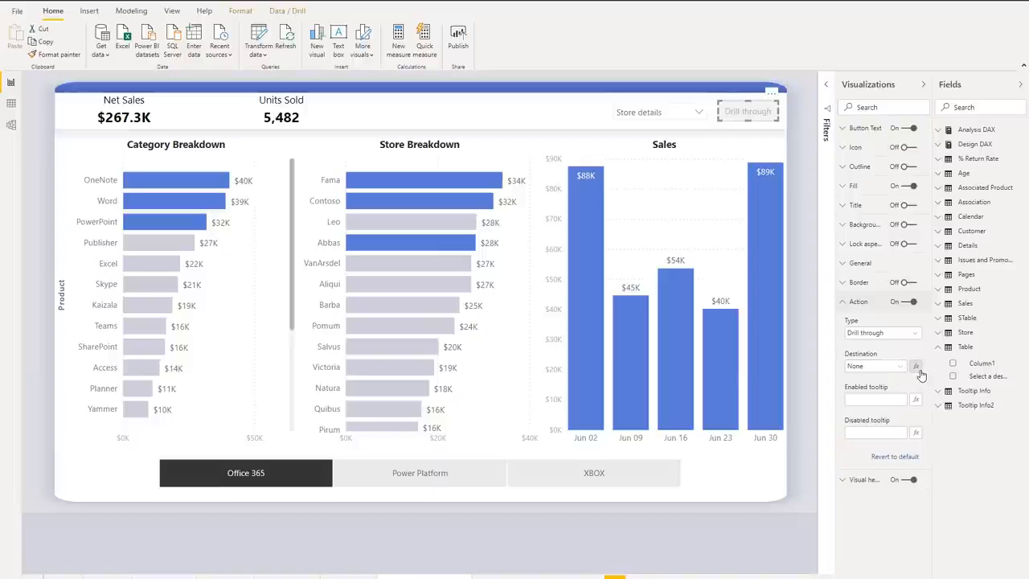
# Set the Drill through button's destination conditionally by field value, based on the Select a destination field with First summarization.
pyautogui.click(915, 366)
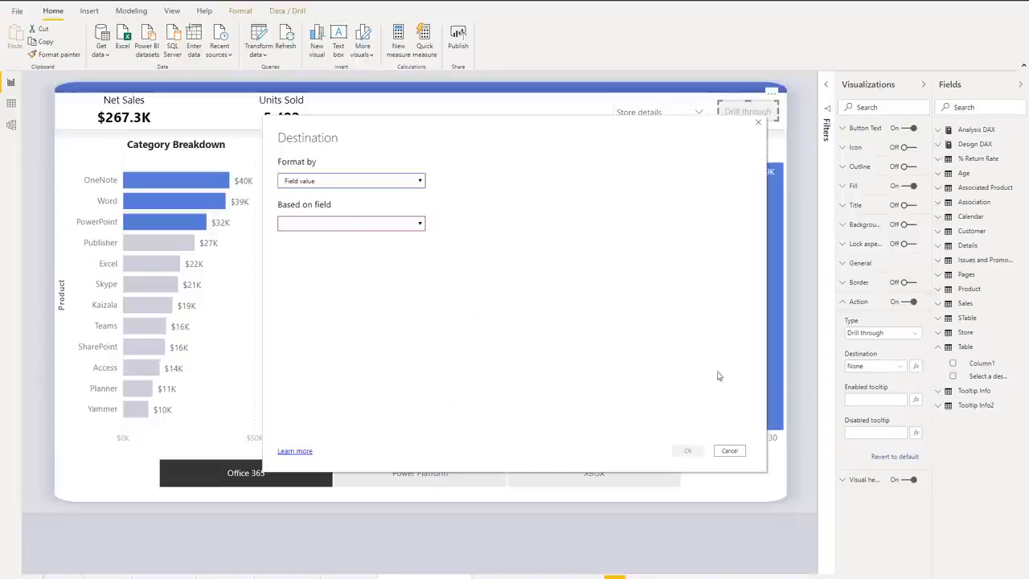
pyautogui.click(399, 226)
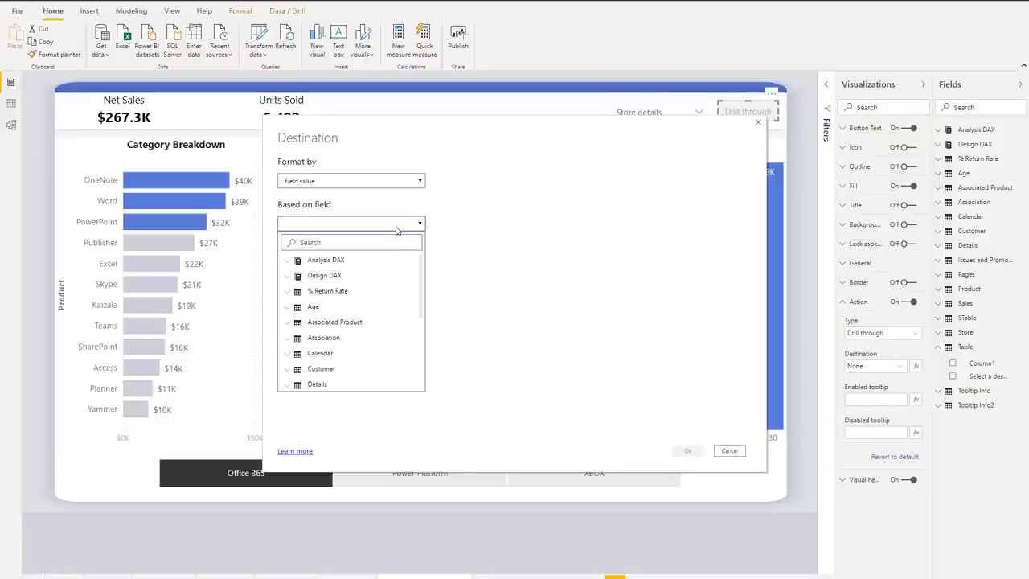
pyautogui.click(396, 244)
pyautogui.write('sel')
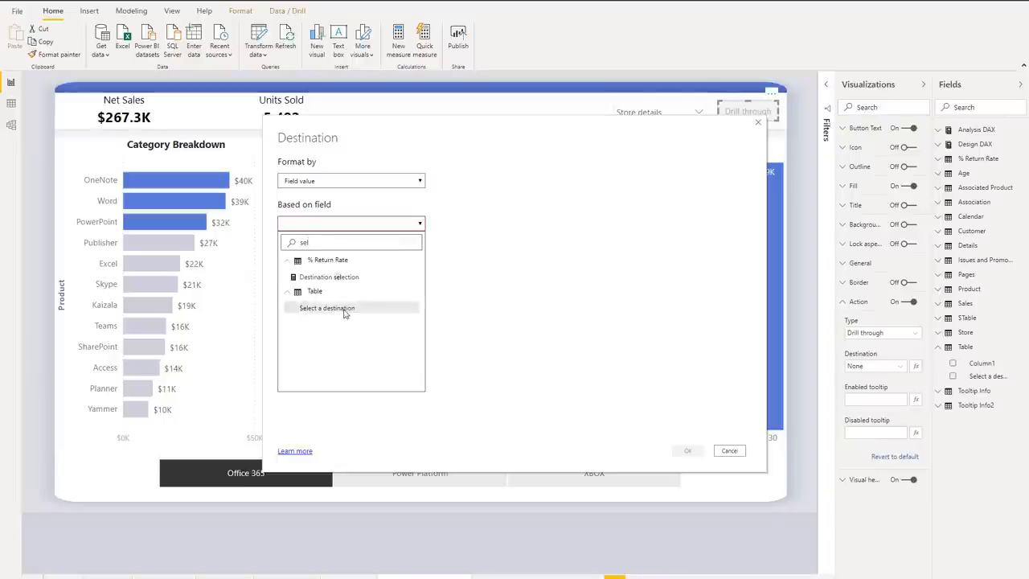
pyautogui.click(344, 312)
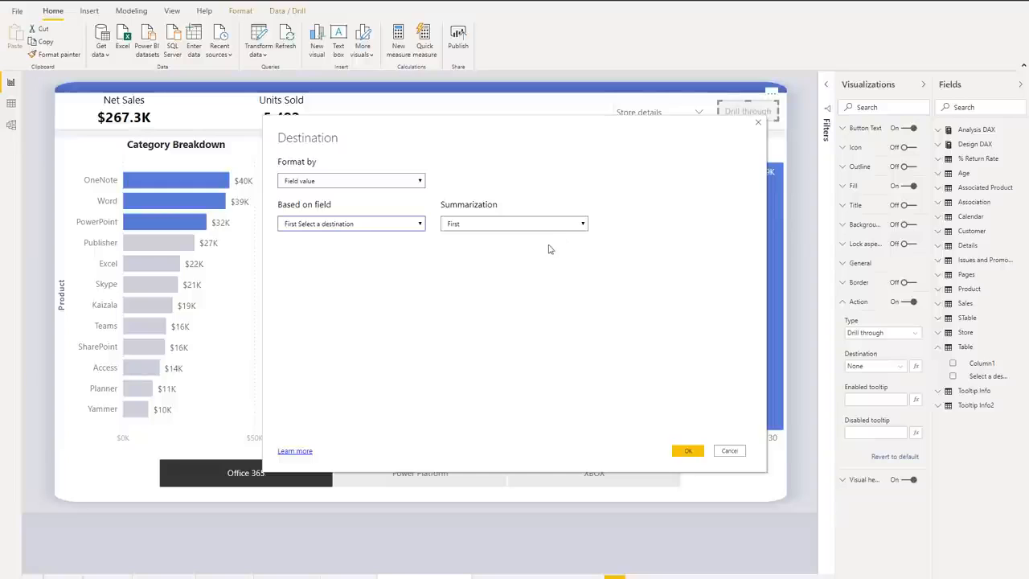
pyautogui.click(685, 451)
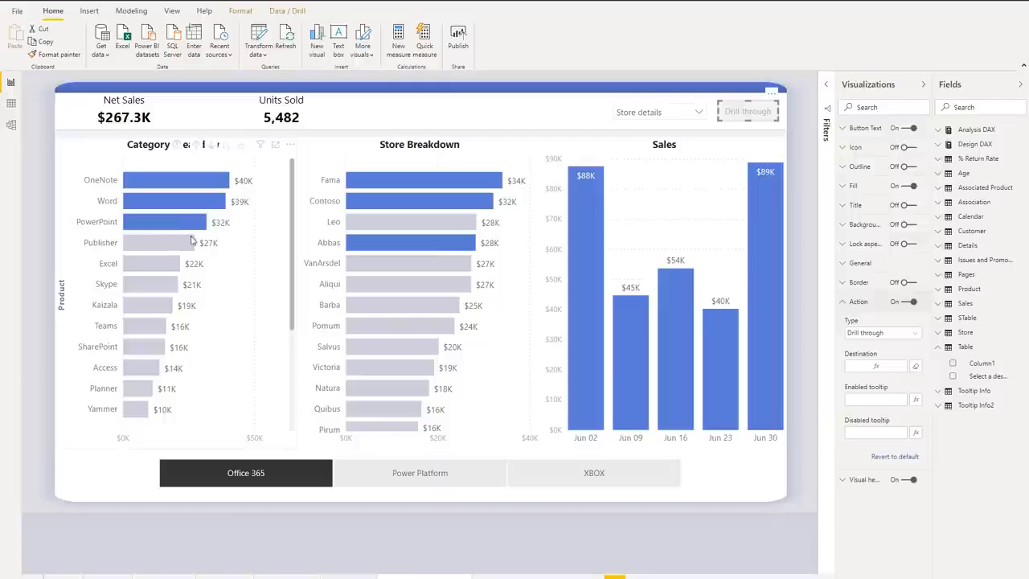
# Select Word in the Category Breakdown, check the Drill through button, and change the destination slicer to Market details.
pyautogui.click(189, 202)
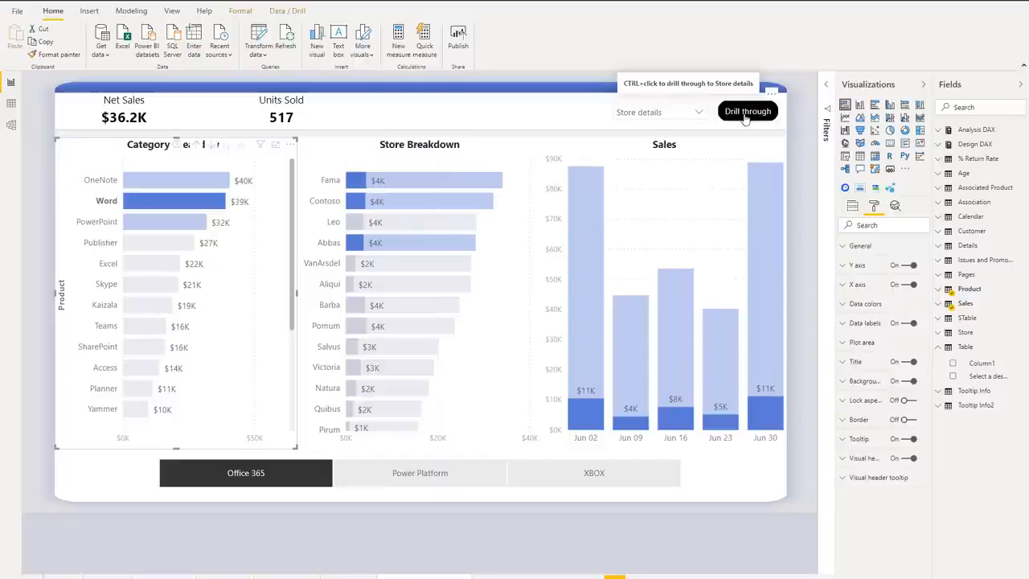
pyautogui.click(679, 113)
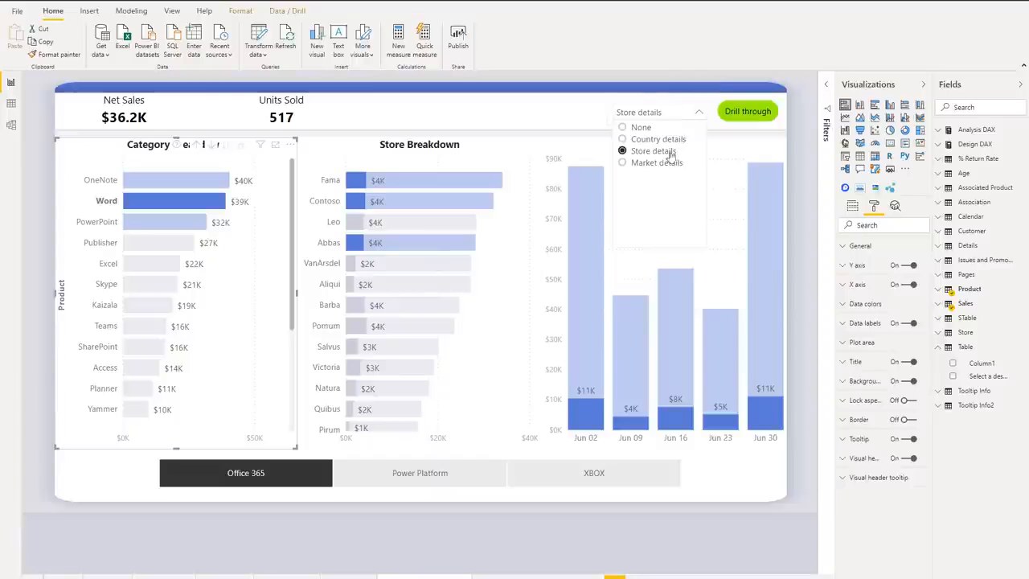
pyautogui.click(660, 163)
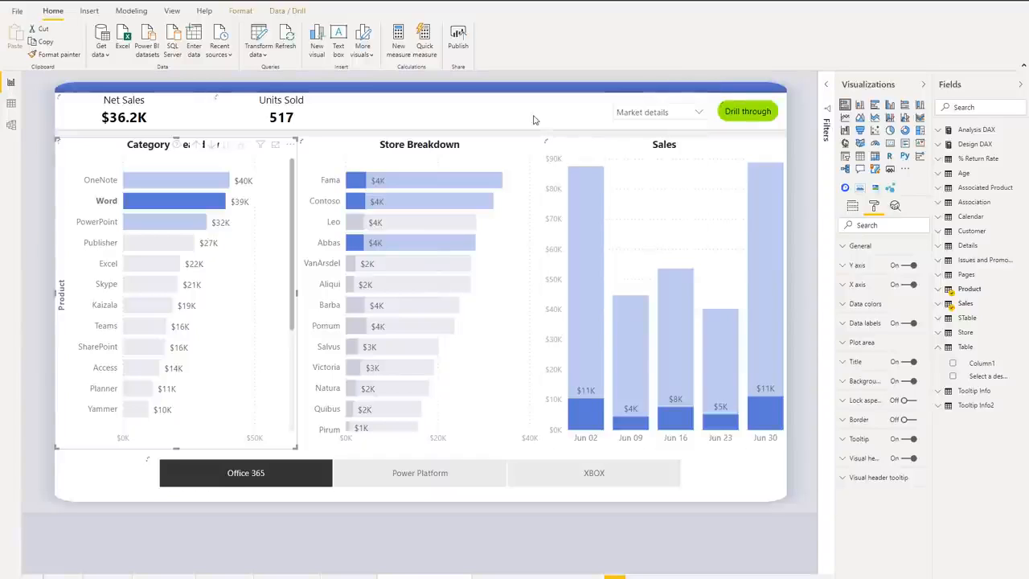
pyautogui.click(537, 118)
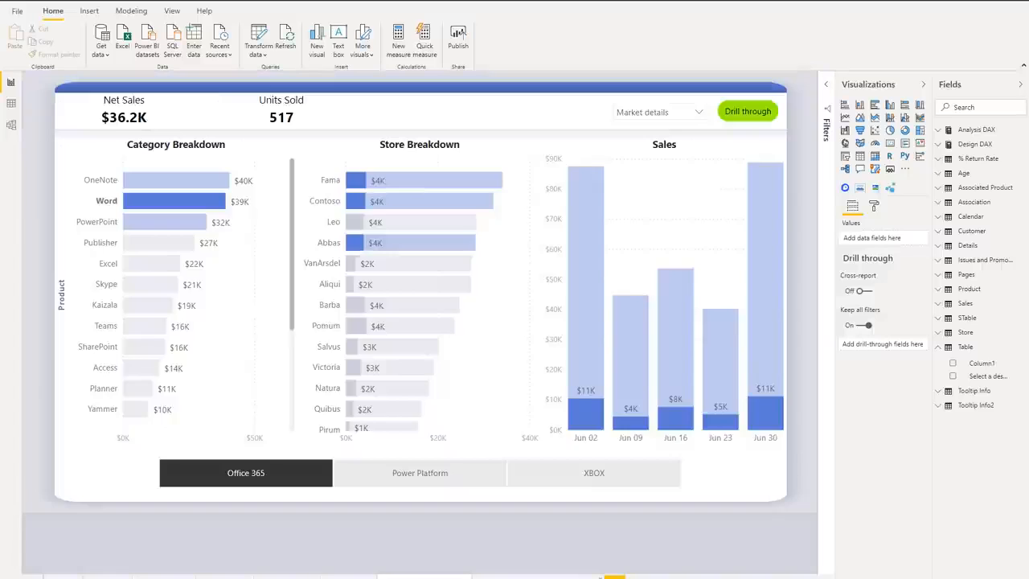
# Go to the page with the Drill through to Store details button and inspect the field behind its conditional destination.
pyautogui.click(584, 509)
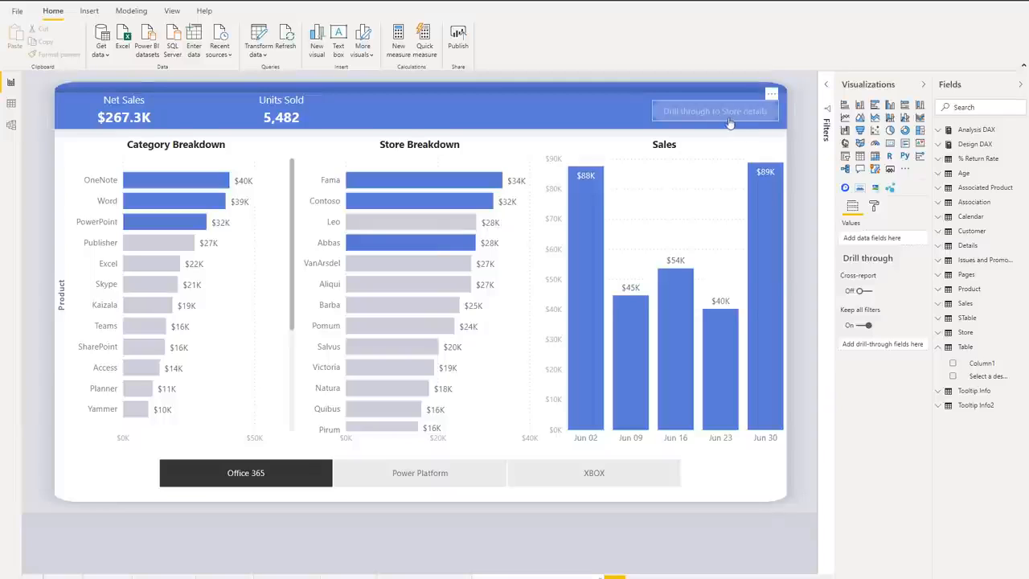
pyautogui.moveTo(762, 119)
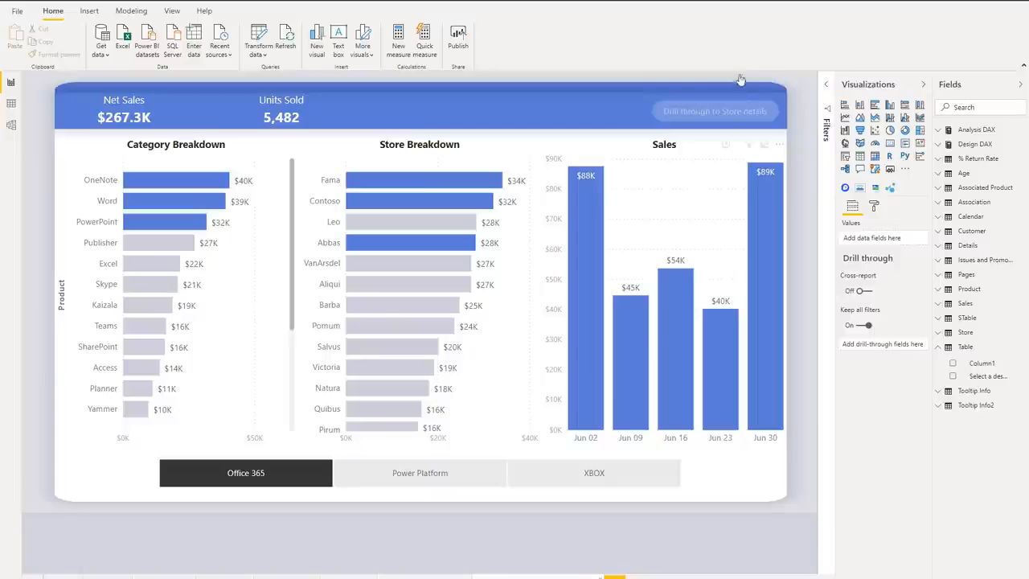
pyautogui.click(750, 120)
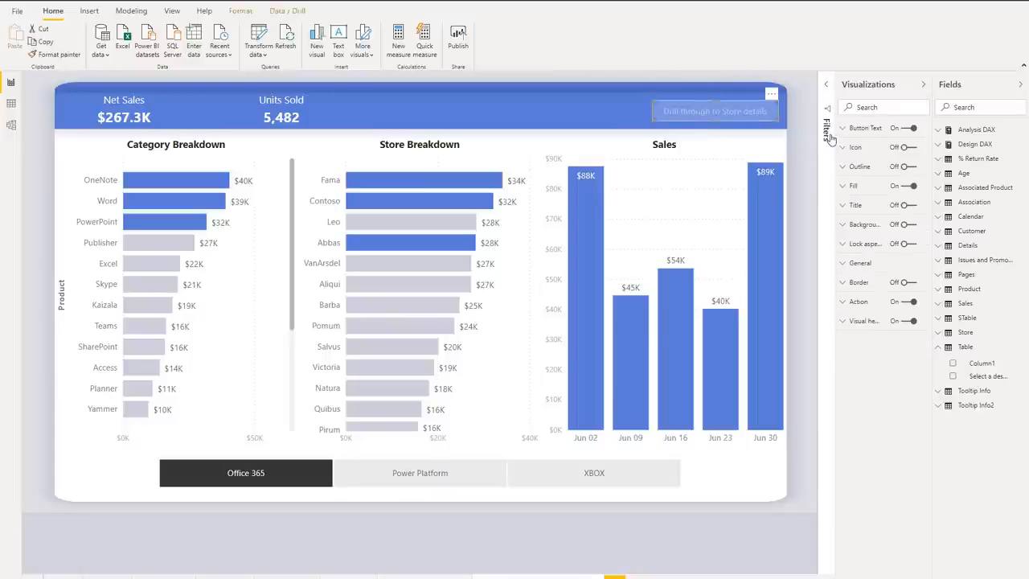
pyautogui.click(843, 303)
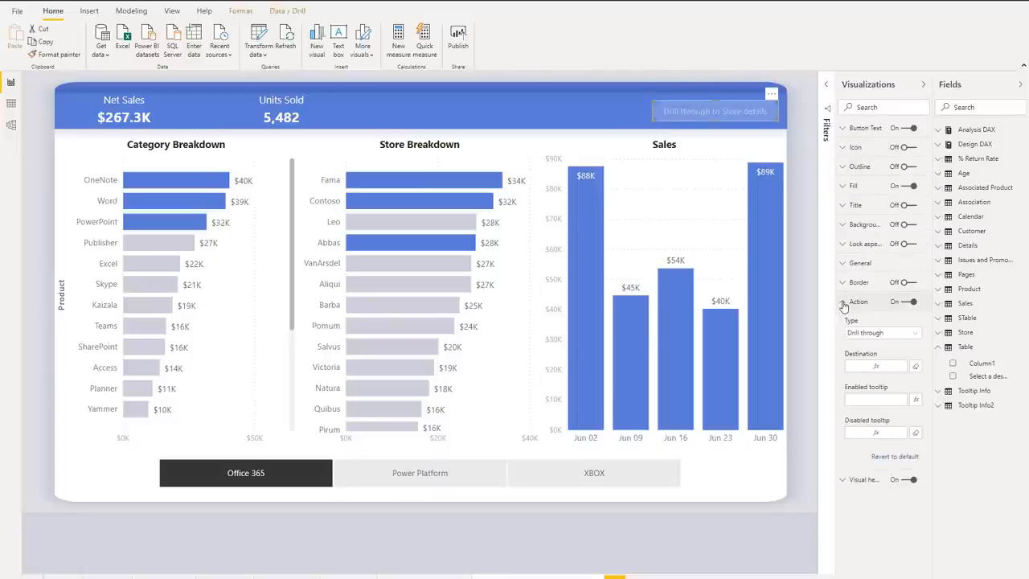
pyautogui.click(876, 366)
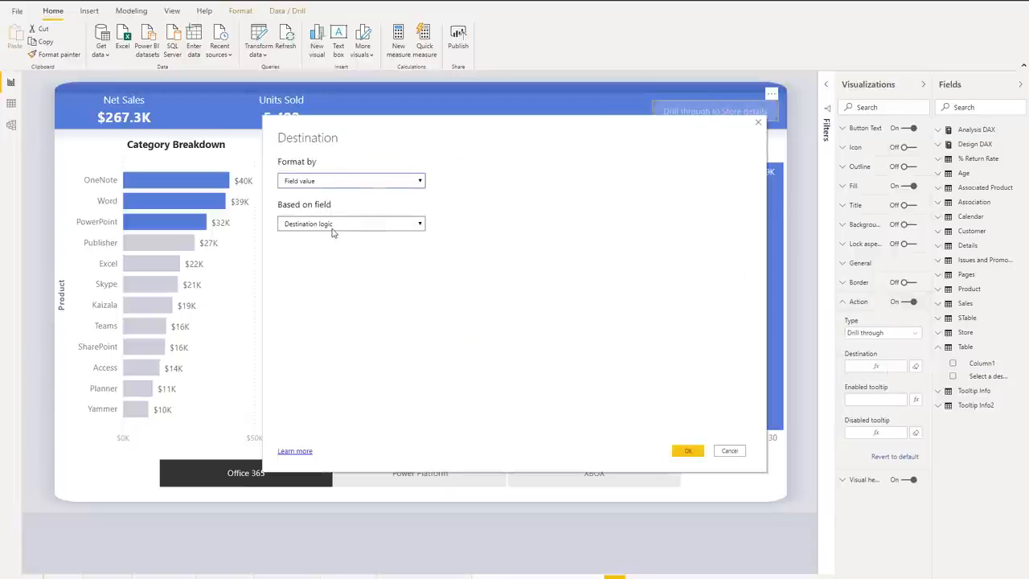
pyautogui.click(757, 122)
# Search the fields for "destin" and view the formula of the Destination logic measure.
pyautogui.click(979, 111)
pyautogui.write('destin')
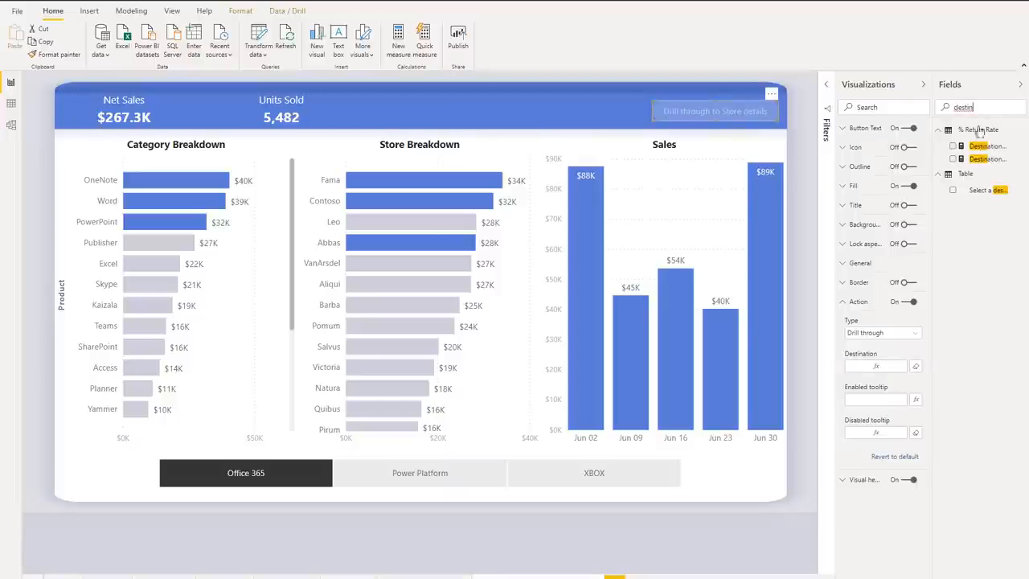
pyautogui.click(985, 150)
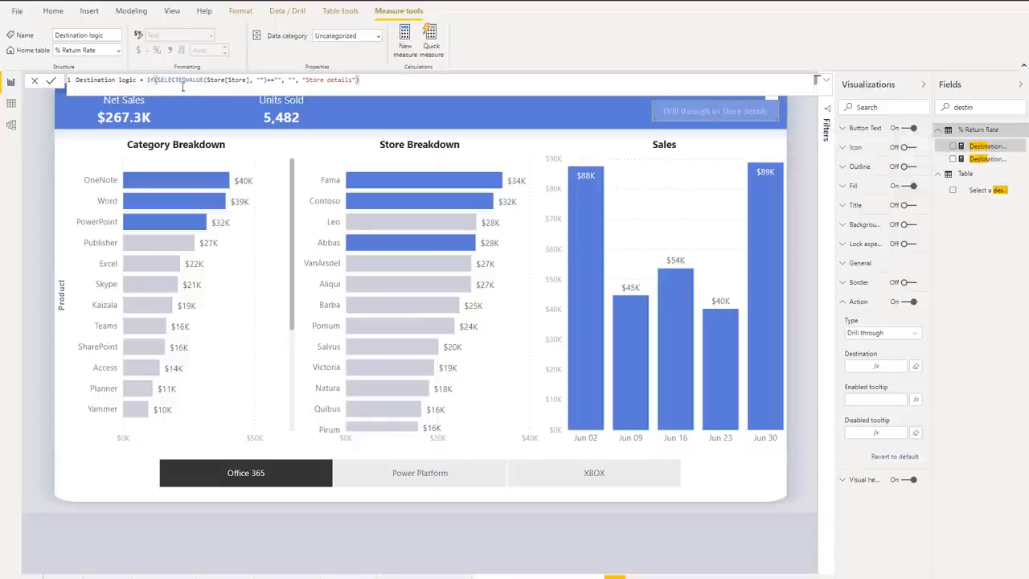
pyautogui.click(354, 156)
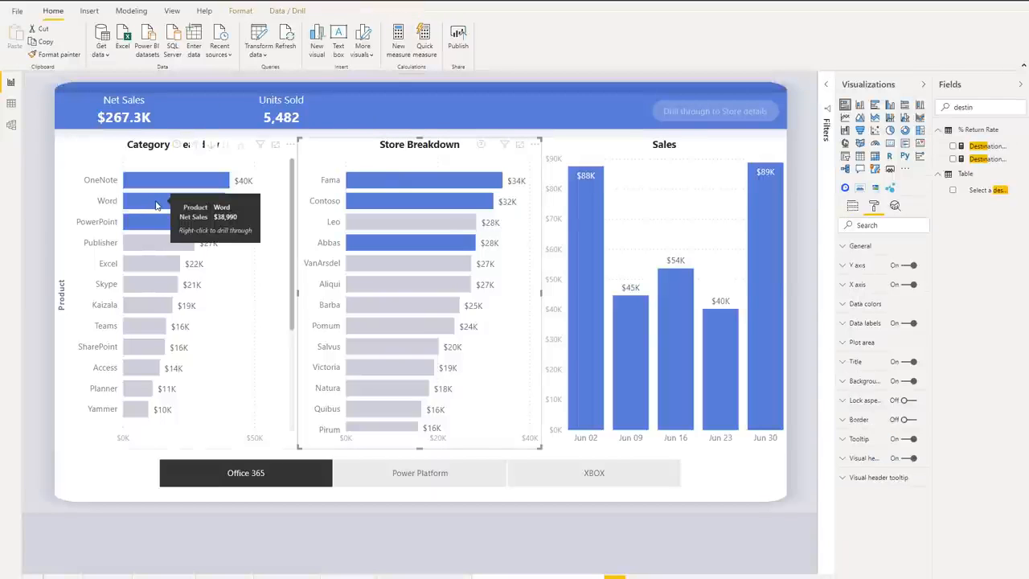
# Test the Drill through to Store details button's state by selecting Word and then adding Leo, and clear the selection.
pyautogui.click(157, 206)
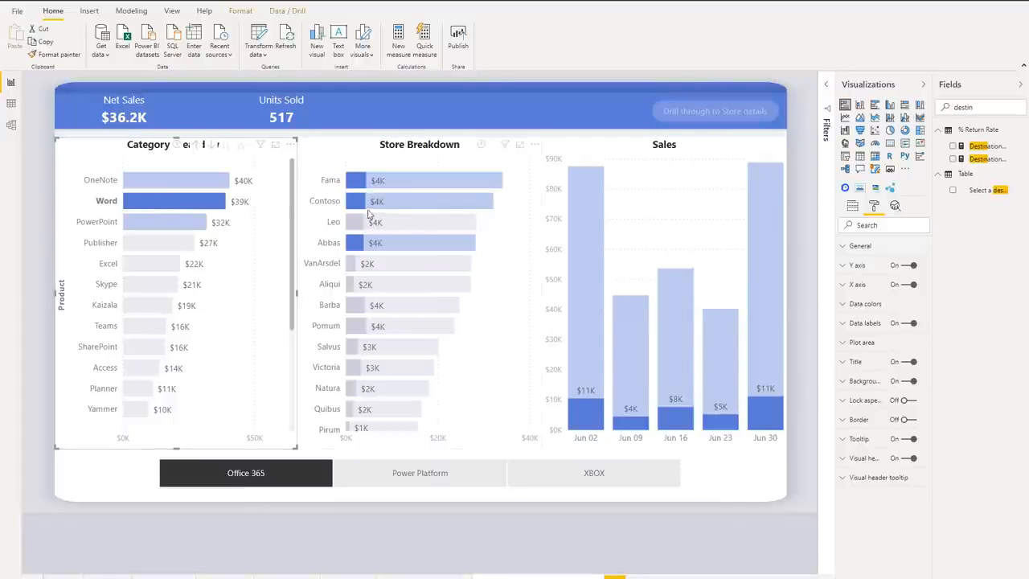
pyautogui.moveTo(358, 229)
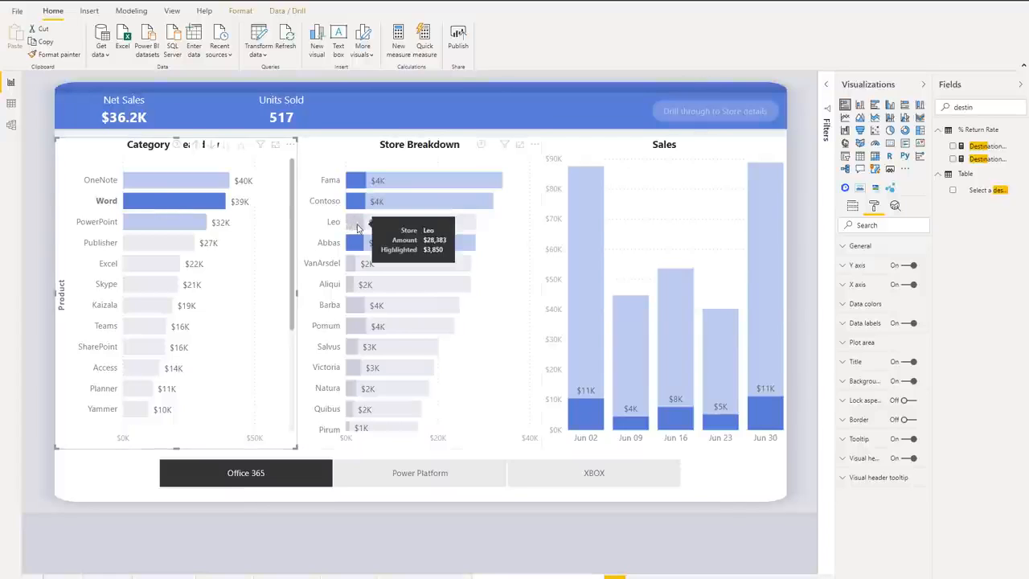
pyautogui.click(358, 229)
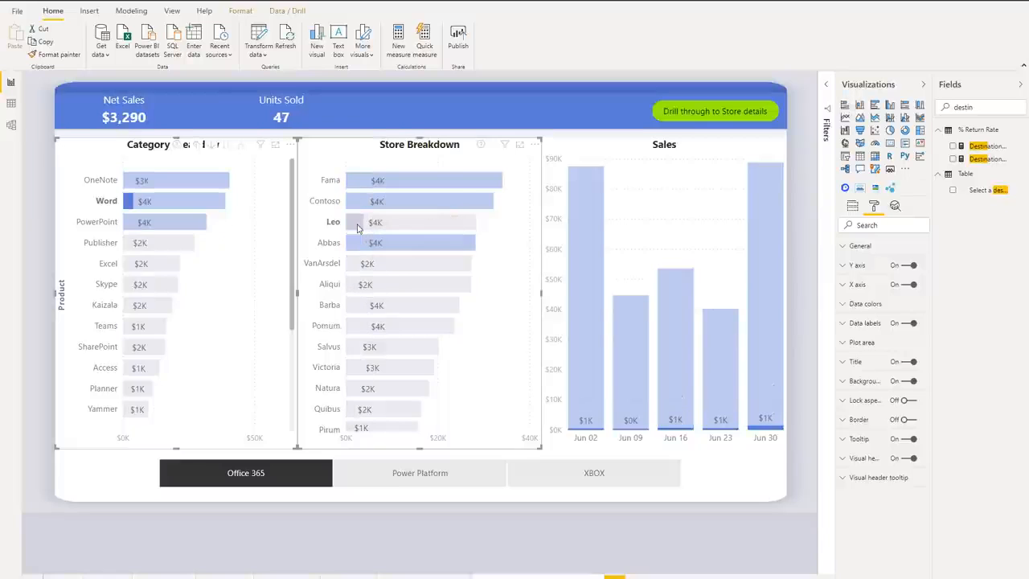
pyautogui.click(411, 220)
pyautogui.click(799, 120)
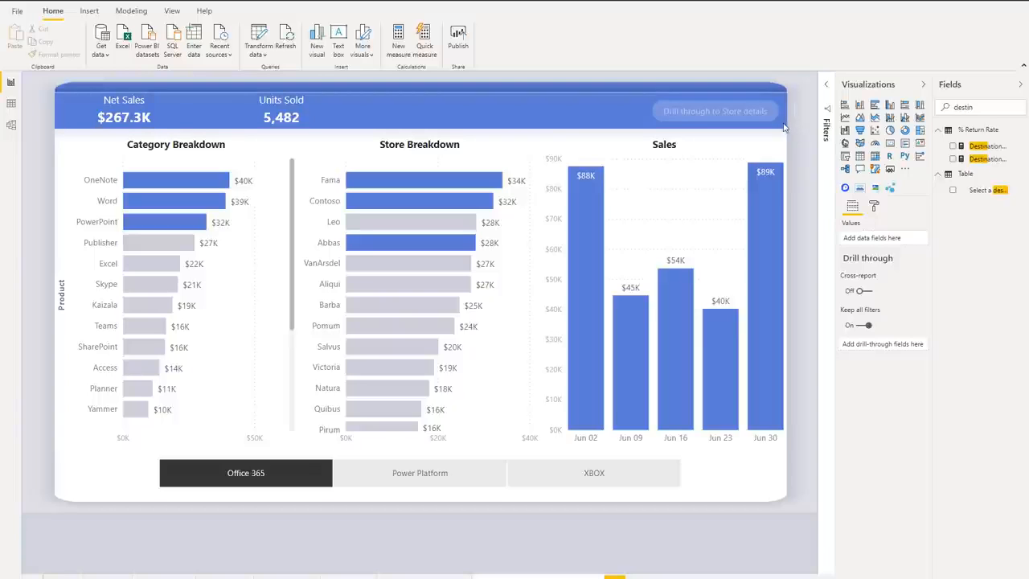
# Inspect the Drill through to Store details button's fill settings for the Disabled state.
pyautogui.click(774, 118)
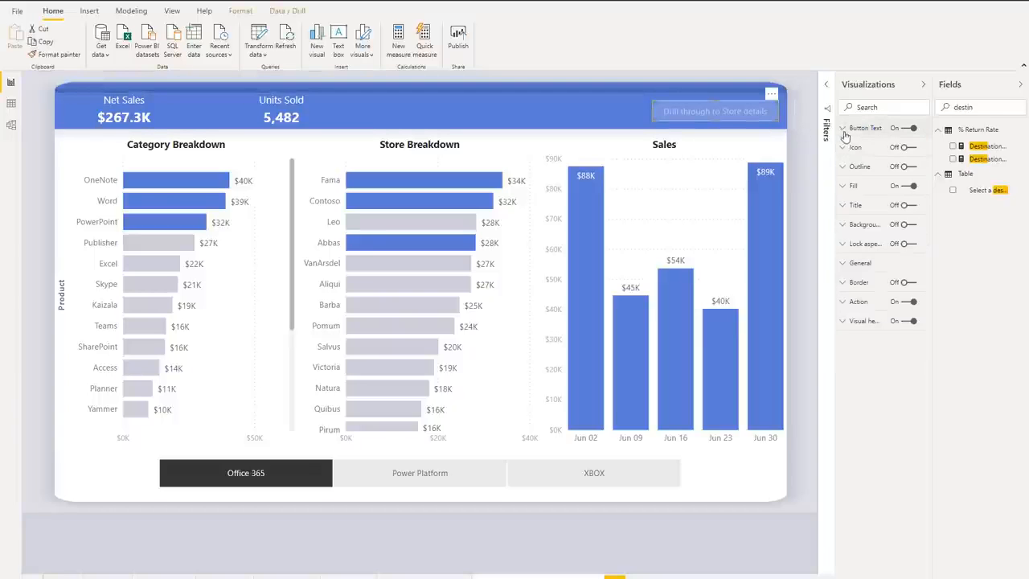
pyautogui.click(846, 184)
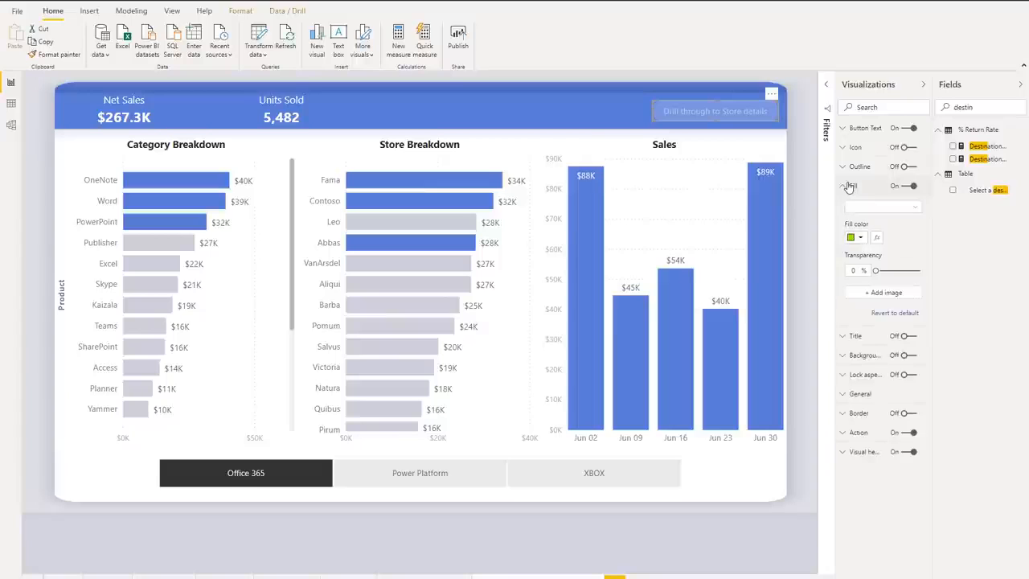
pyautogui.click(883, 207)
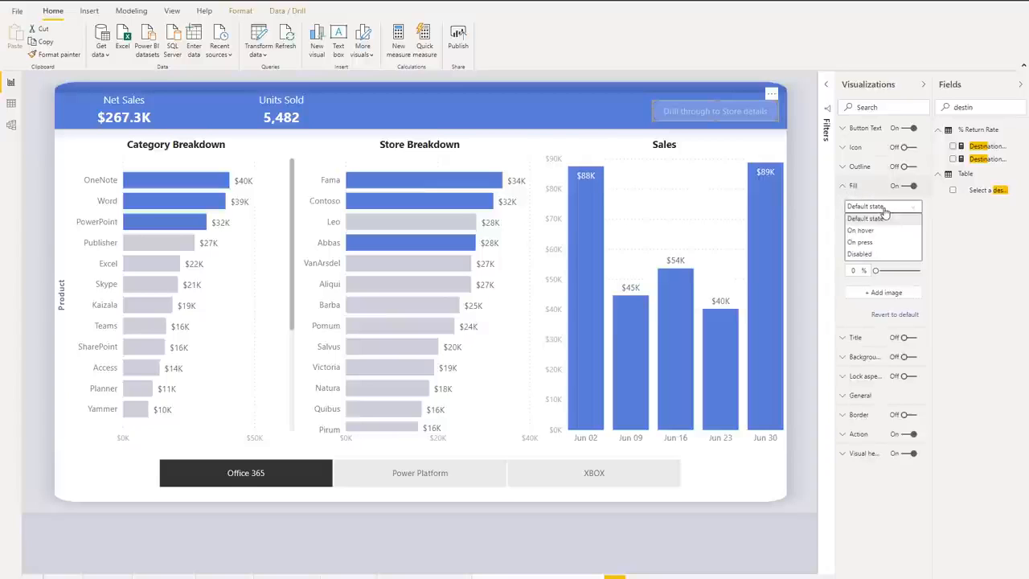
pyautogui.click(883, 253)
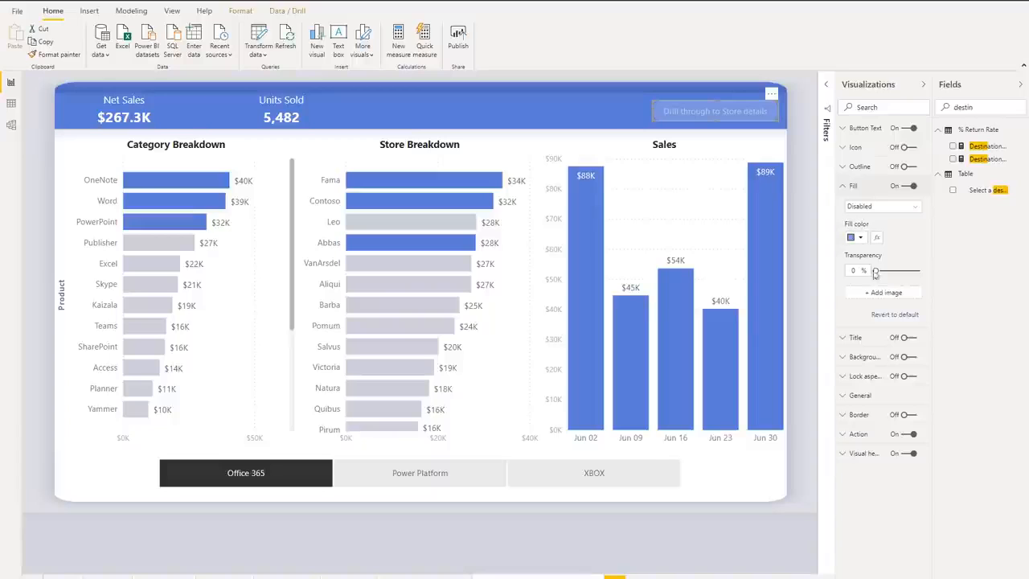
# Turn on the outline of the Drill through to Store details button and check which button states it can be formatted for.
pyautogui.click(848, 170)
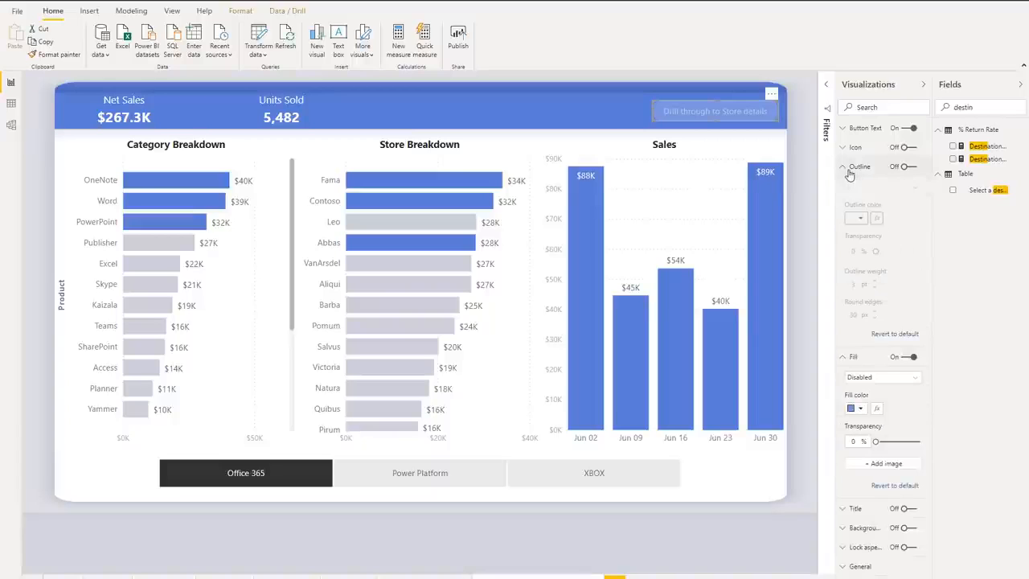
pyautogui.click(907, 166)
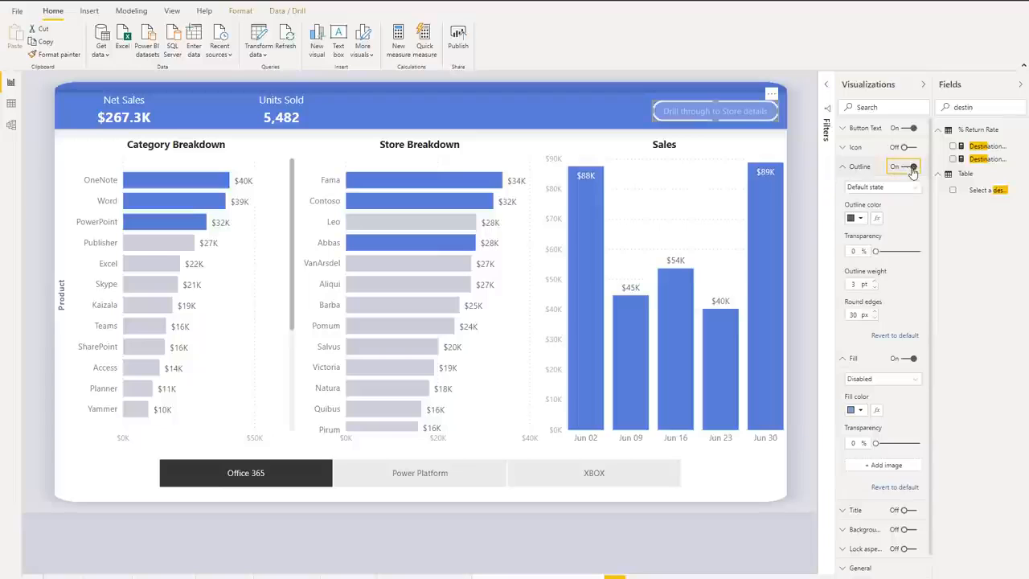
pyautogui.click(884, 188)
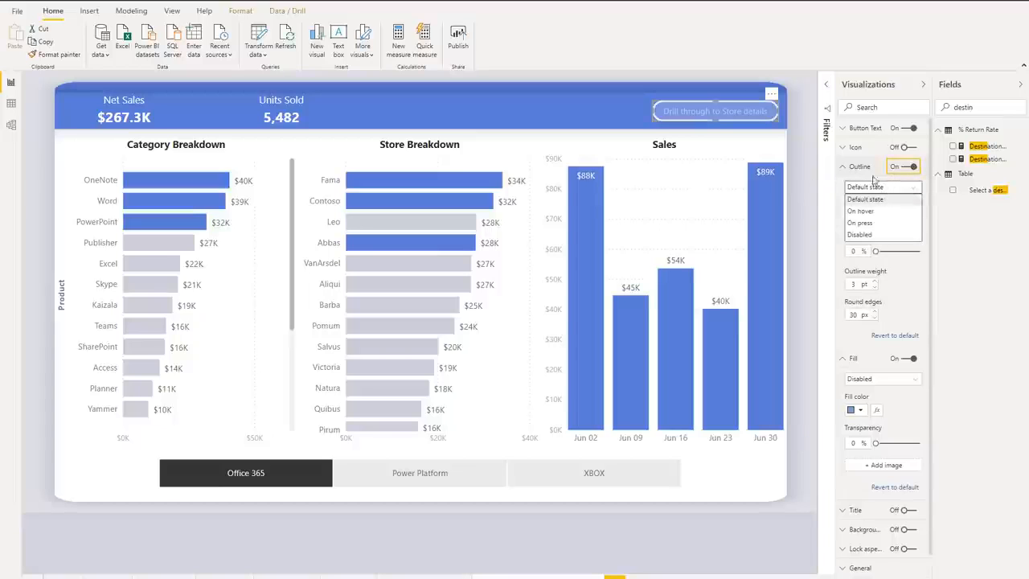
pyautogui.click(844, 166)
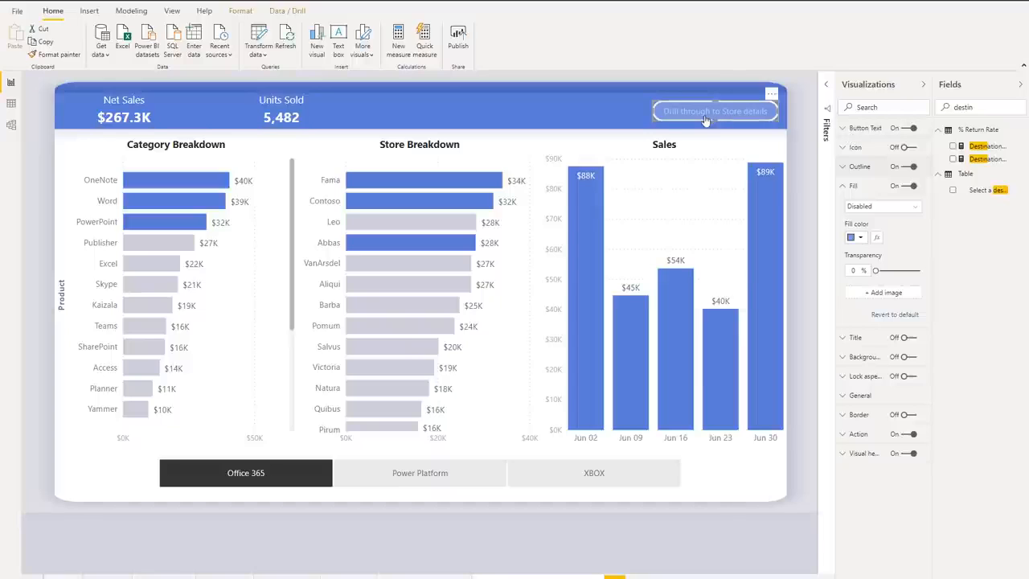
# Examine the drill-through button's action settings, including its destination and its enabled and disabled tooltips.
pyautogui.moveTo(695, 120)
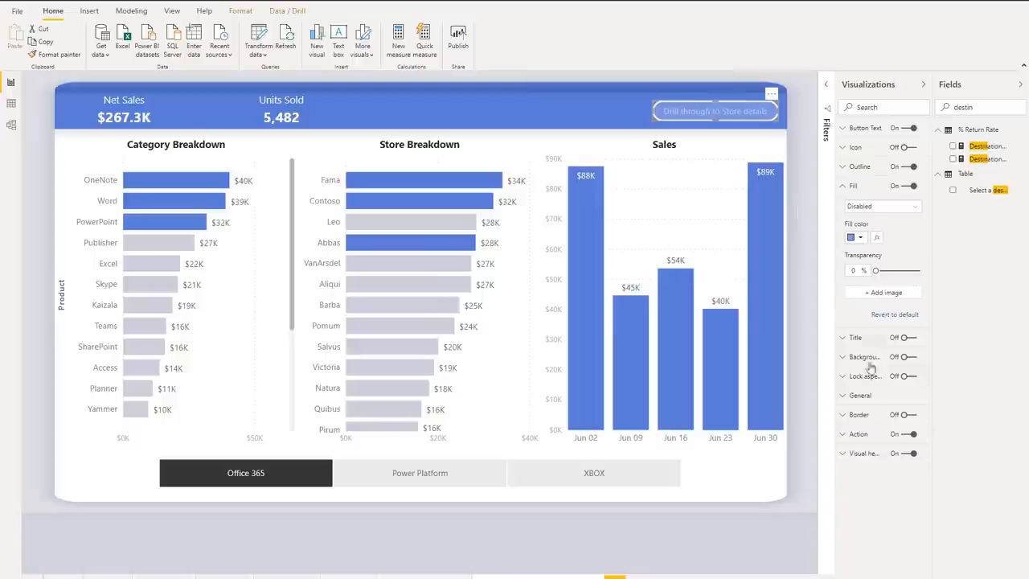
pyautogui.click(846, 438)
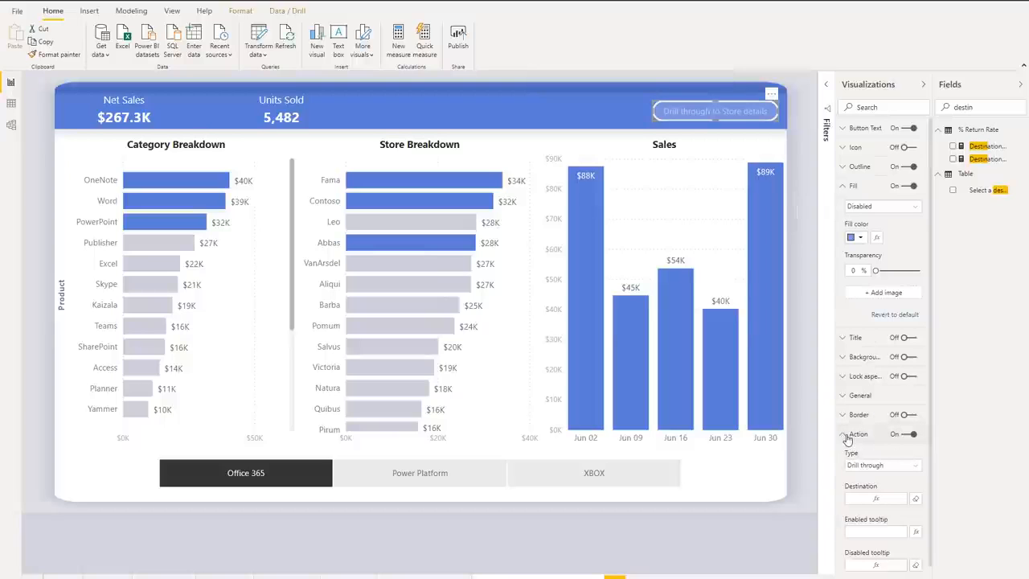
pyautogui.scroll(-1, 908, 474)
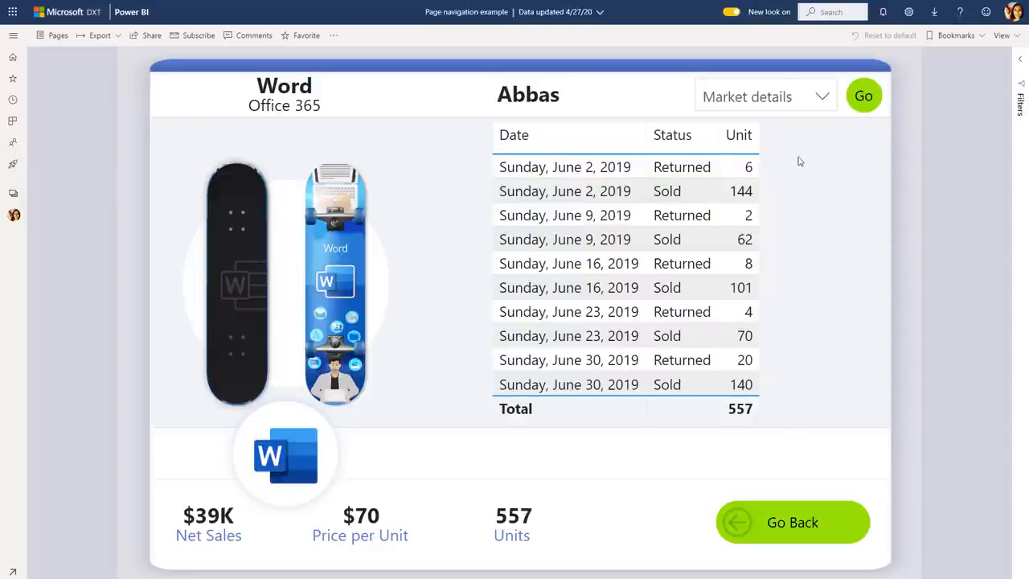
# In the published report in the Power BI service, choose Home in the page slicer and go to that page.
pyautogui.click(808, 103)
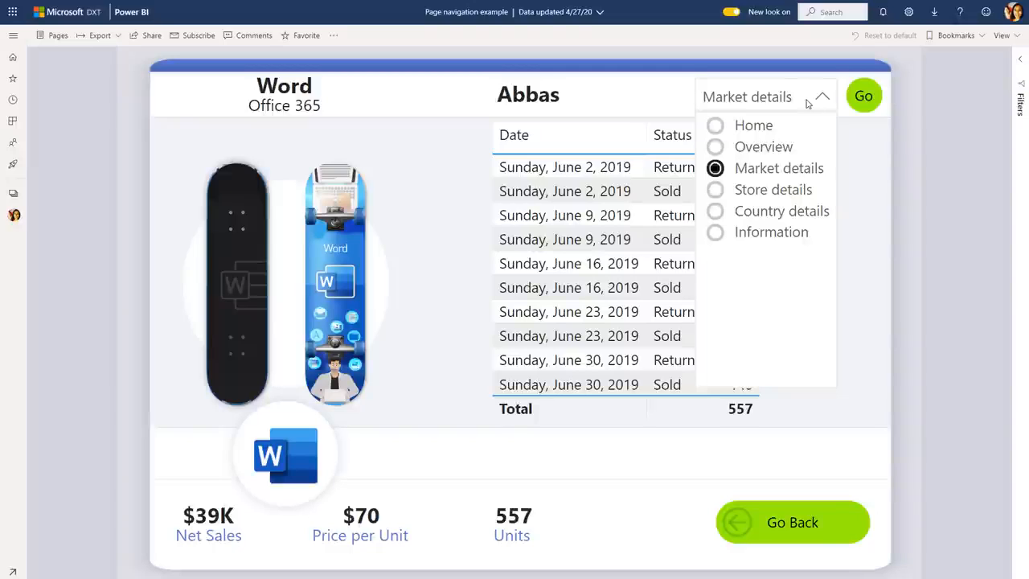
pyautogui.click(808, 103)
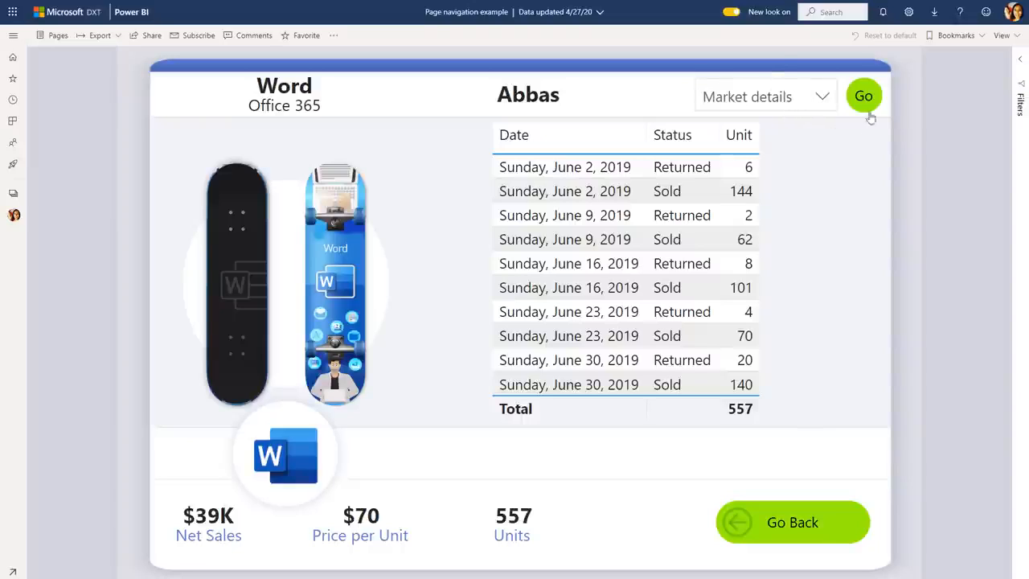
pyautogui.click(814, 99)
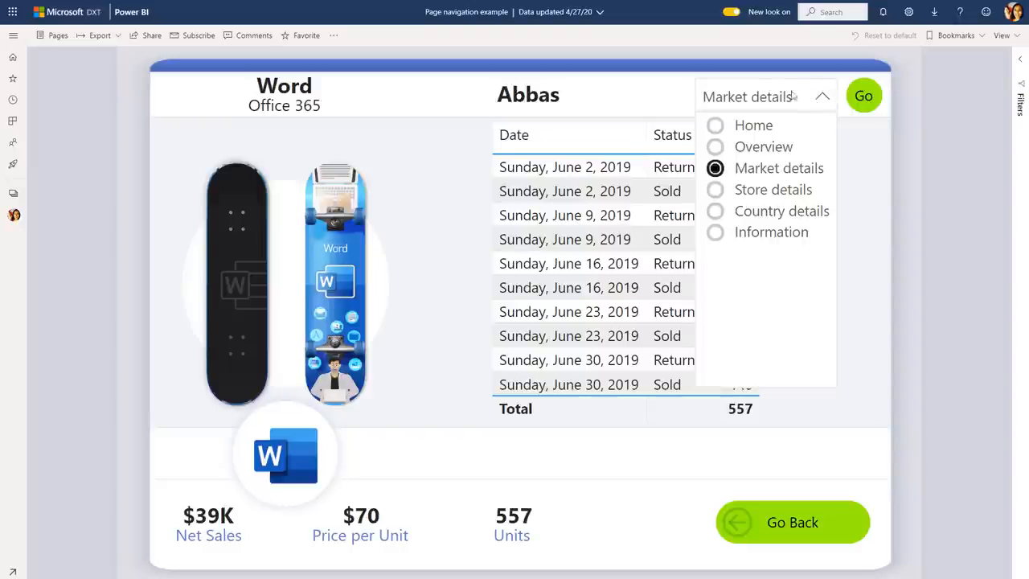
pyautogui.click(753, 126)
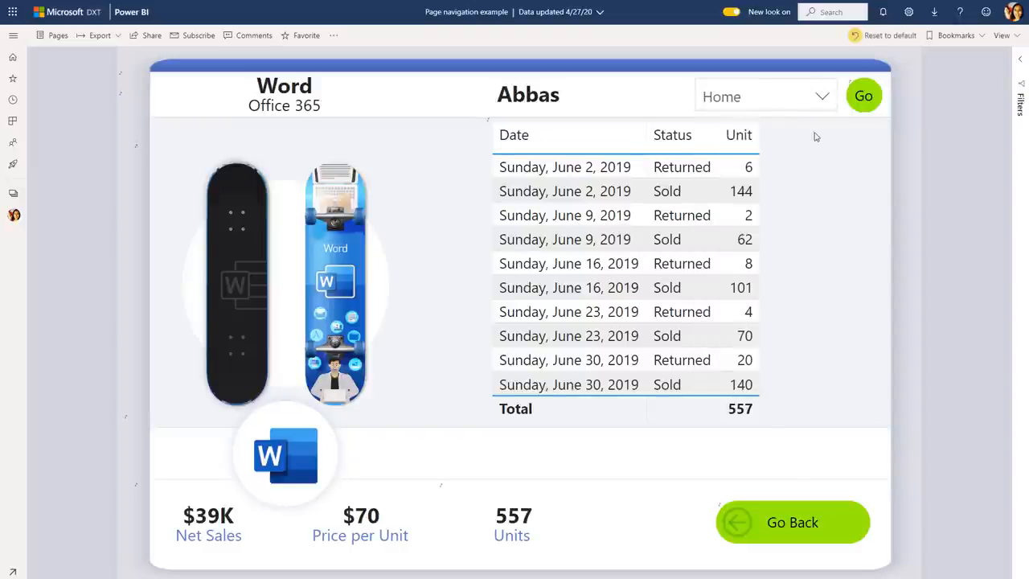
pyautogui.click(865, 100)
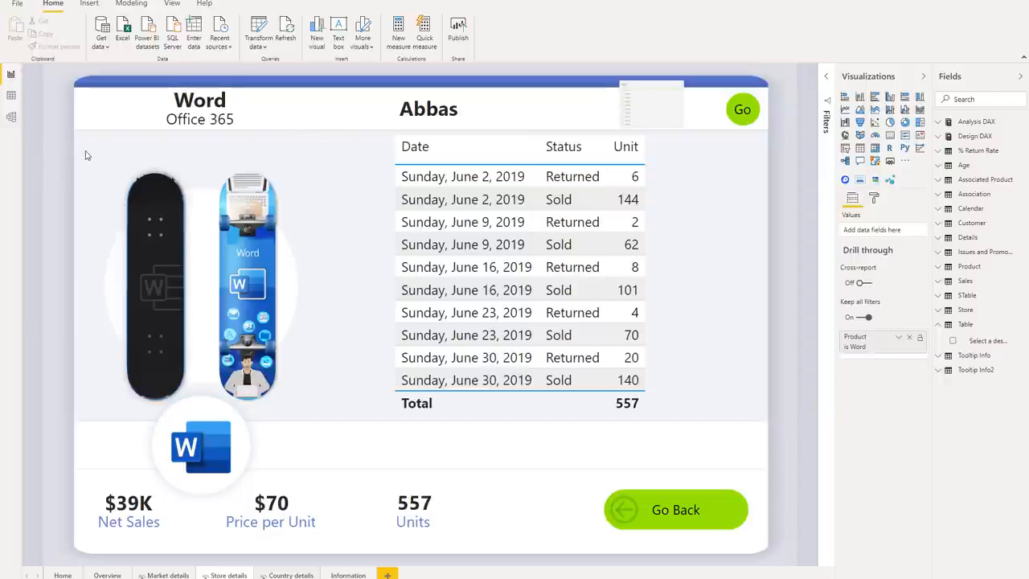
# In Power BI Desktop, enter a new table with a Page names column listing Home, Overview, Market details, Store details, Country details and Information.
pyautogui.click(194, 46)
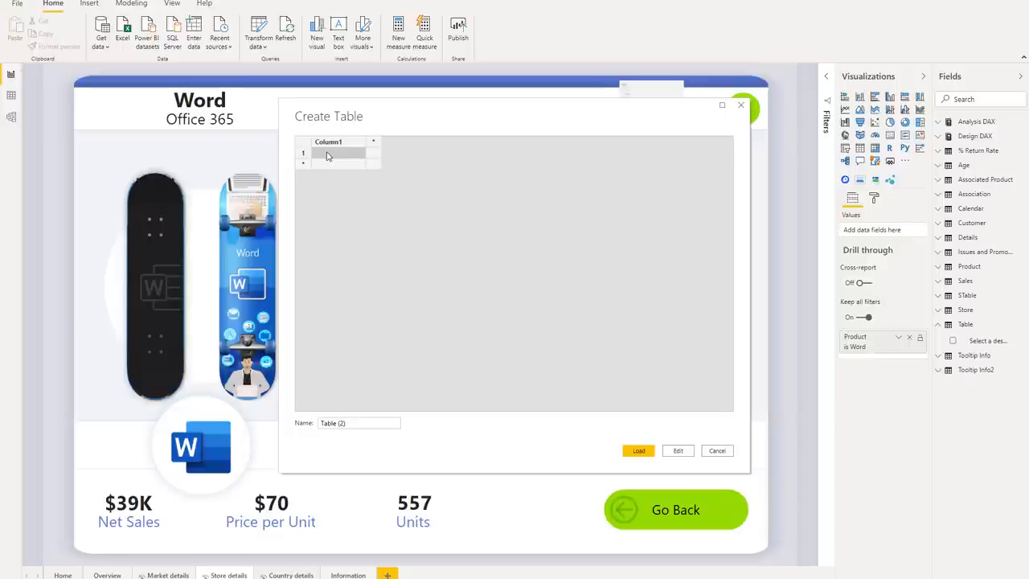
pyautogui.write('PageNames Home Overview Market details Store details Country details Information')
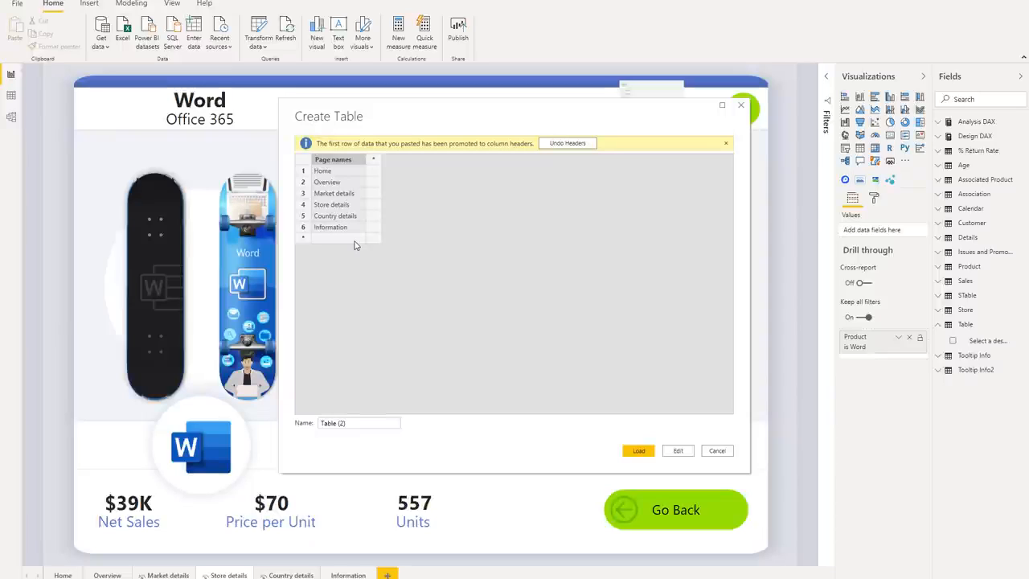
# Add a second column to the new table that numbers the page names from 1 to 6 in order.
pyautogui.click(372, 163)
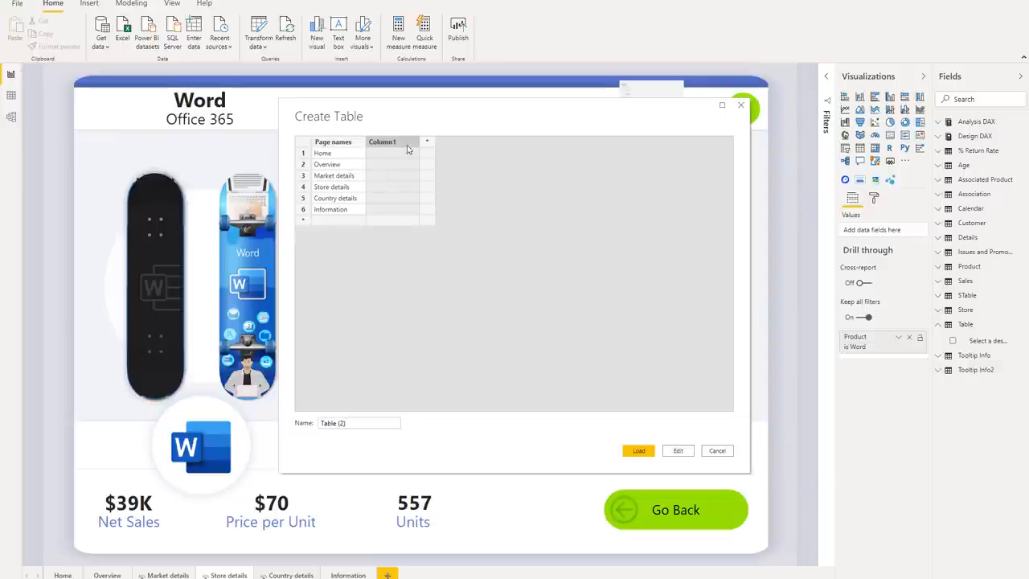
pyautogui.click(394, 154)
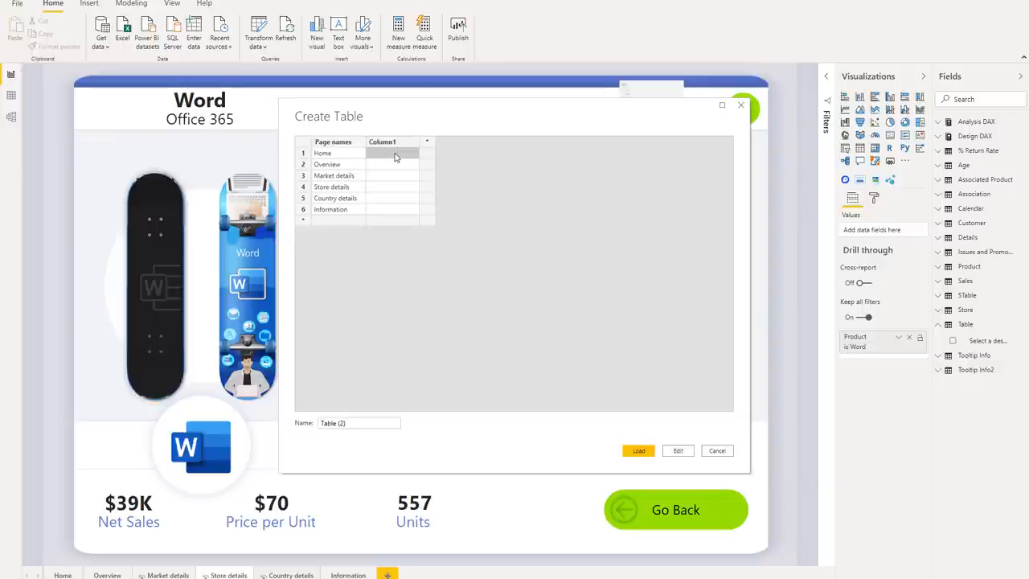
pyautogui.write('1')
pyautogui.press('Return')
pyautogui.write('2')
pyautogui.press('Return')
pyautogui.write('3')
pyautogui.press('Return')
pyautogui.write('4')
pyautogui.press('Return')
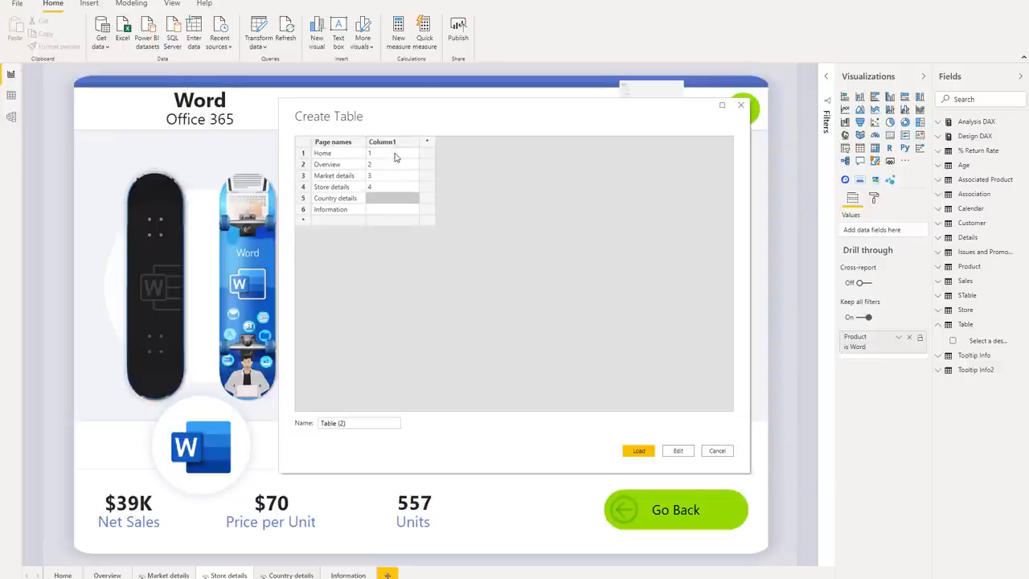
pyautogui.write('5')
pyautogui.press('Return')
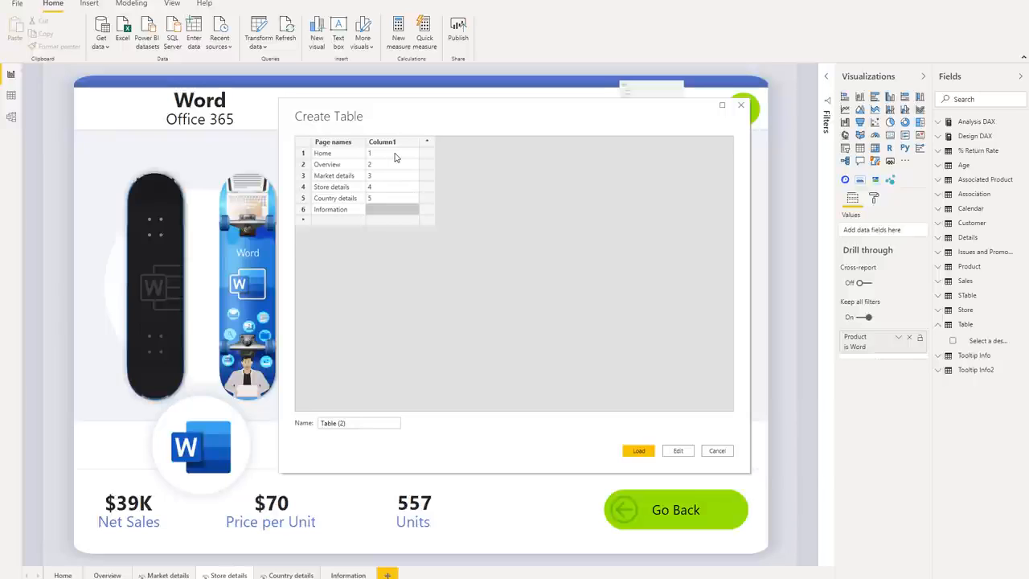
pyautogui.write('6')
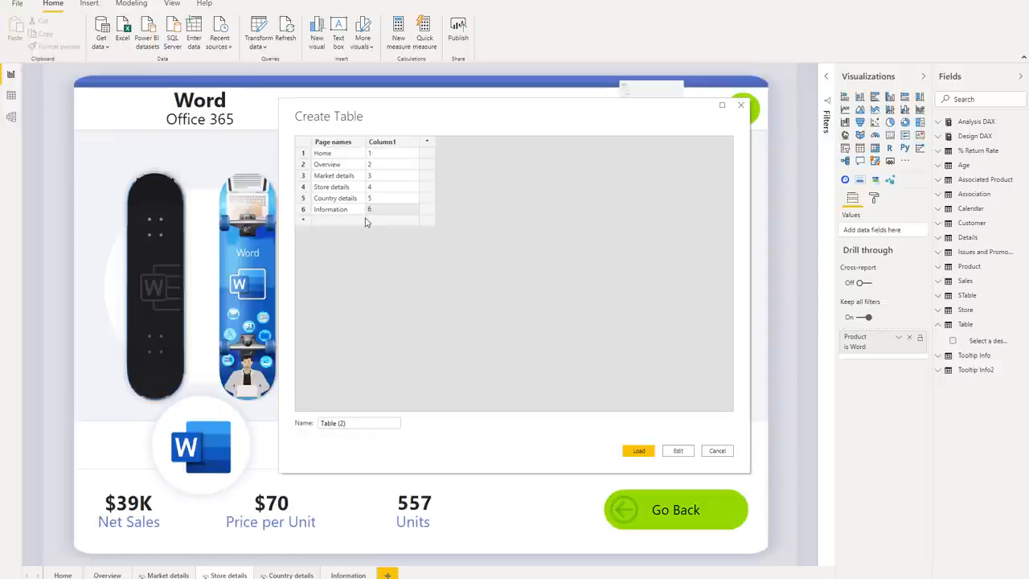
# Name the new table Pages and load it into the model.
pyautogui.moveTo(350, 425); pyautogui.dragTo(224, 426)
pyautogui.press('BackSpace')
pyautogui.write('Pages')
pyautogui.click(639, 452)
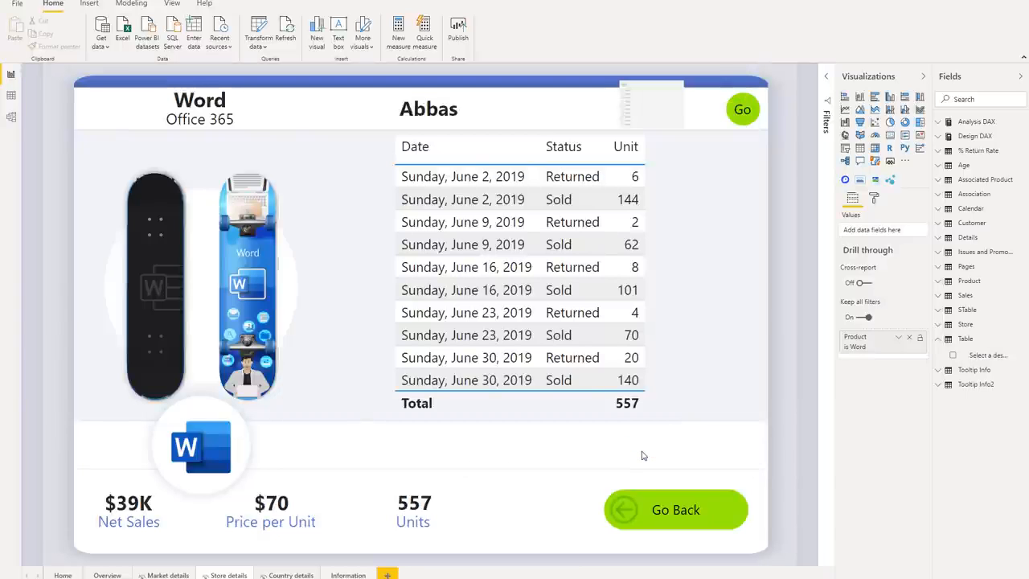
# Add the Page names field from the Pages table to the empty slicer beside the Go button.
pyautogui.click(696, 116)
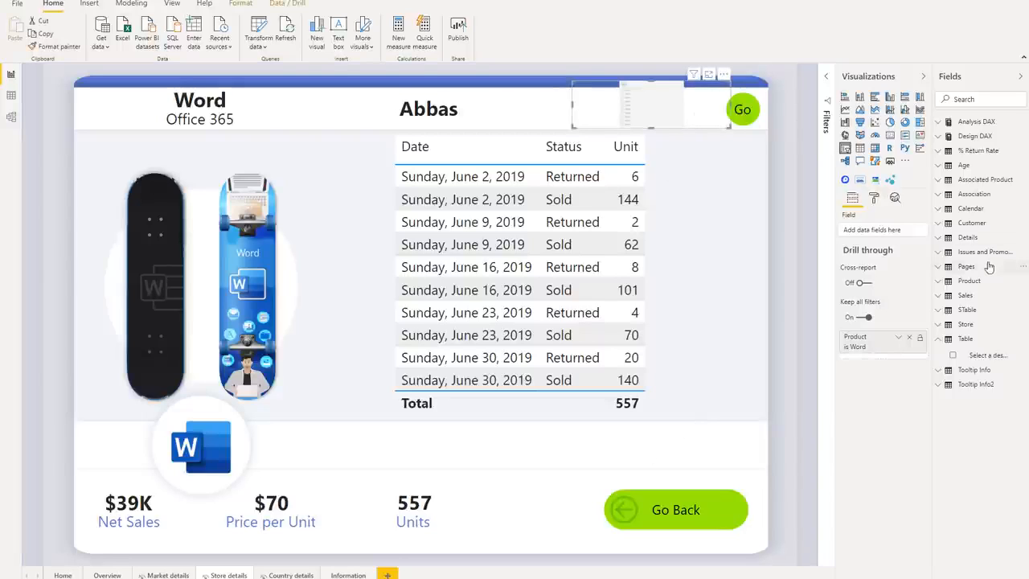
pyautogui.click(962, 267)
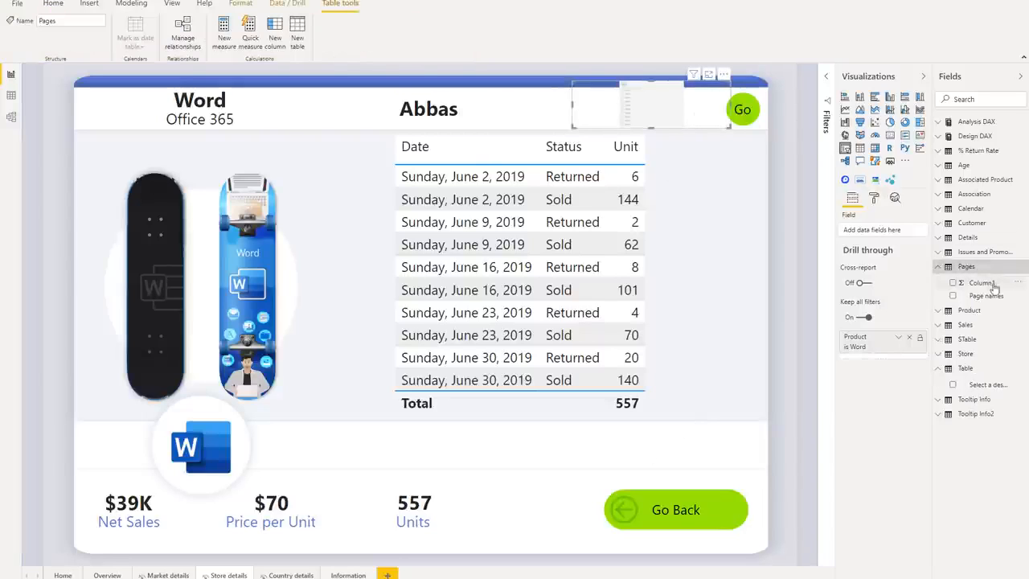
pyautogui.moveTo(985, 296); pyautogui.dragTo(879, 231)
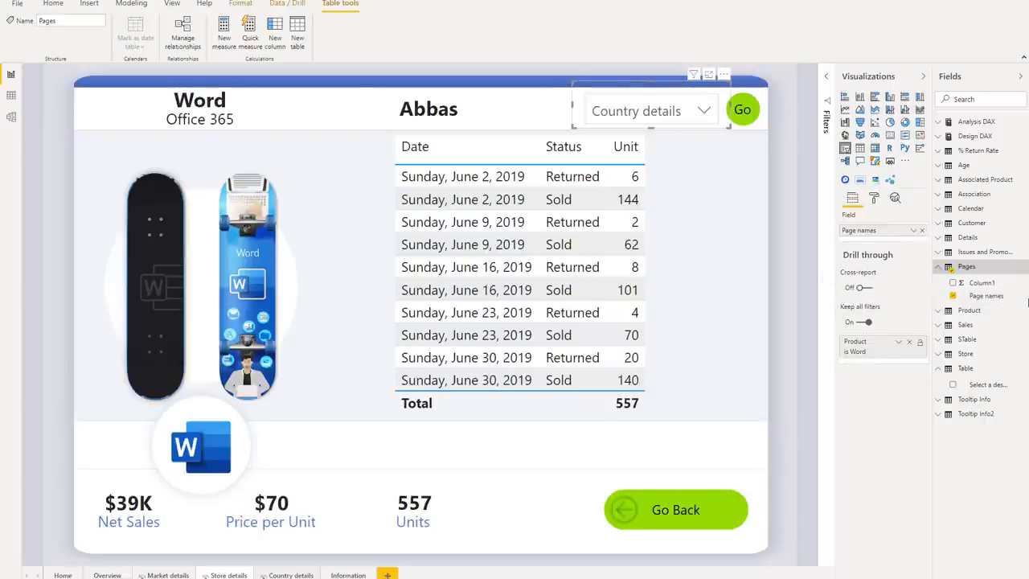
# Sort the Page names field by Column1 and check the order of the pages in the slicer.
pyautogui.click(977, 296)
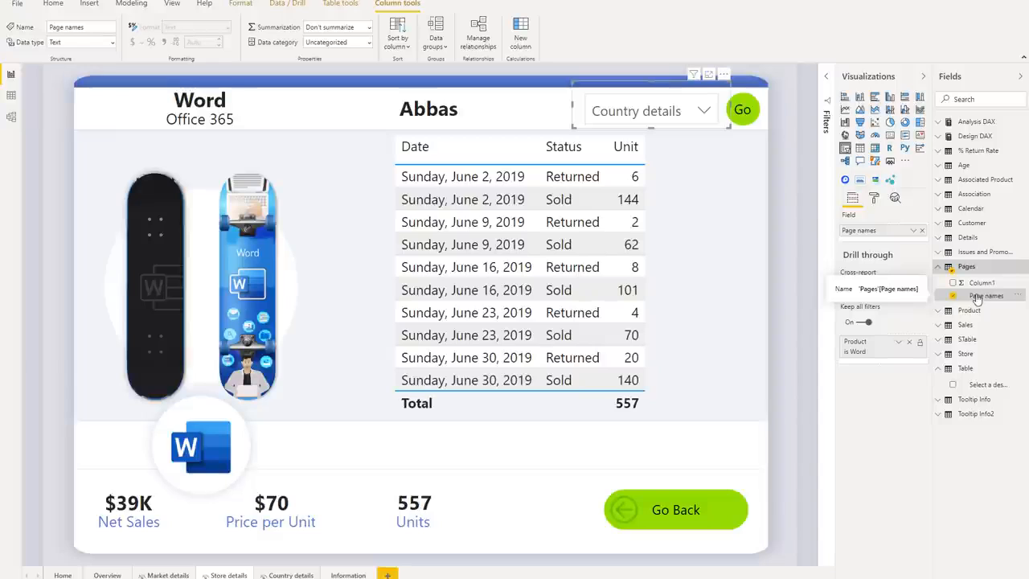
pyautogui.click(397, 45)
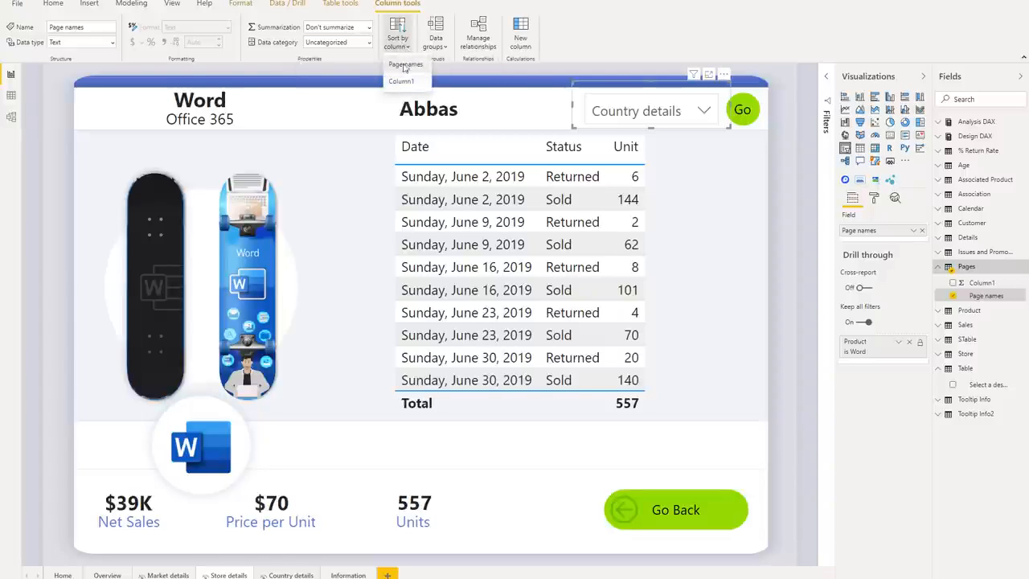
pyautogui.click(401, 82)
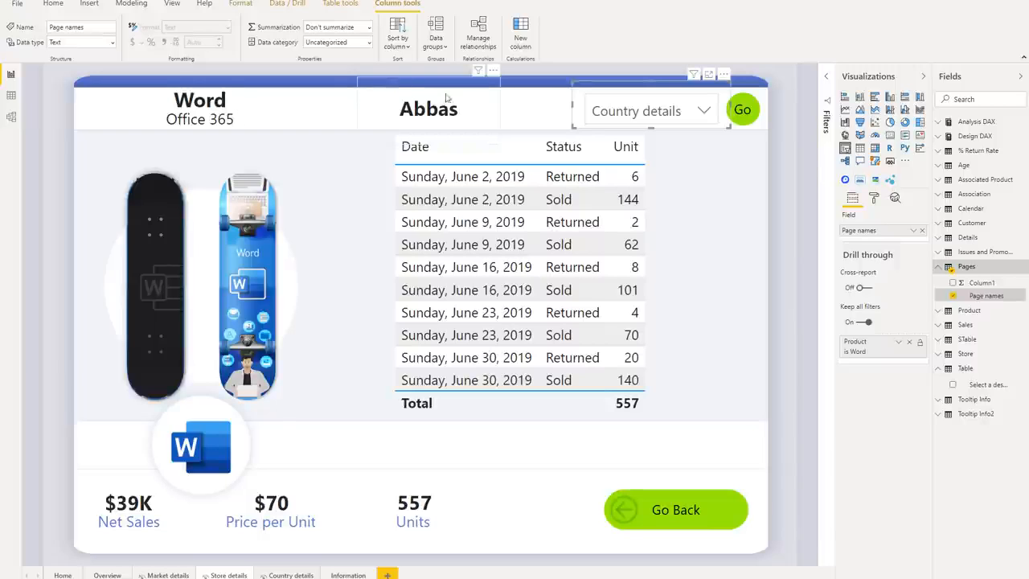
pyautogui.click(704, 112)
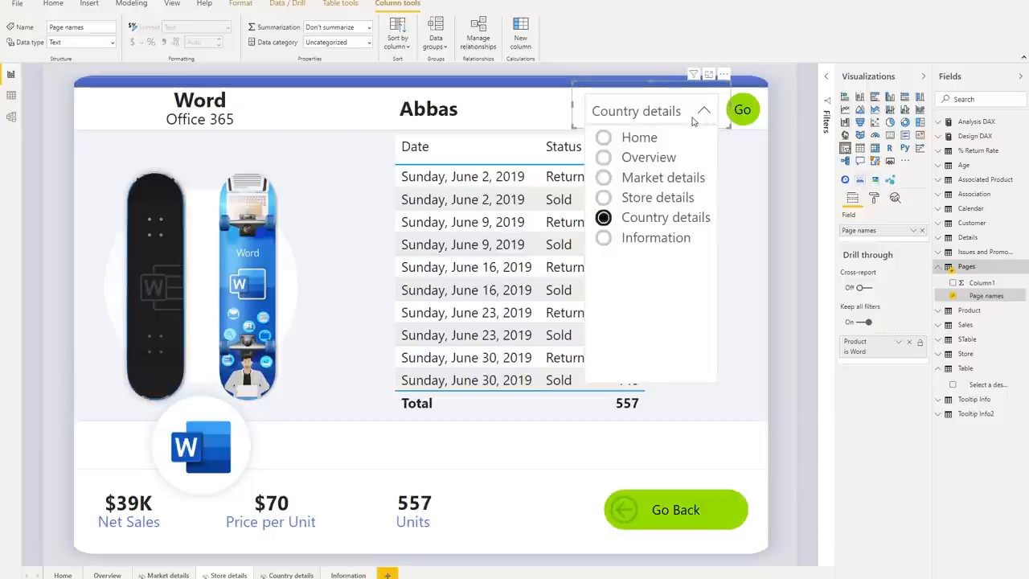
# Base the Go button's page navigation destination on the Page names field from the Pages table, with First as the summarization.
pyautogui.click(753, 124)
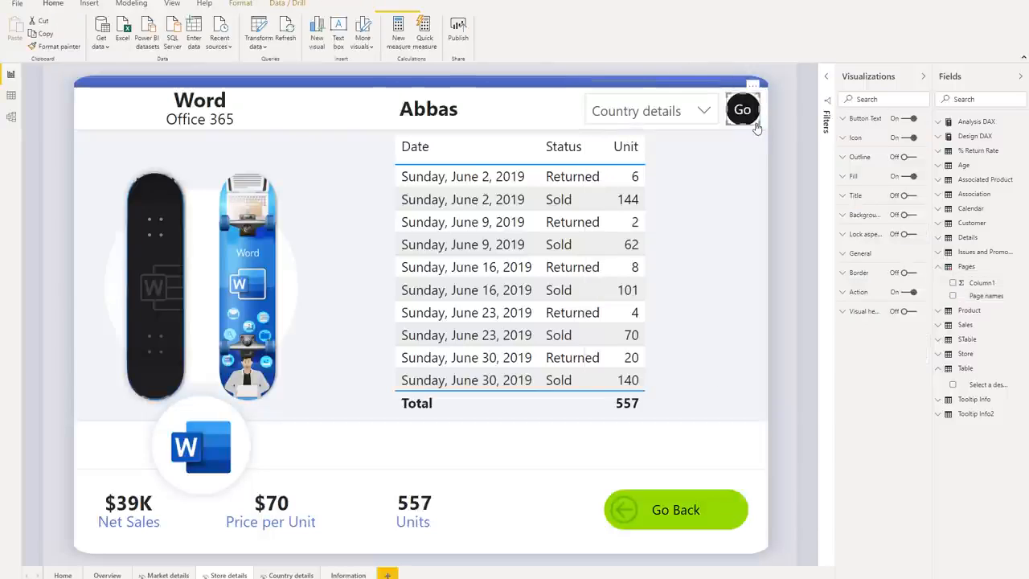
pyautogui.click(846, 296)
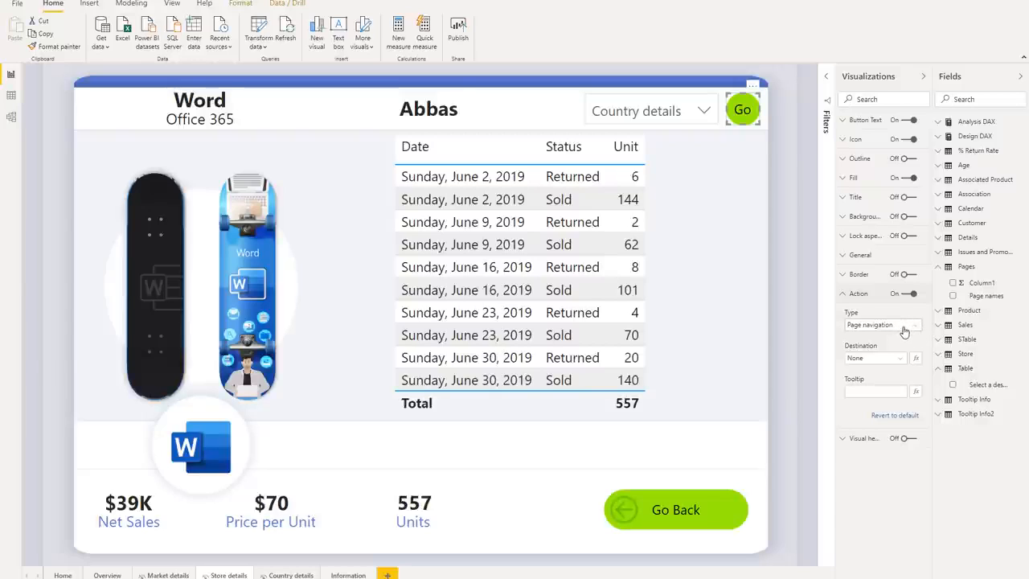
pyautogui.click(897, 361)
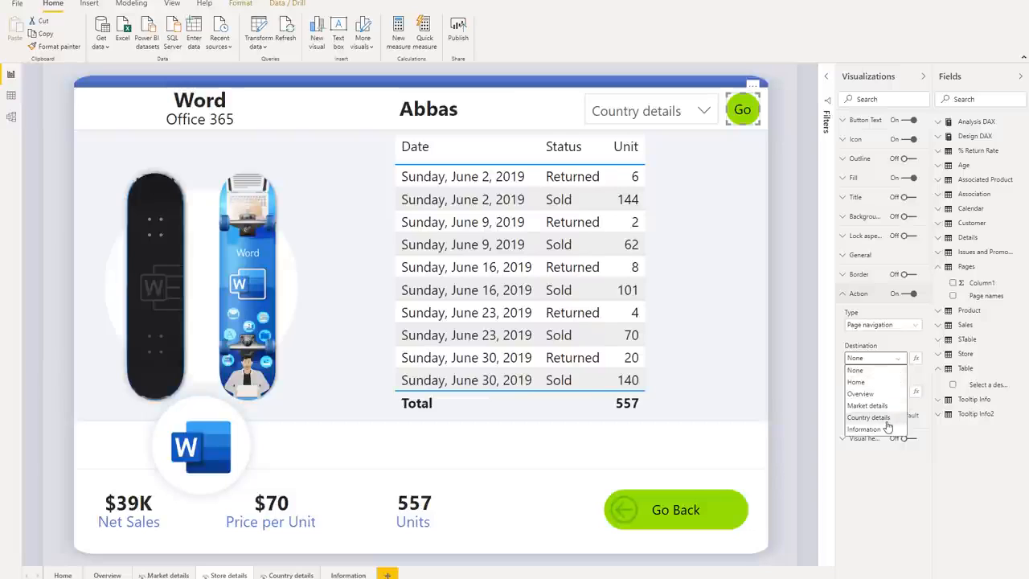
pyautogui.click(905, 370)
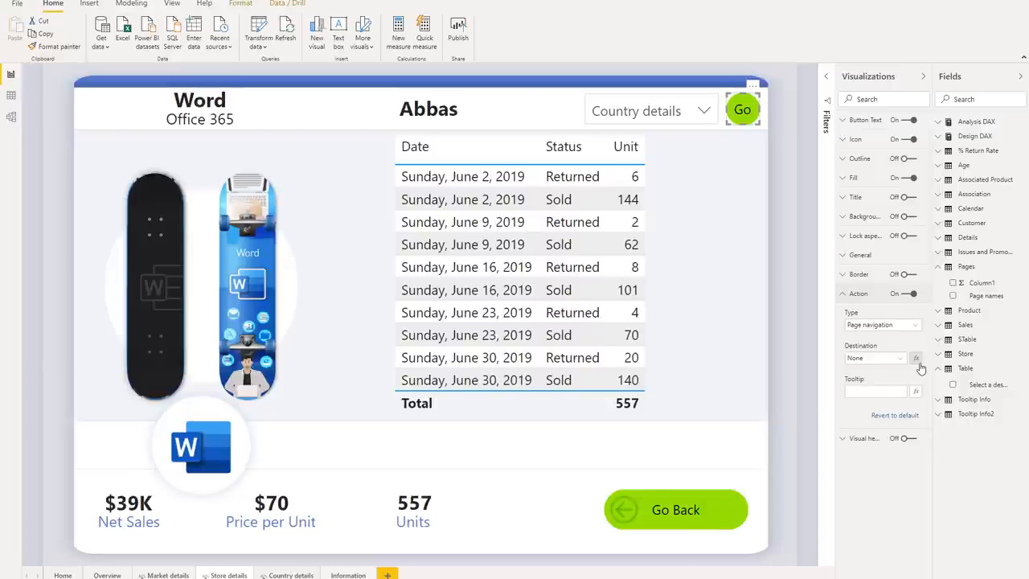
pyautogui.click(916, 359)
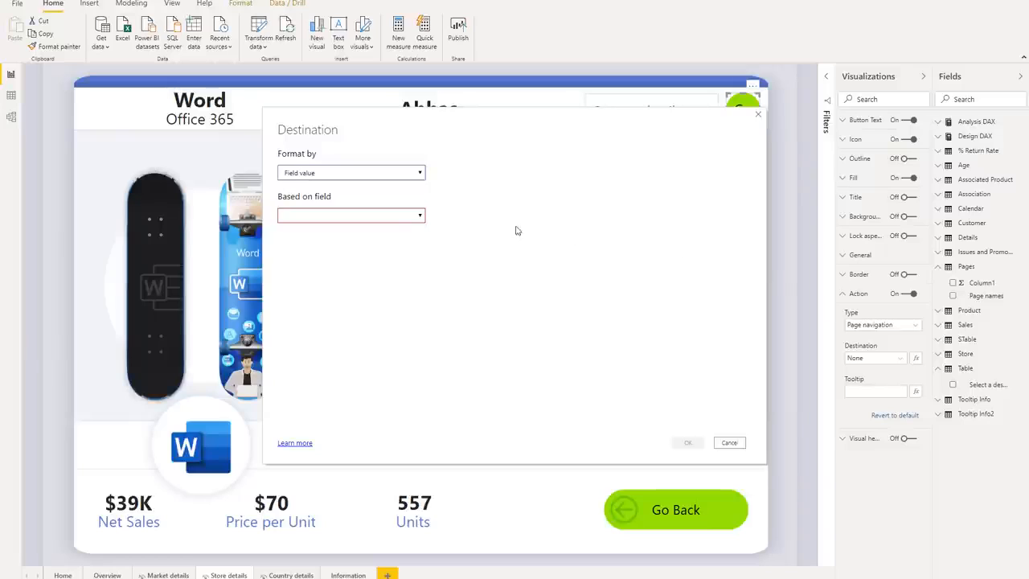
pyautogui.click(418, 217)
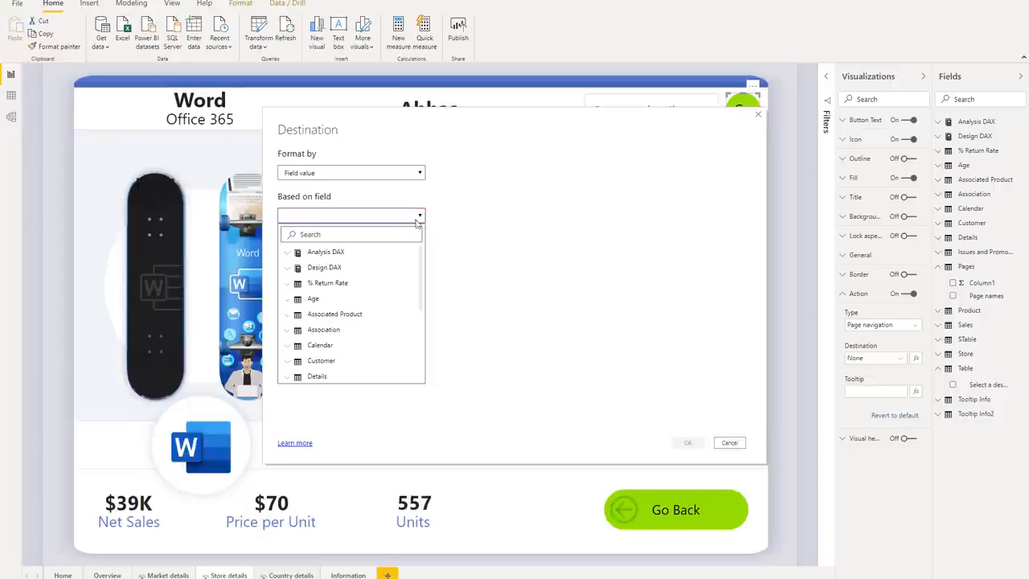
pyautogui.click(417, 239)
pyautogui.write('page')
pyautogui.click(362, 281)
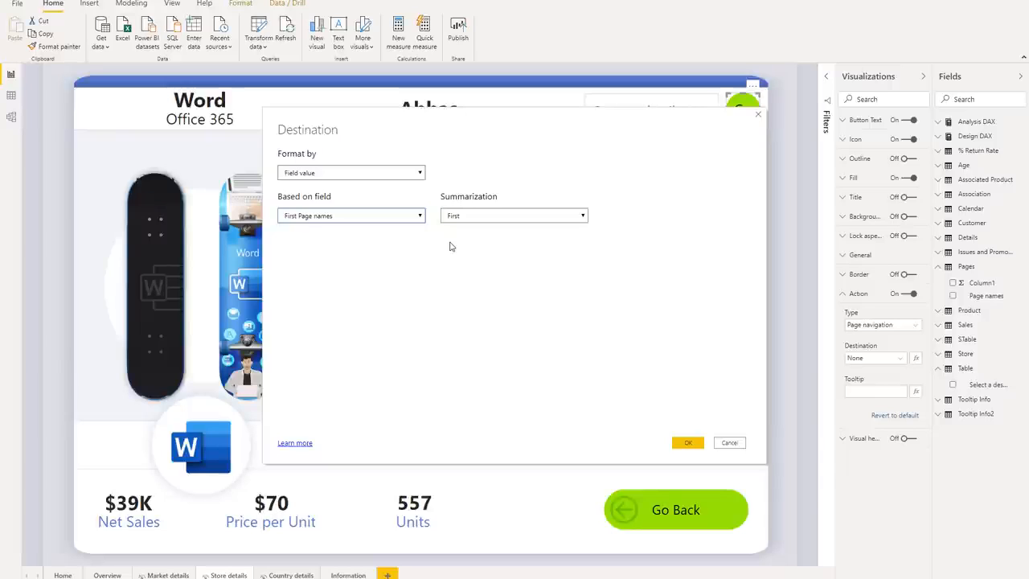
pyautogui.click(688, 442)
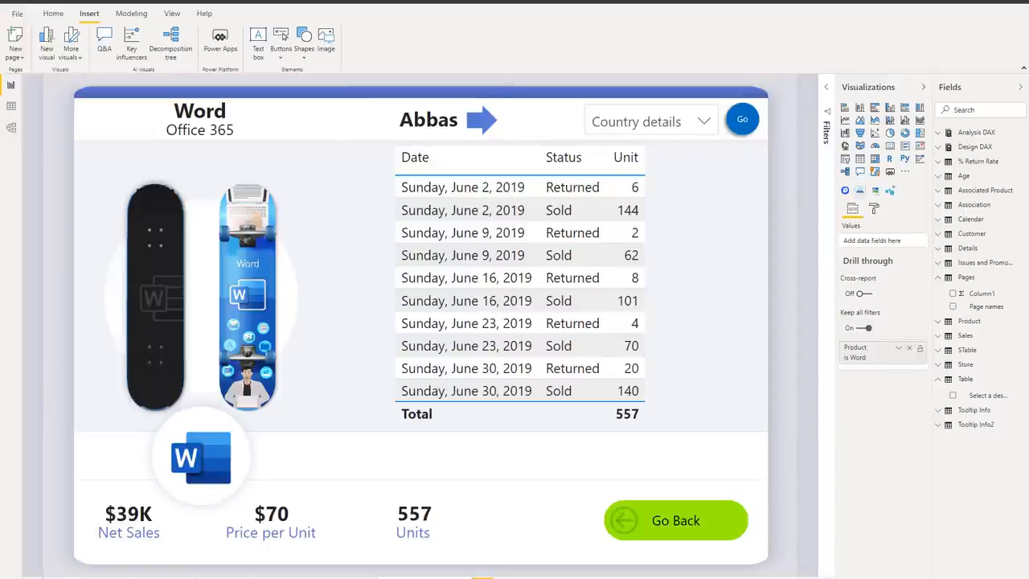
# Review the available shape types and examine the action settings of the blue arrow in the page header, ending on the Go image.
pyautogui.click(303, 56)
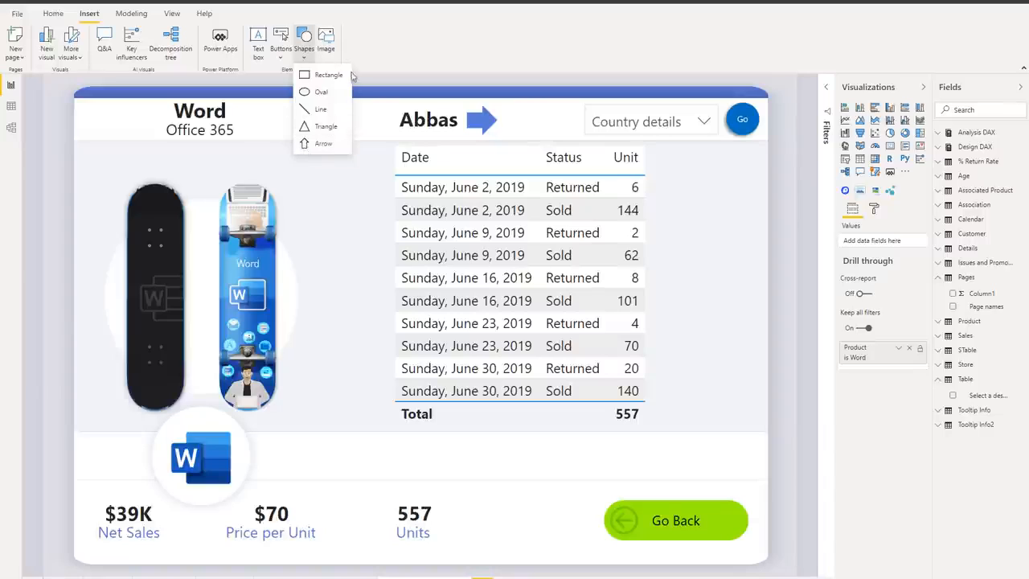
pyautogui.click(492, 123)
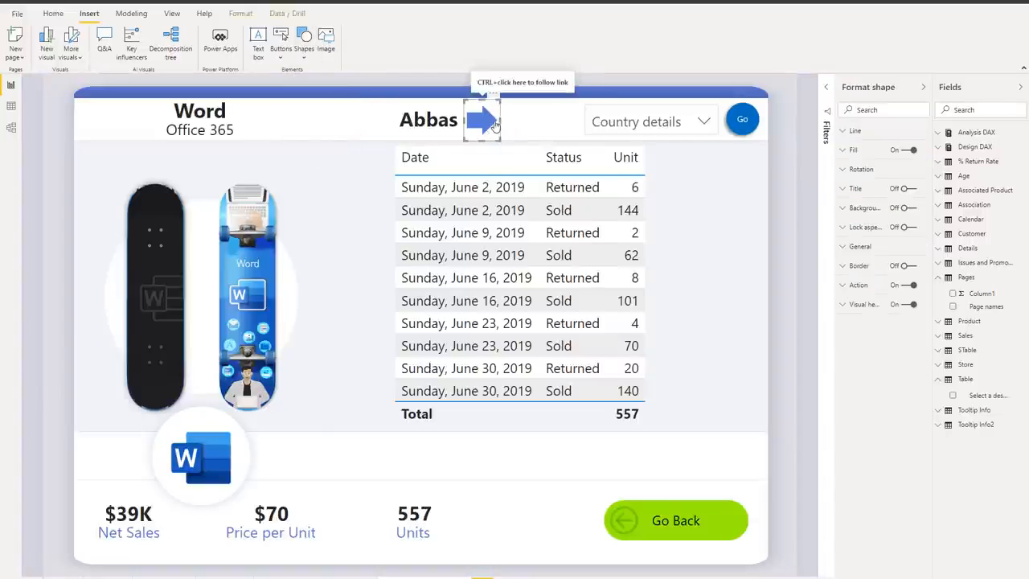
pyautogui.click(854, 289)
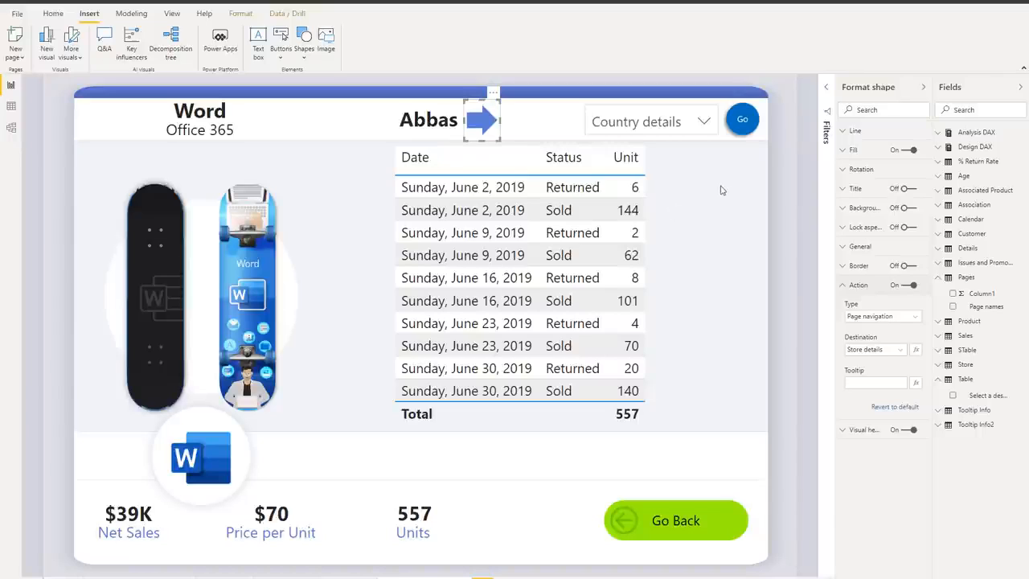
pyautogui.click(748, 131)
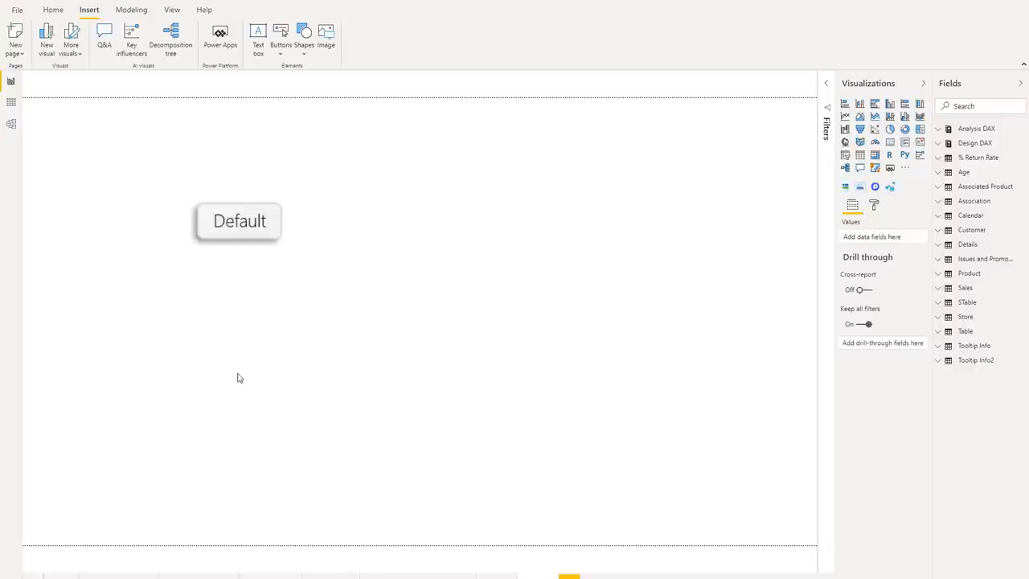
# Add Default.png as the fill image for the blank button's default state.
pyautogui.click(279, 219)
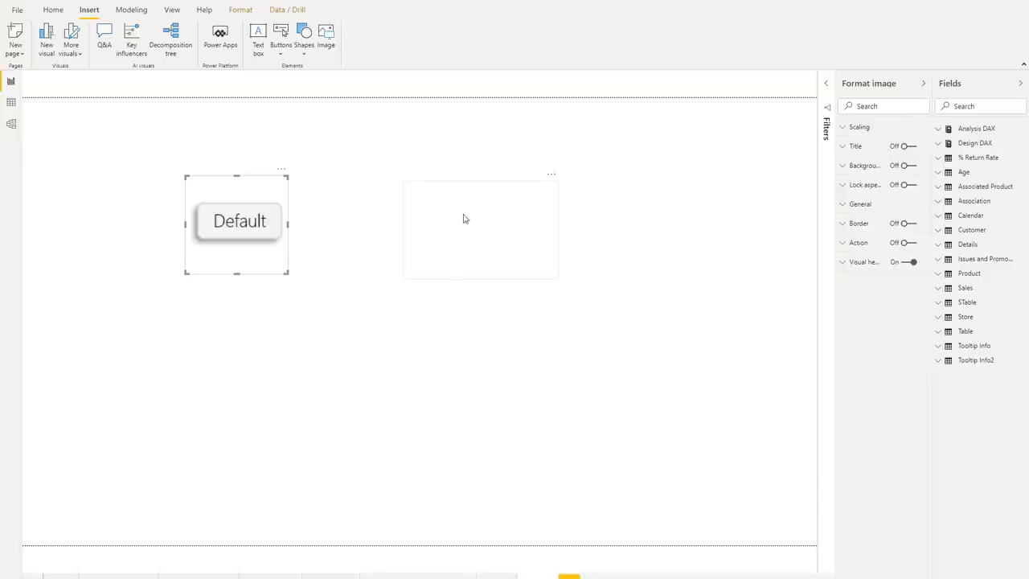
pyautogui.click(463, 211)
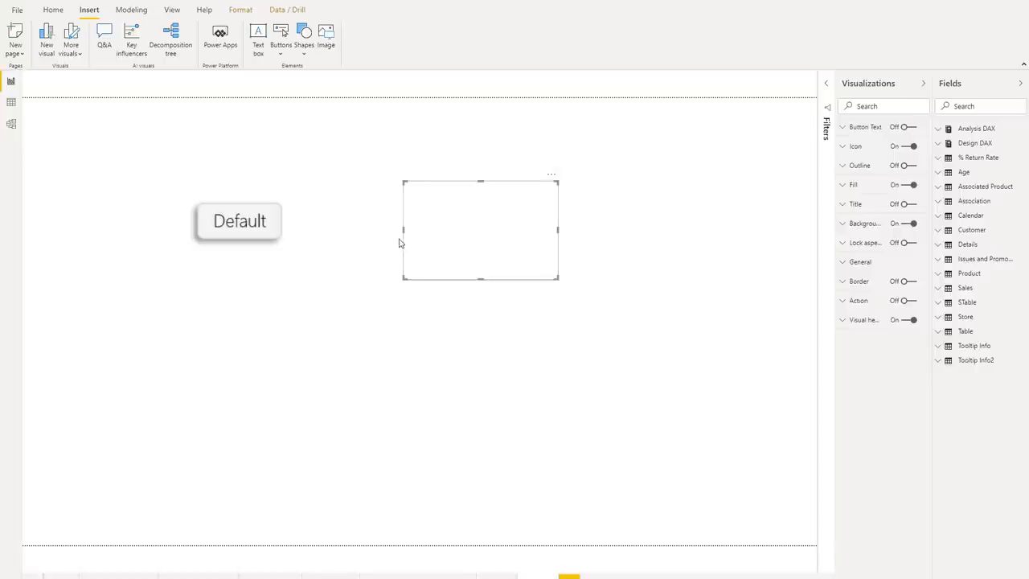
pyautogui.click(846, 192)
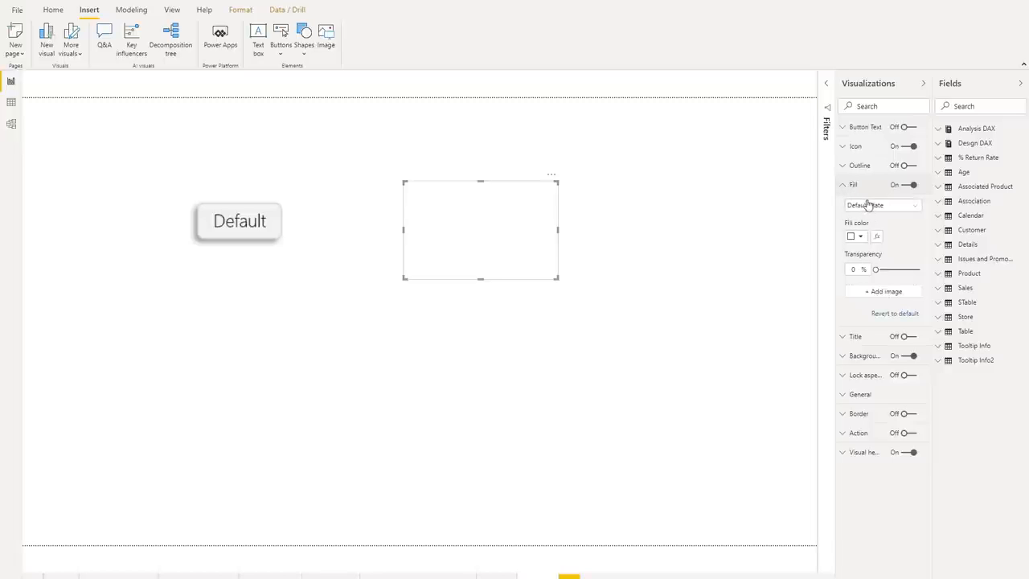
pyautogui.click(879, 294)
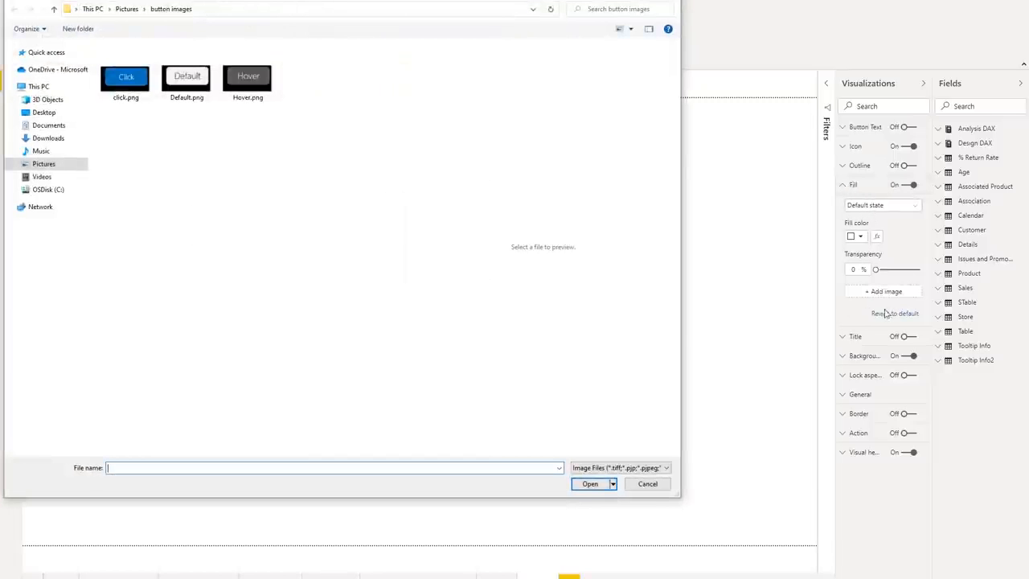
pyautogui.click(187, 81)
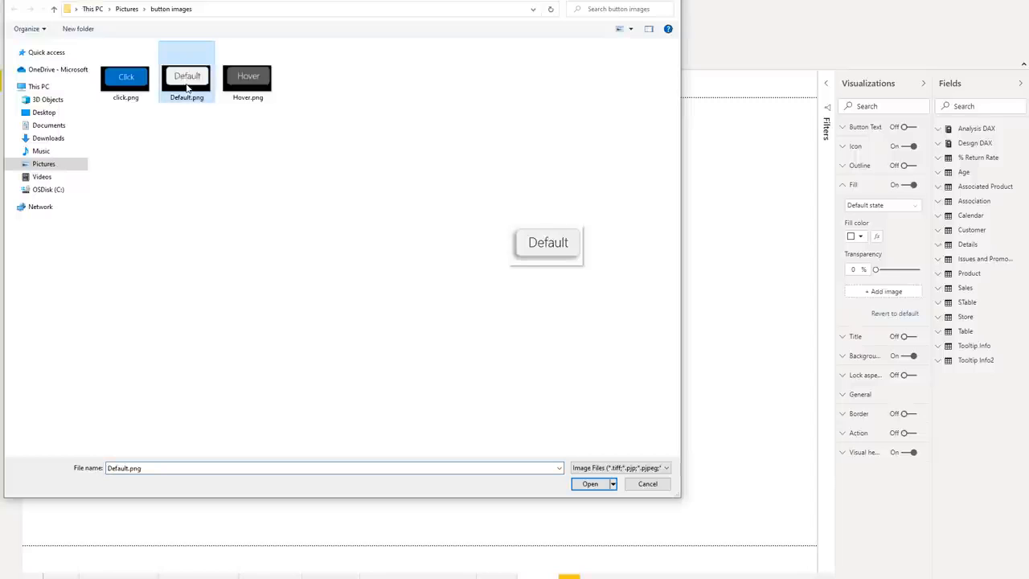
pyautogui.click(590, 486)
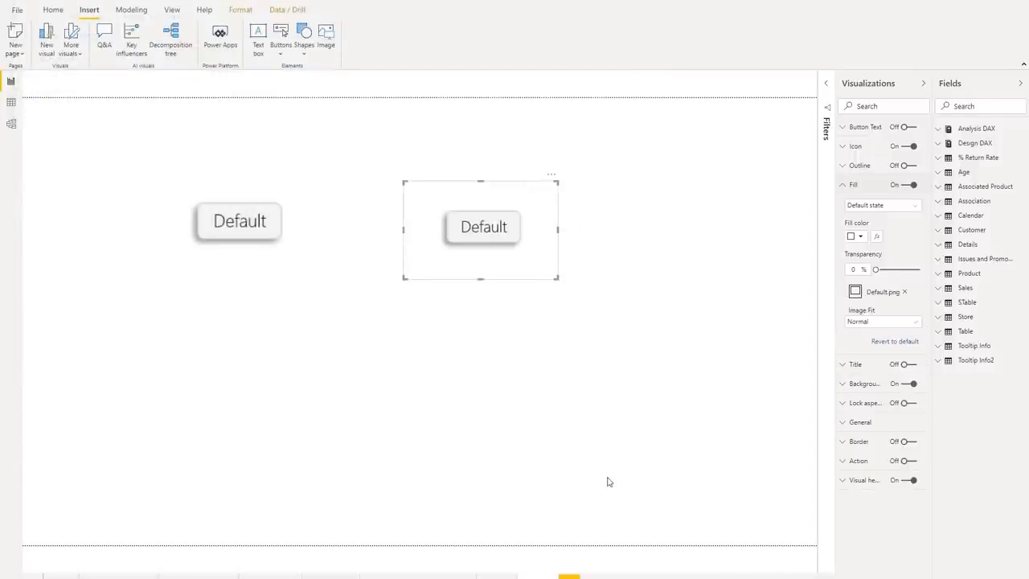
# Replace the button's On hover fill image with Hover.png.
pyautogui.click(891, 207)
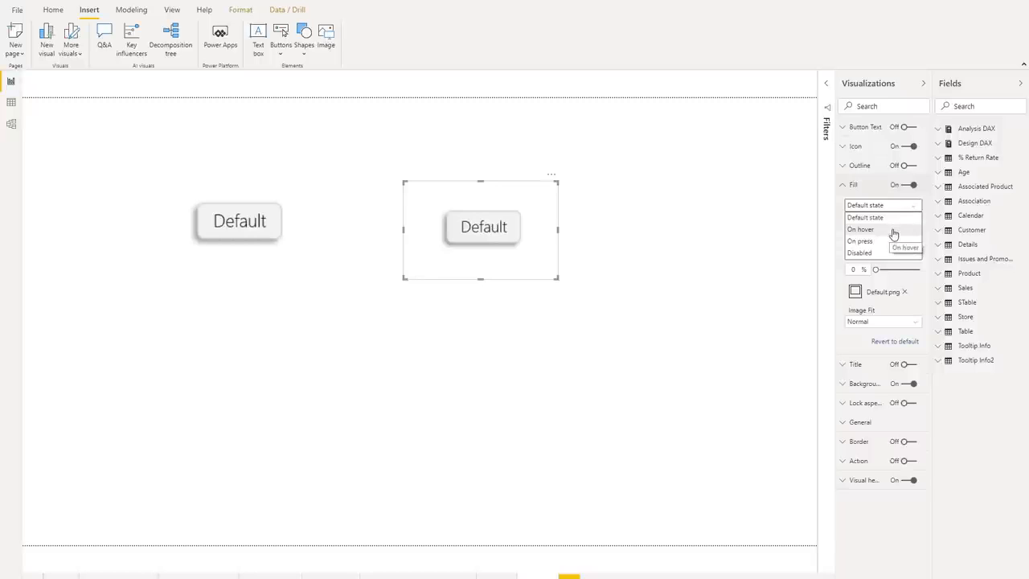
pyautogui.click(890, 232)
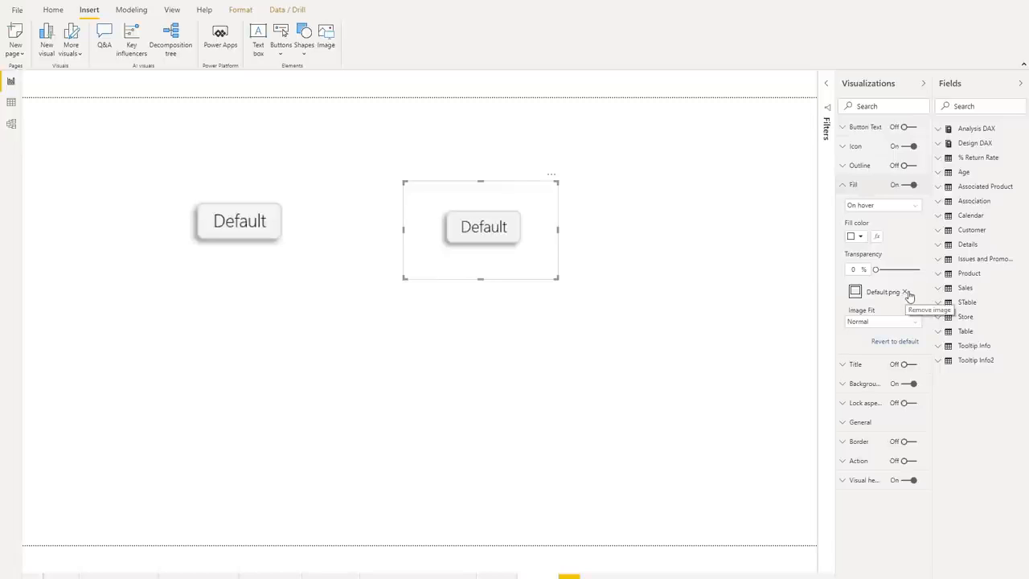
pyautogui.click(906, 293)
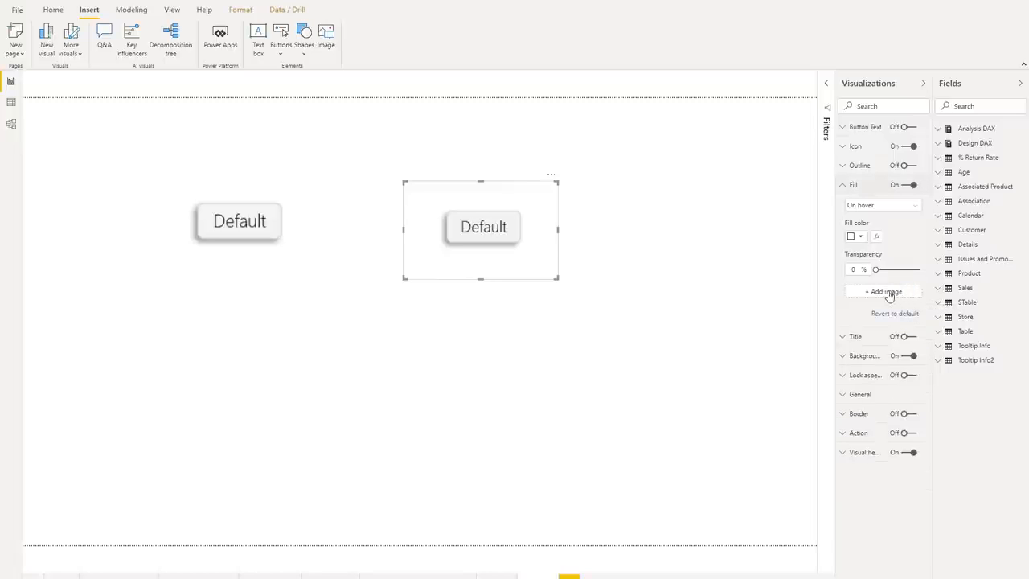
pyautogui.click(889, 292)
pyautogui.click(248, 90)
pyautogui.click(596, 487)
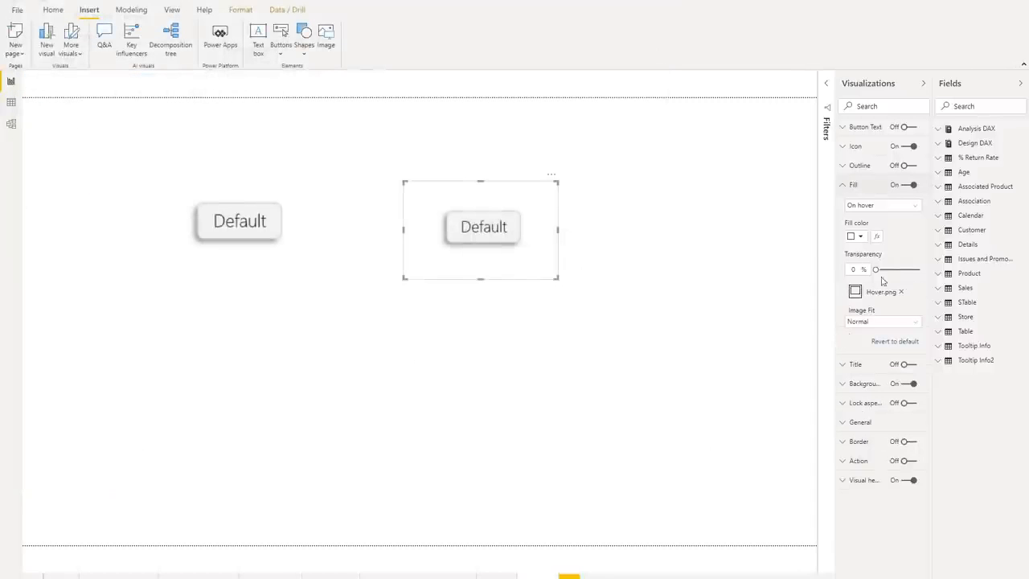
# Replace the button's On press fill image with click.png and test the hover and press states on the canvas.
pyautogui.click(884, 206)
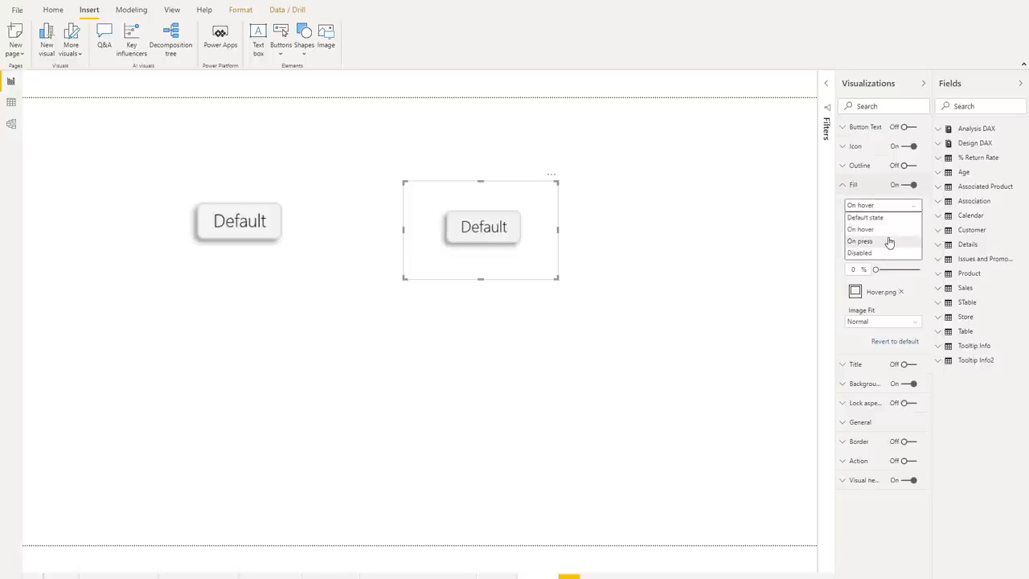
pyautogui.click(889, 242)
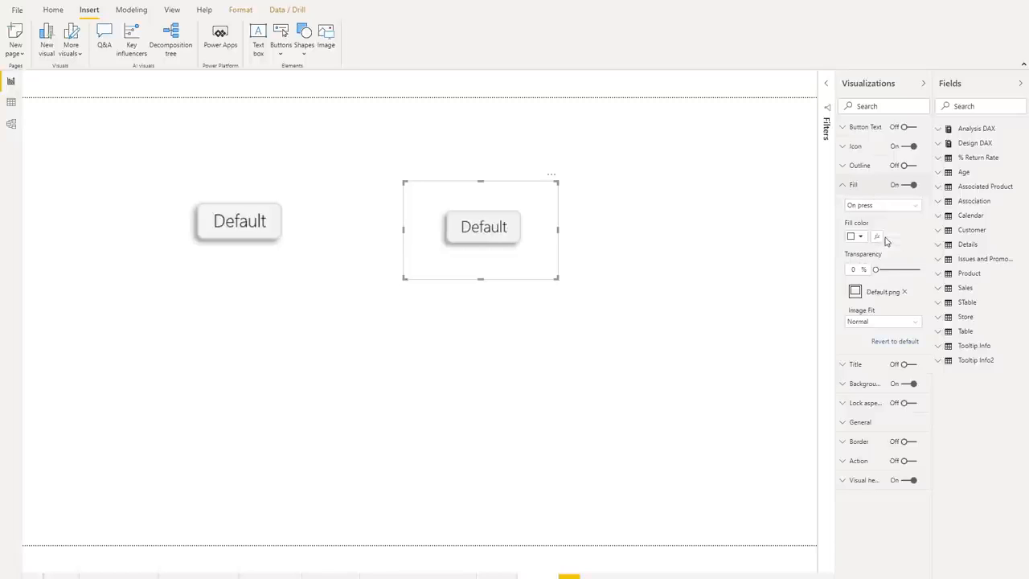
pyautogui.click(905, 293)
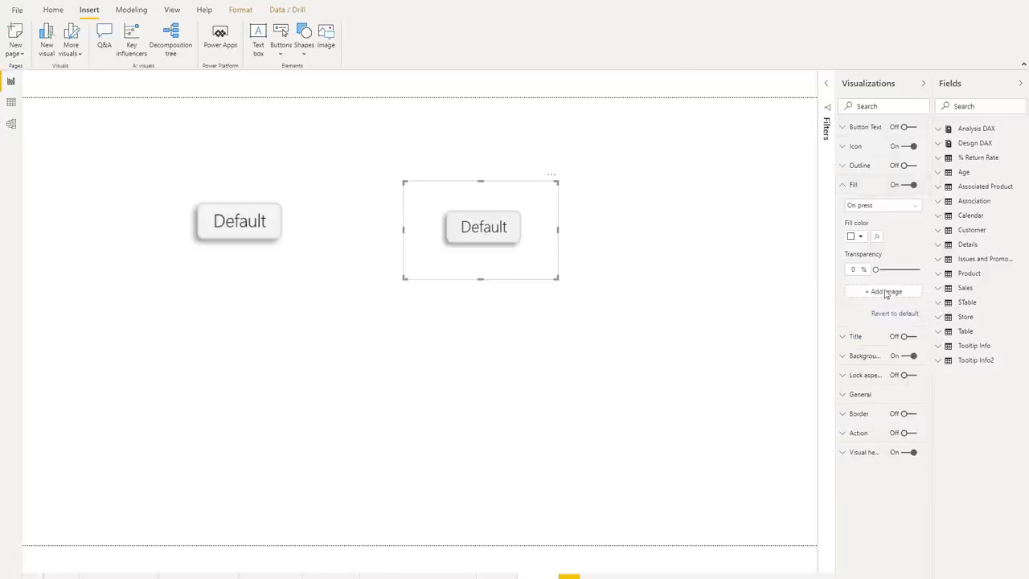
pyautogui.click(883, 292)
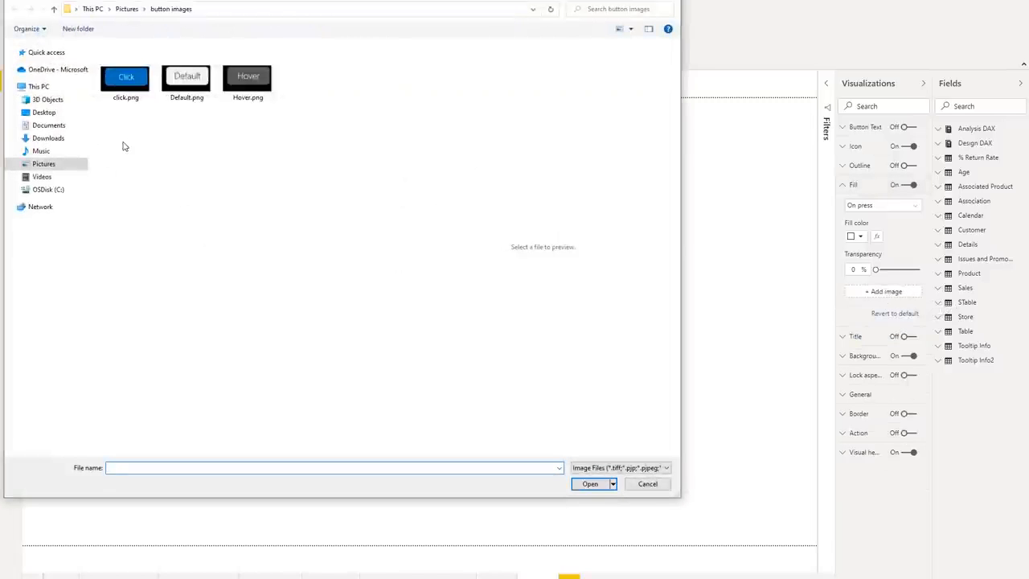
pyautogui.click(125, 92)
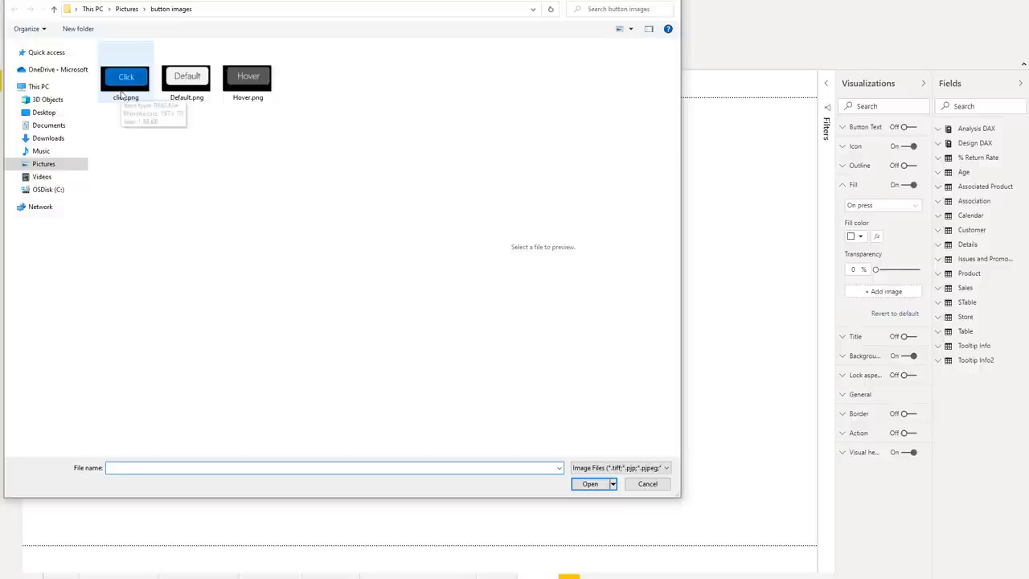
pyautogui.click(596, 486)
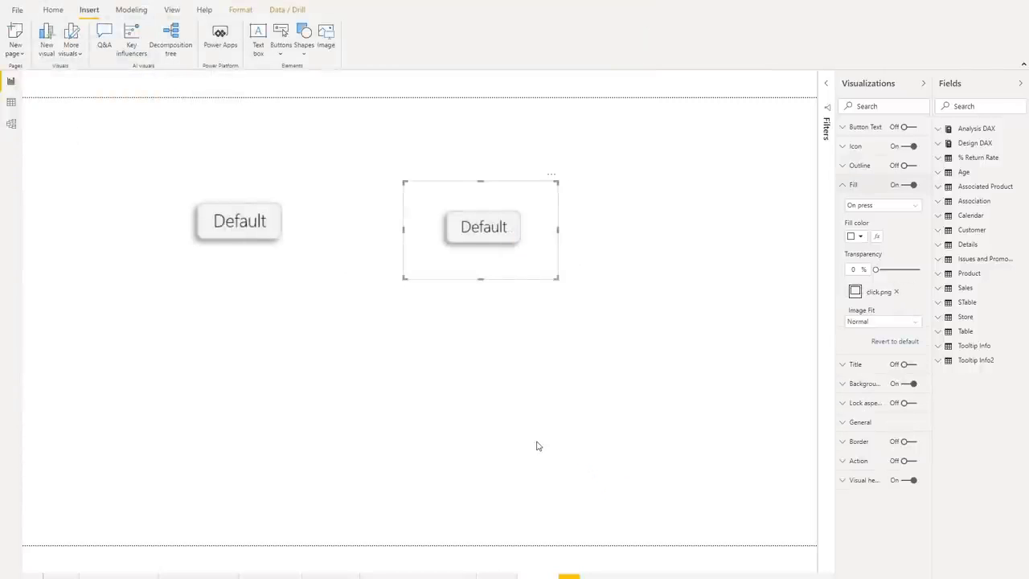
pyautogui.click(554, 368)
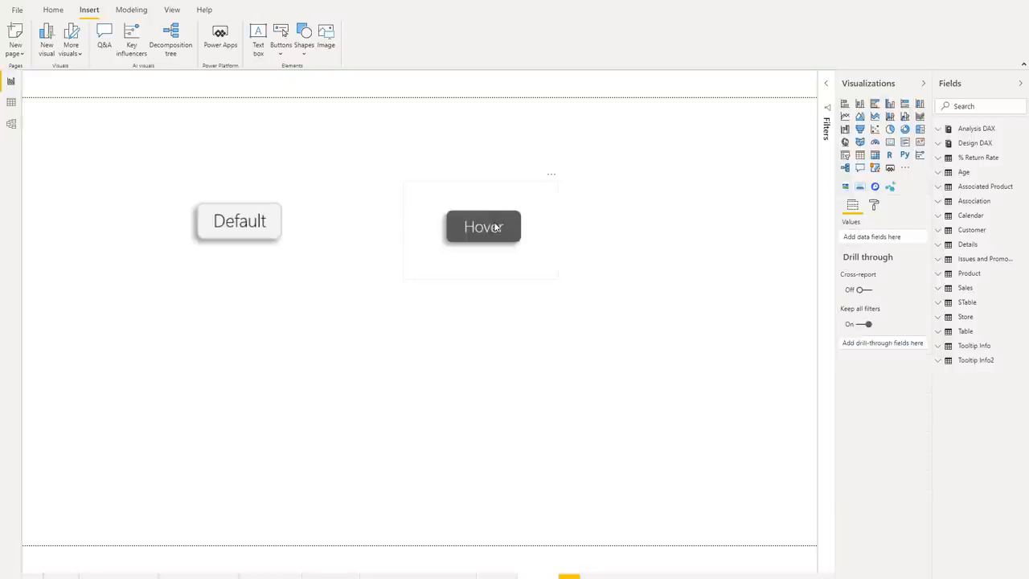
pyautogui.click(504, 227)
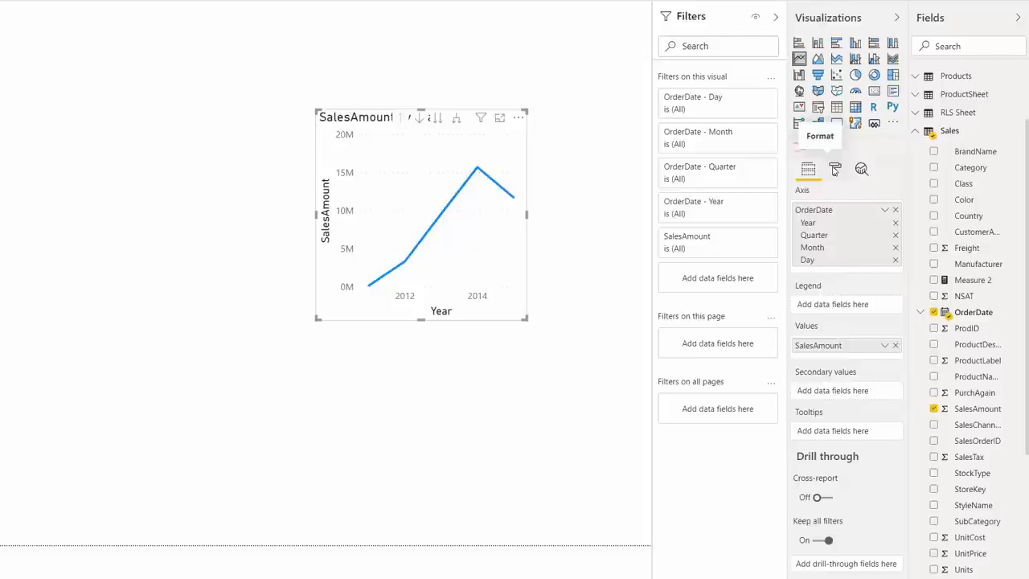
# Turn on the shadow for the SalesAmount line chart and show its shadow settings.
pyautogui.click(835, 169)
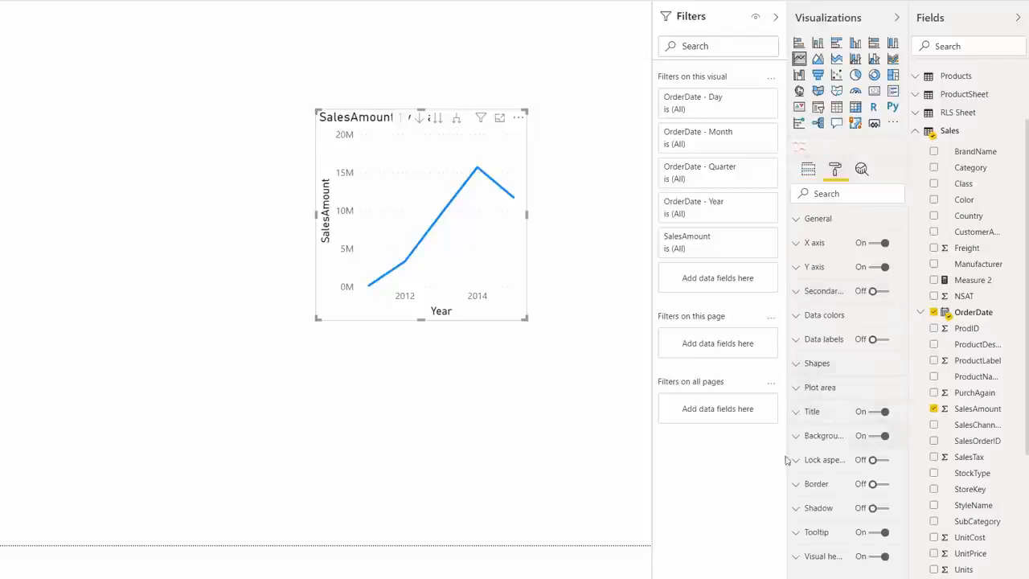
pyautogui.click(873, 508)
pyautogui.click(811, 507)
pyautogui.scroll(-2, 838, 434)
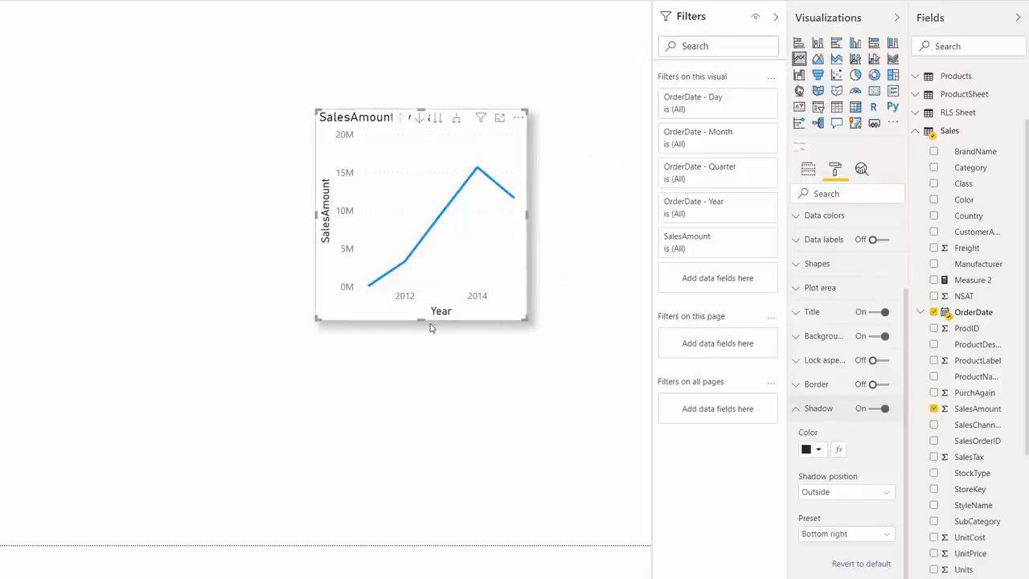
# Set the line chart's shadow preset to Custom and increase the shadow size to 14 px.
pyautogui.click(840, 535)
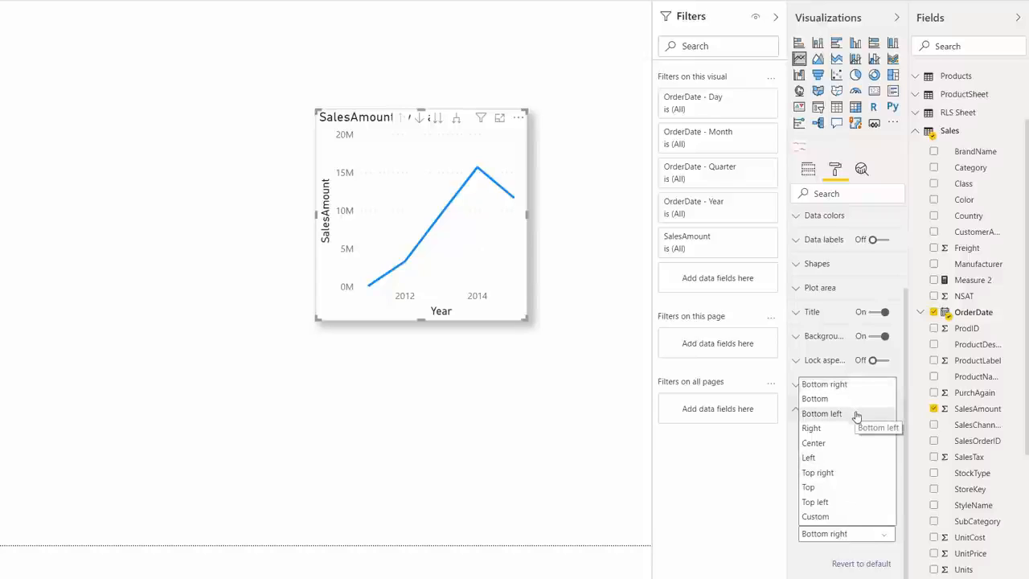
pyautogui.click(856, 519)
pyautogui.scroll(-3, 852, 526)
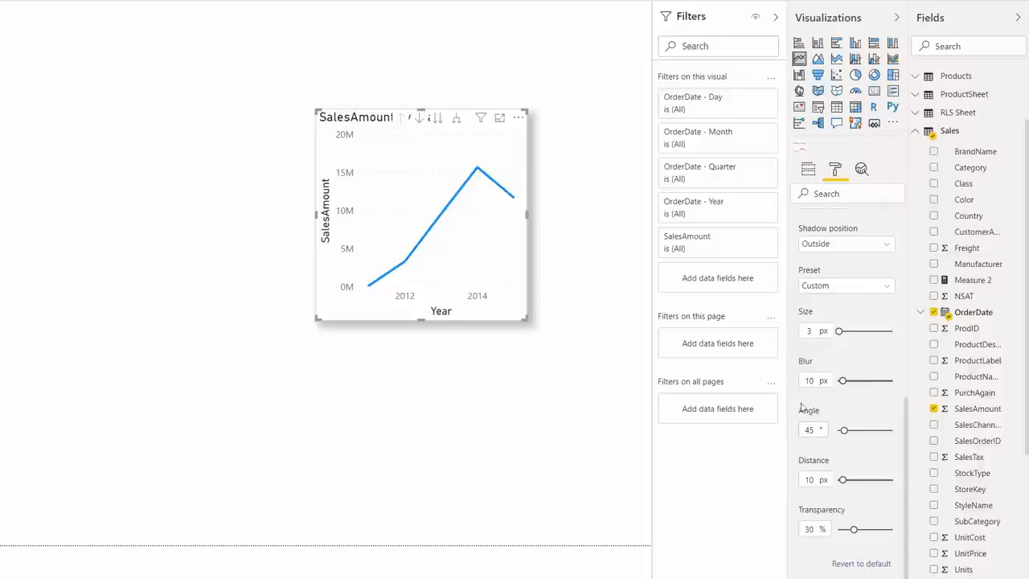
pyautogui.moveTo(839, 331); pyautogui.dragTo(844, 331)
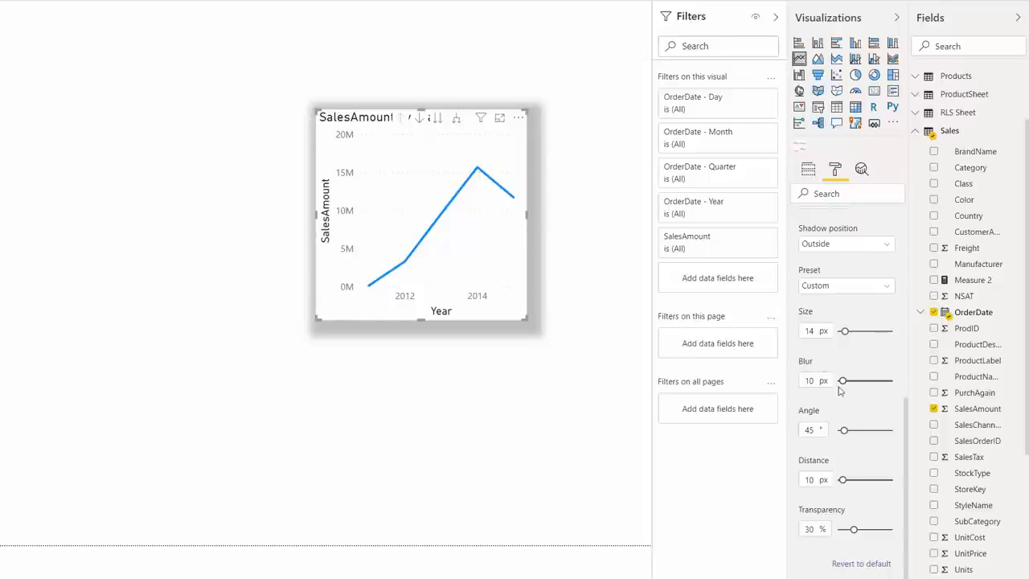
# Set the line chart's shadow blur to 19 px.
pyautogui.moveTo(842, 380); pyautogui.dragTo(869, 383)
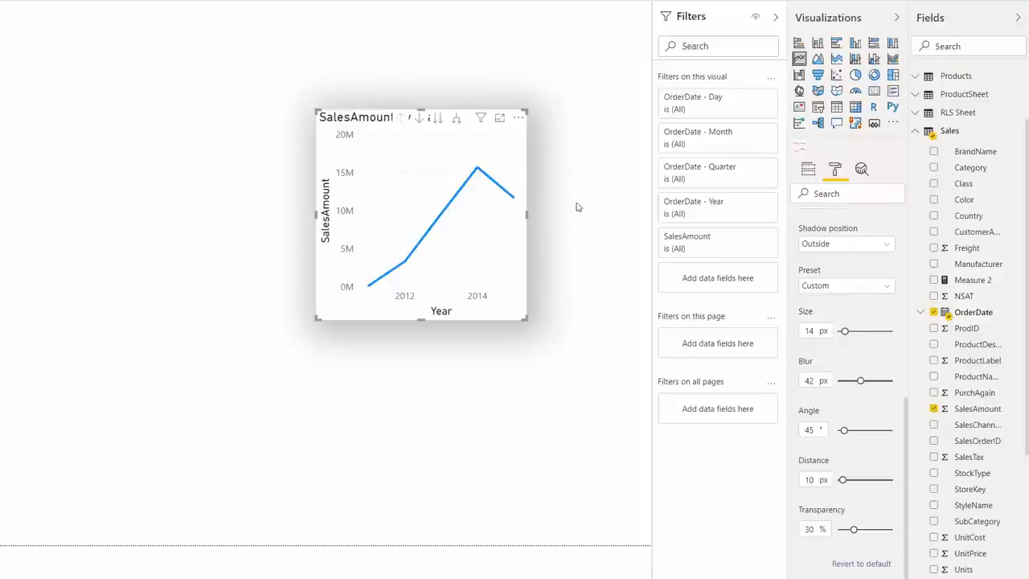
pyautogui.moveTo(851, 387); pyautogui.dragTo(847, 380)
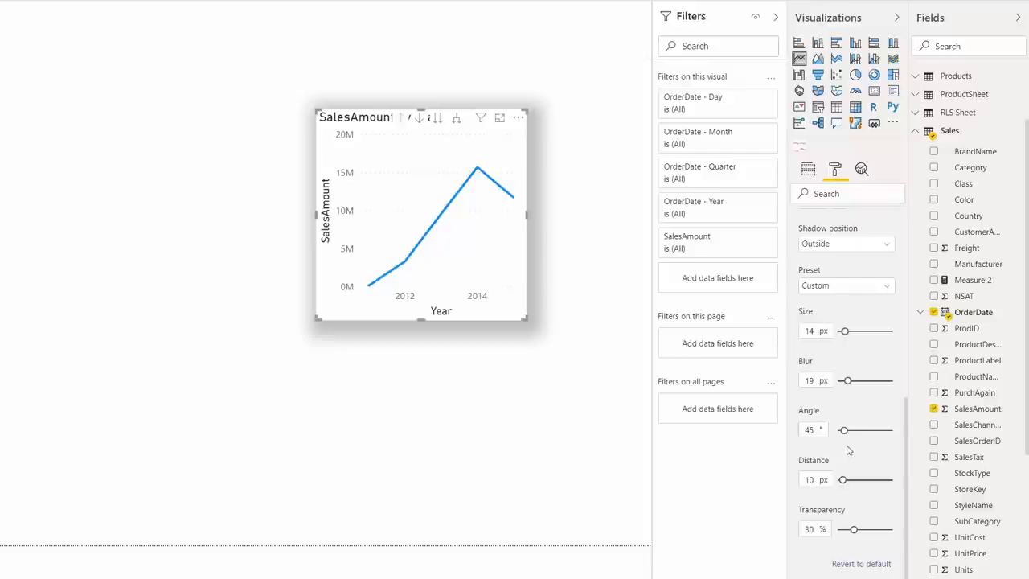
# Set the line chart's shadow angle to 104° and increase the shadow distance.
pyautogui.moveTo(845, 430); pyautogui.dragTo(579, 401)
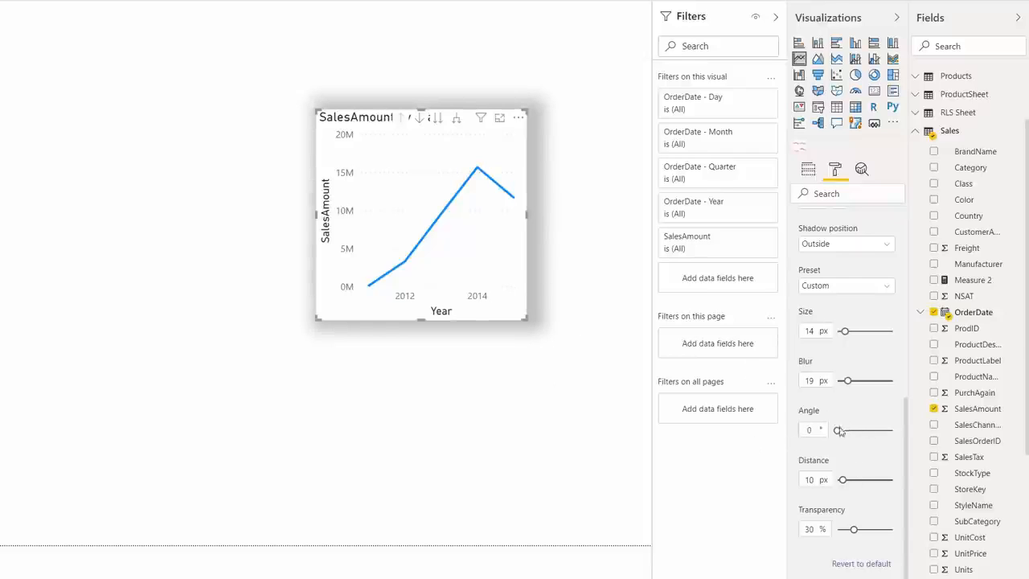
pyautogui.moveTo(838, 430); pyautogui.dragTo(937, 438)
pyautogui.click(865, 432)
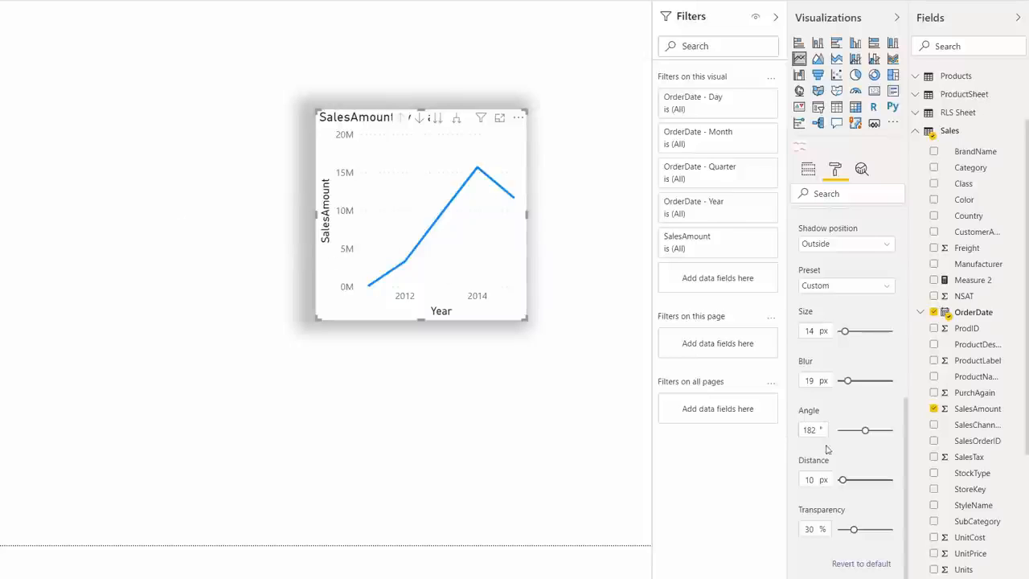
pyautogui.moveTo(858, 434); pyautogui.dragTo(852, 431)
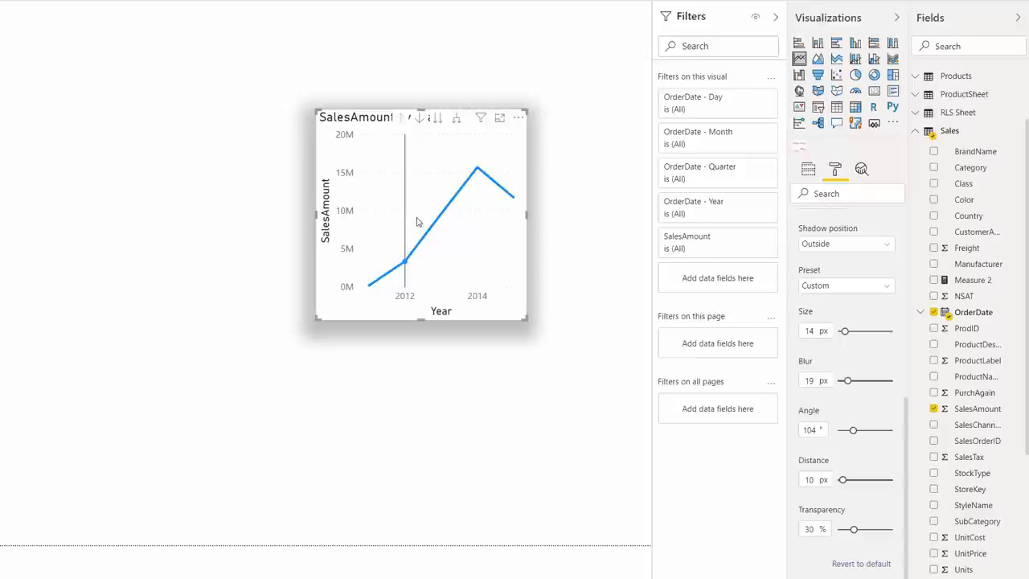
pyautogui.moveTo(434, 217)
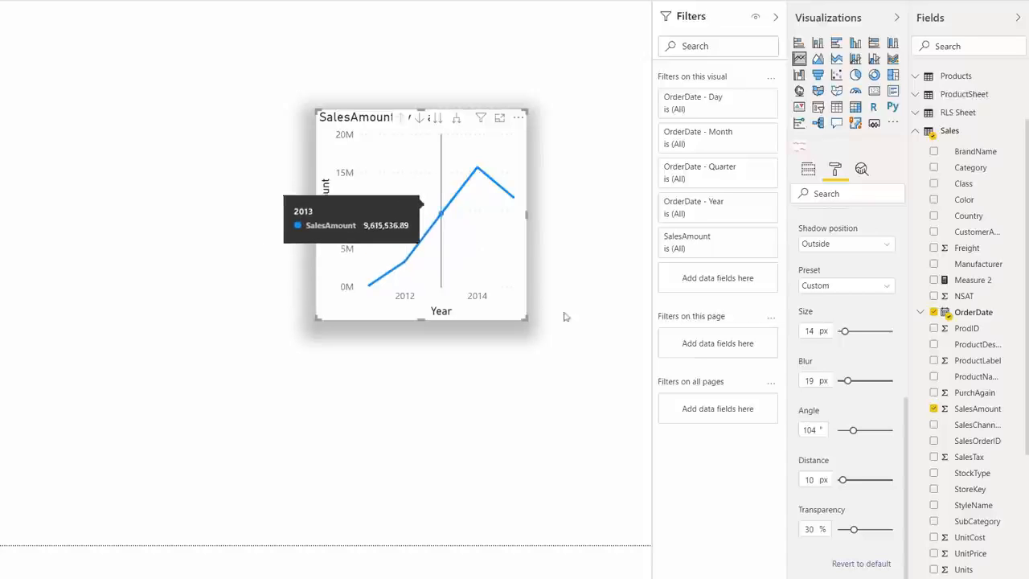
pyautogui.moveTo(843, 479); pyautogui.dragTo(883, 479)
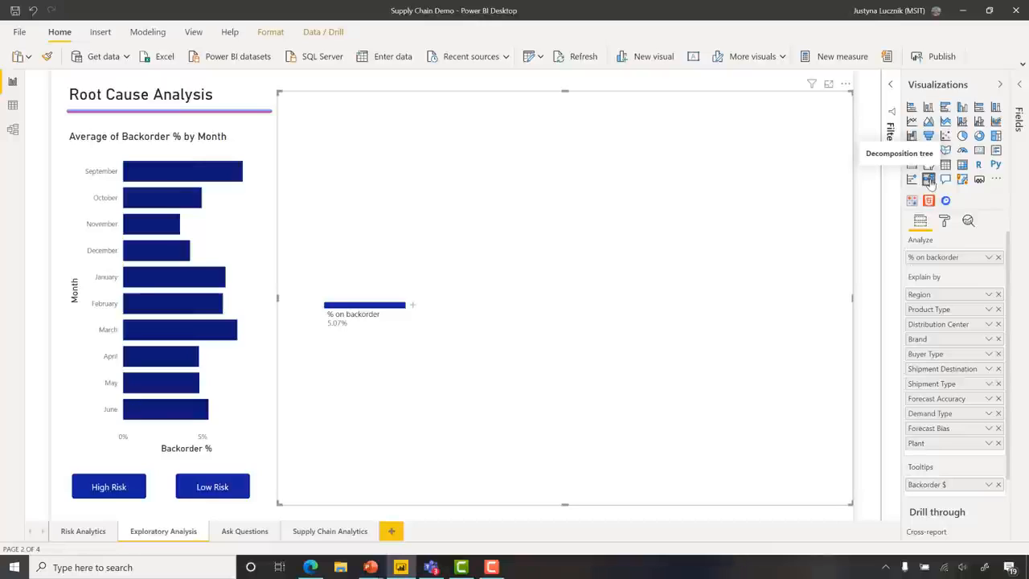
# Expand the % on backorder root node of the decomposition tree by Demand Type.
pyautogui.click(411, 305)
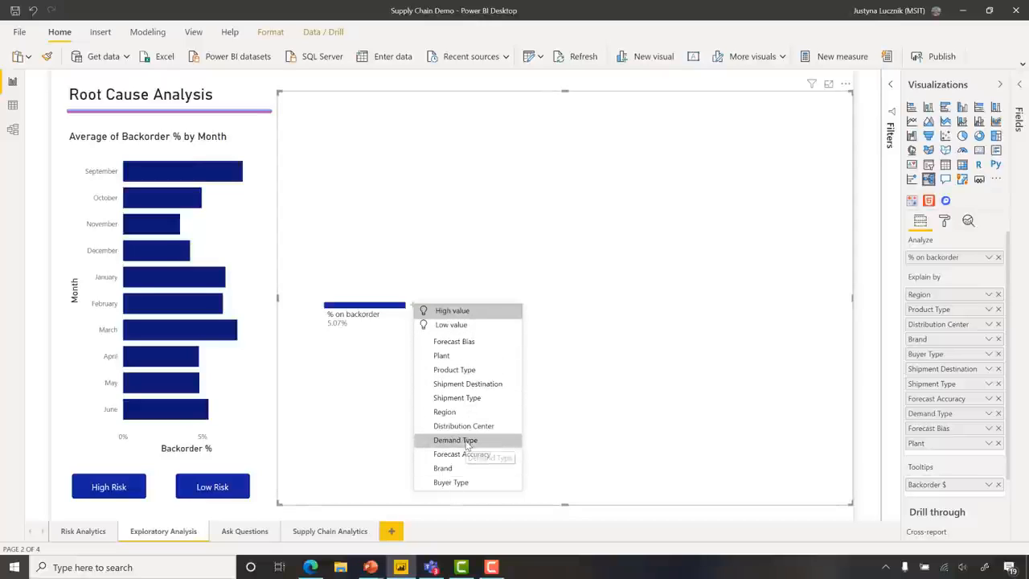
pyautogui.click(455, 439)
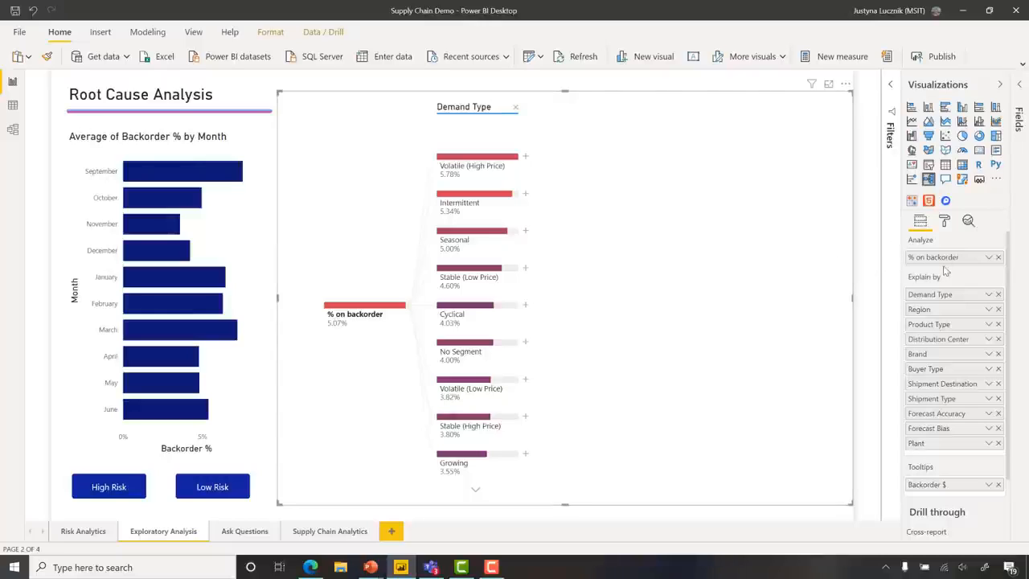
# Examine the advanced data bar color settings for % on backorder in the tree's conditional formatting and close them without changes.
pyautogui.click(946, 222)
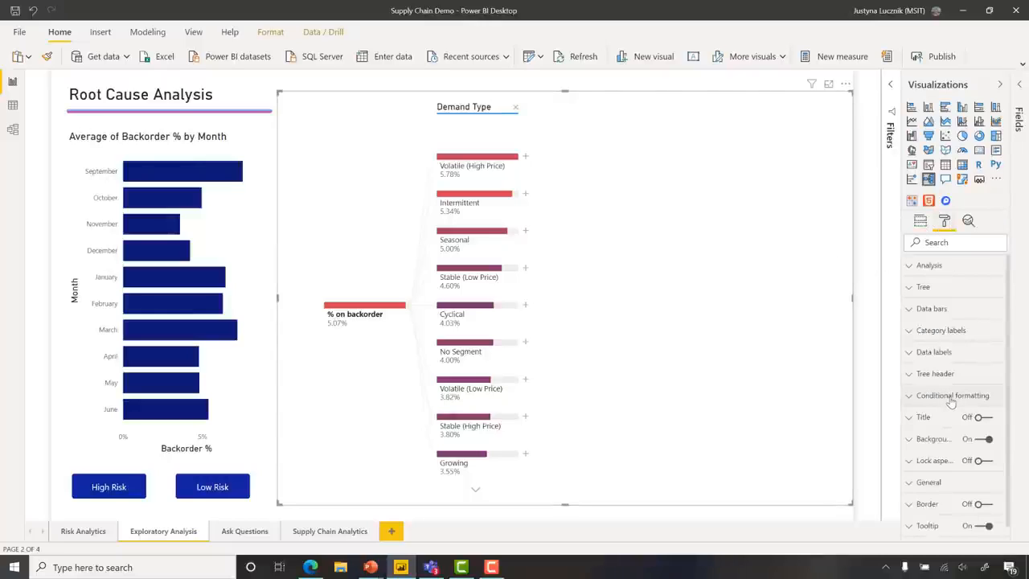
pyautogui.click(948, 398)
pyautogui.click(967, 478)
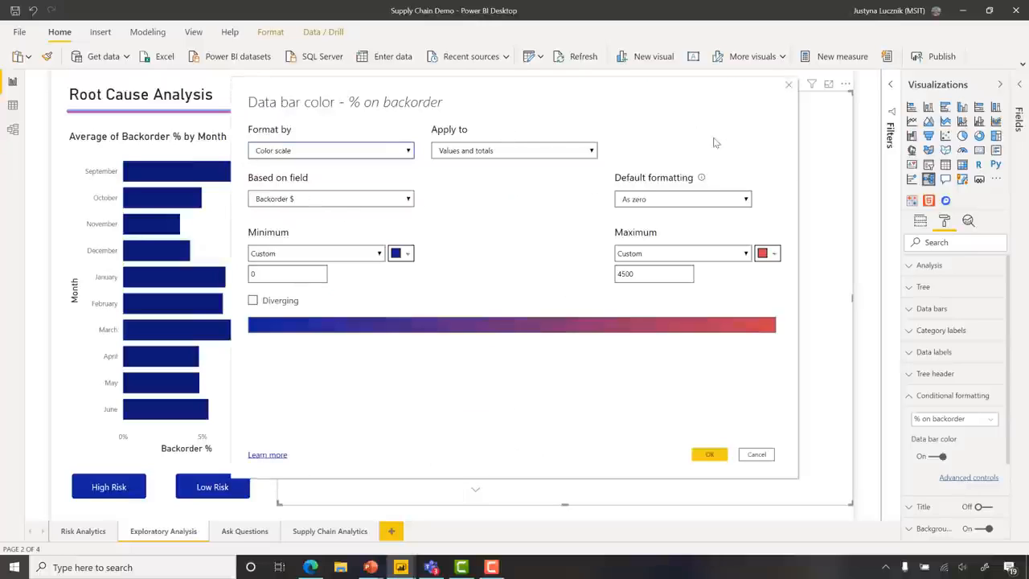
pyautogui.click(789, 85)
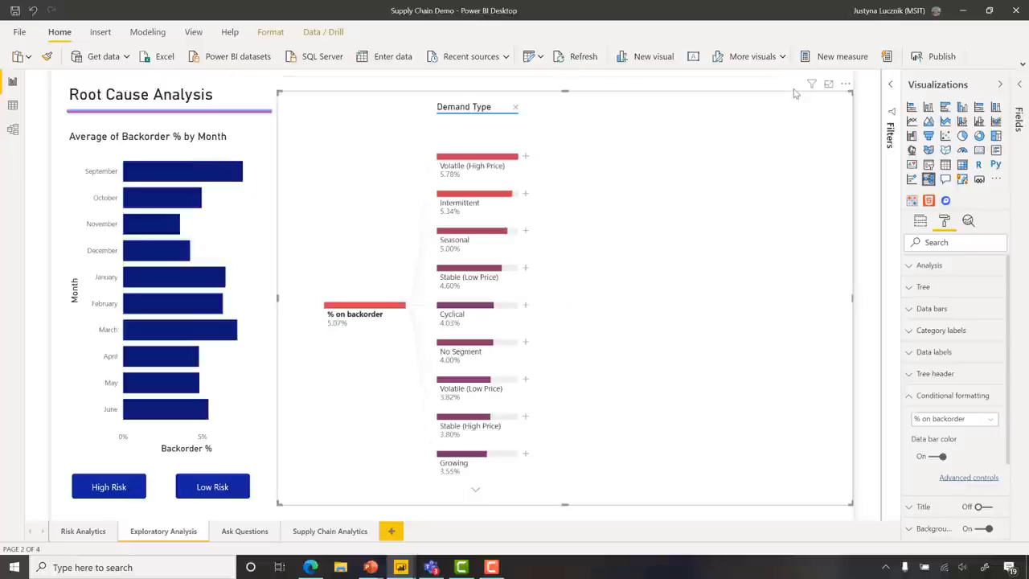
# Expand the Intermittent node by Forecast Bias, and the Accurate (5% to -5%) and Patient Monitoring nodes by High value.
pyautogui.click(525, 195)
pyautogui.click(579, 230)
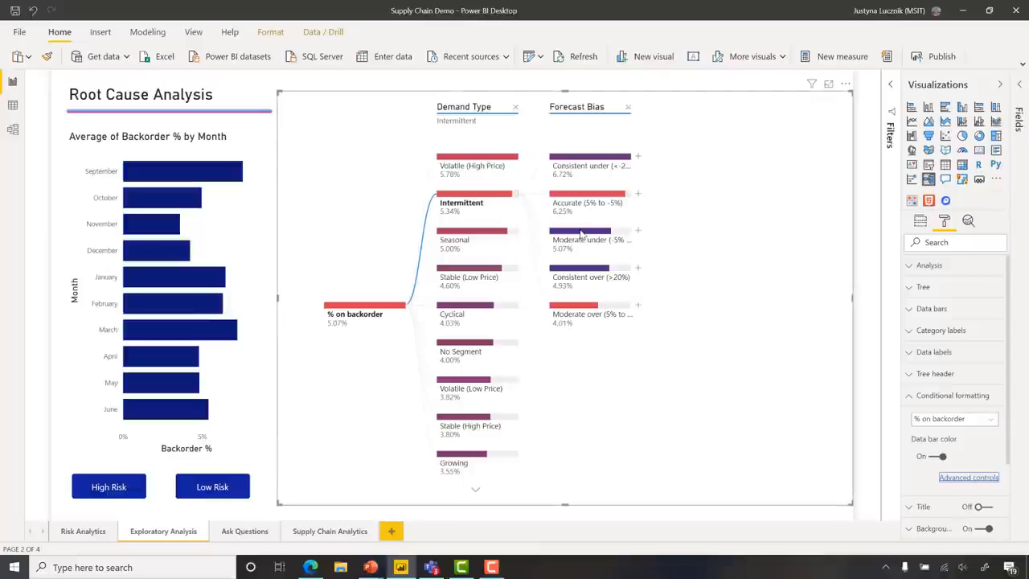
pyautogui.click(637, 194)
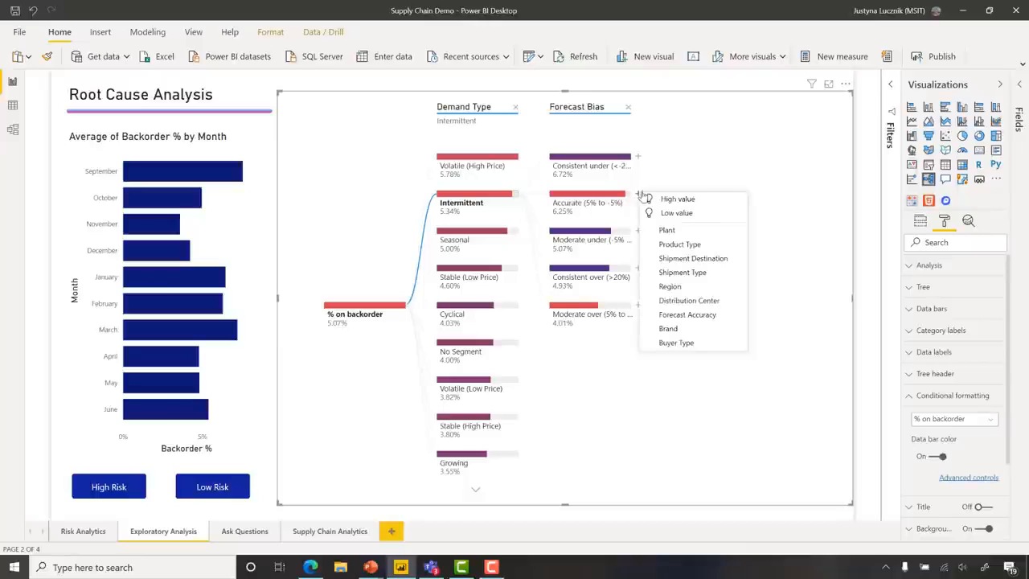
pyautogui.click(720, 207)
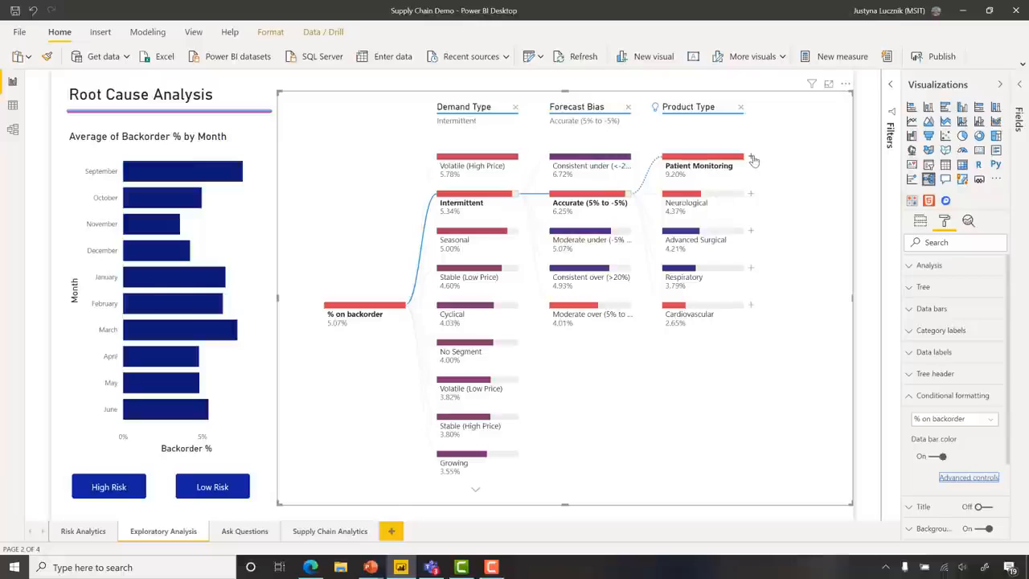
pyautogui.click(750, 157)
pyautogui.click(810, 161)
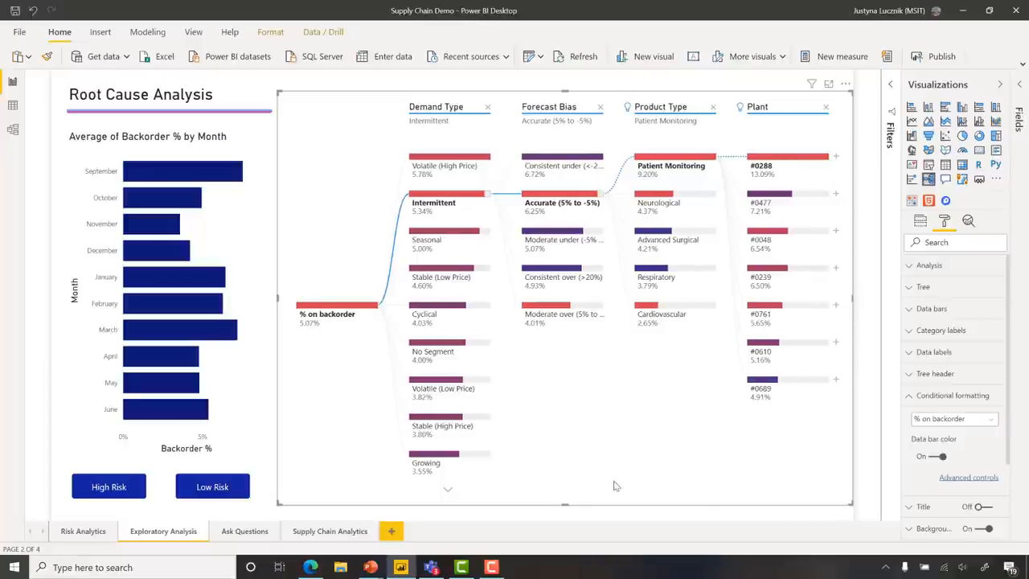
# Reduce the decomposition tree's height to about half and select the Growing node at the Demand Type level.
pyautogui.moveTo(564, 505); pyautogui.dragTo(585, 297)
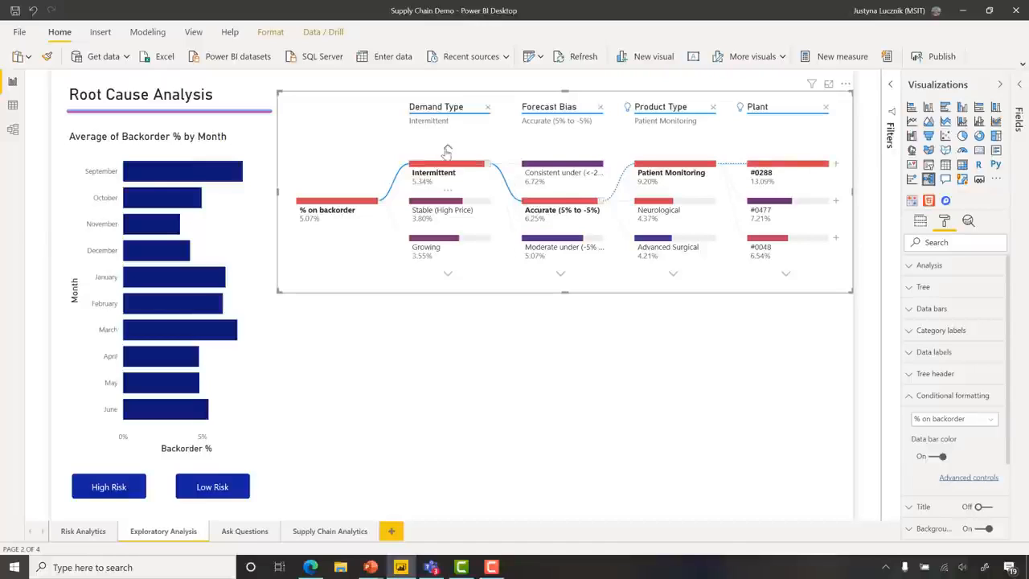
pyautogui.scroll(-1, 446, 151)
pyautogui.click(447, 277)
pyautogui.click(448, 276)
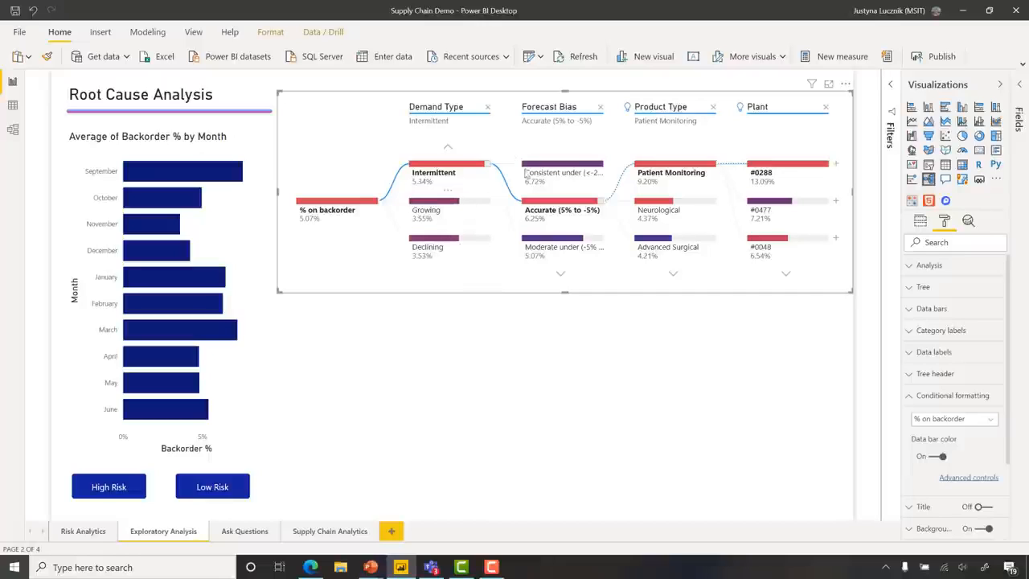
pyautogui.click(444, 209)
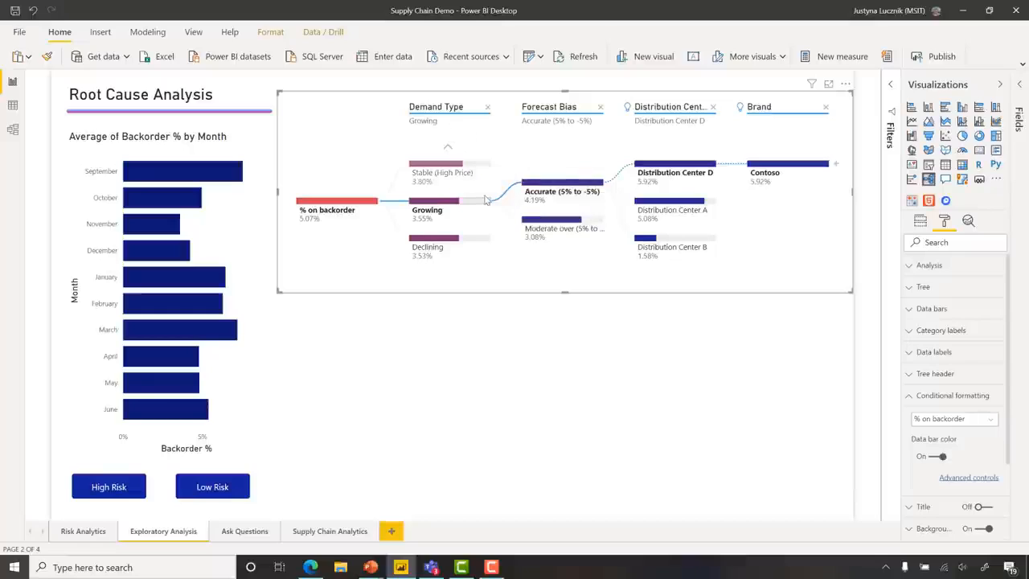
# Switch the Demand Type path from Growing back to the Intermittent node.
pyautogui.click(448, 147)
pyautogui.click(450, 151)
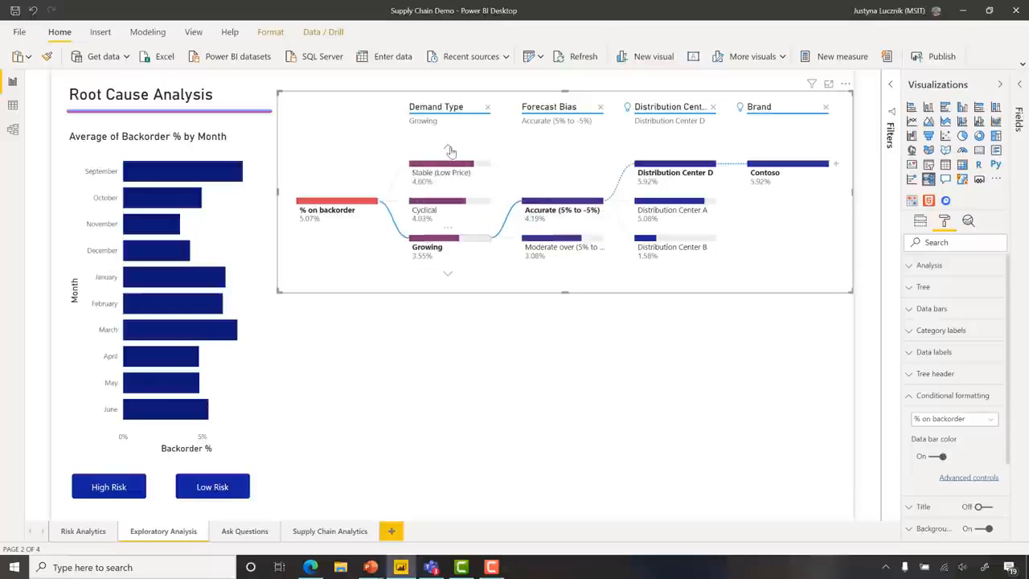
pyautogui.click(450, 149)
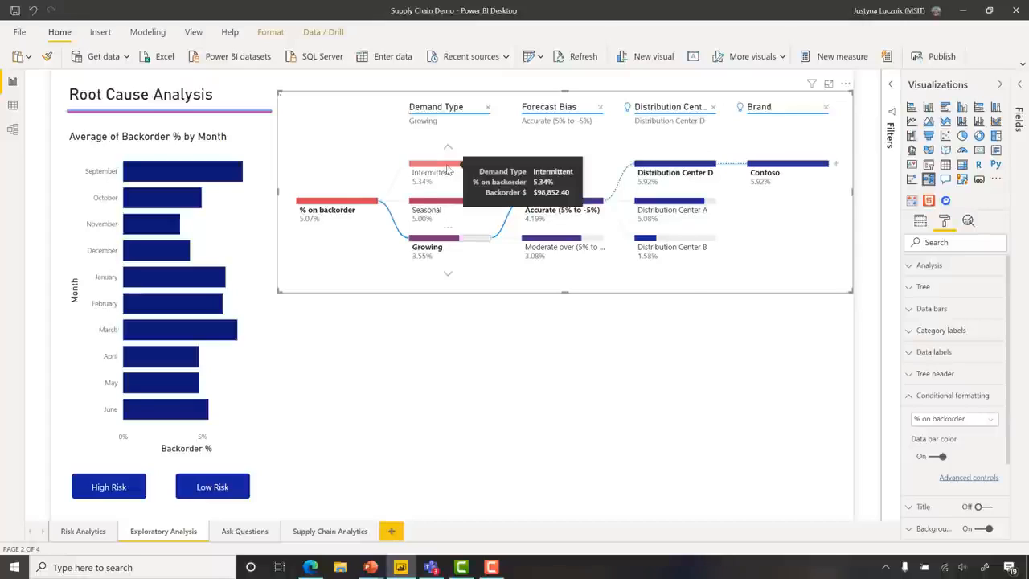
pyautogui.click(448, 171)
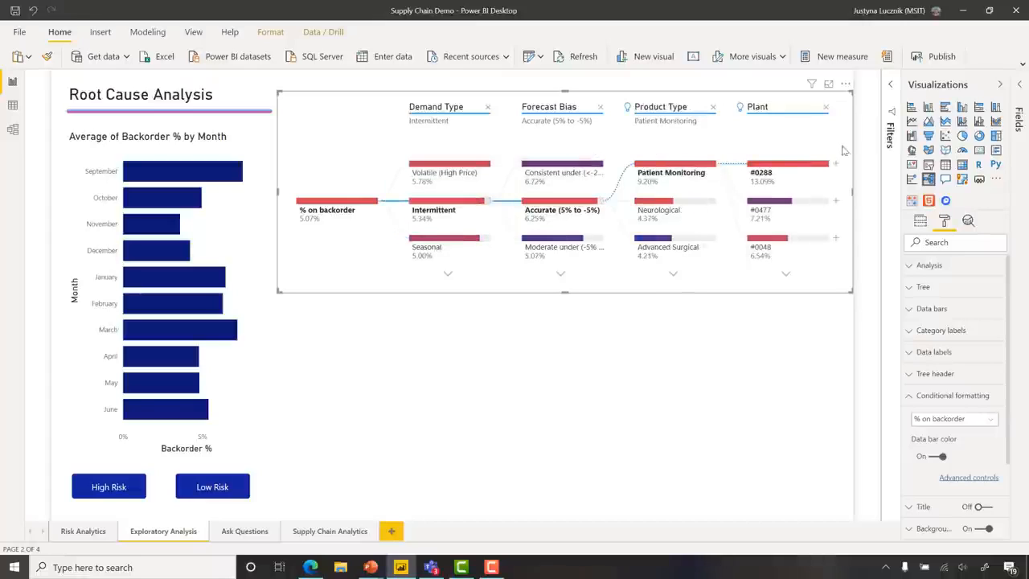
# Cross-highlight the backorder bar chart by Patient Monitoring, plant #0288 and the Accurate (5% to -5%) forecast bias, one after another.
pyautogui.click(667, 168)
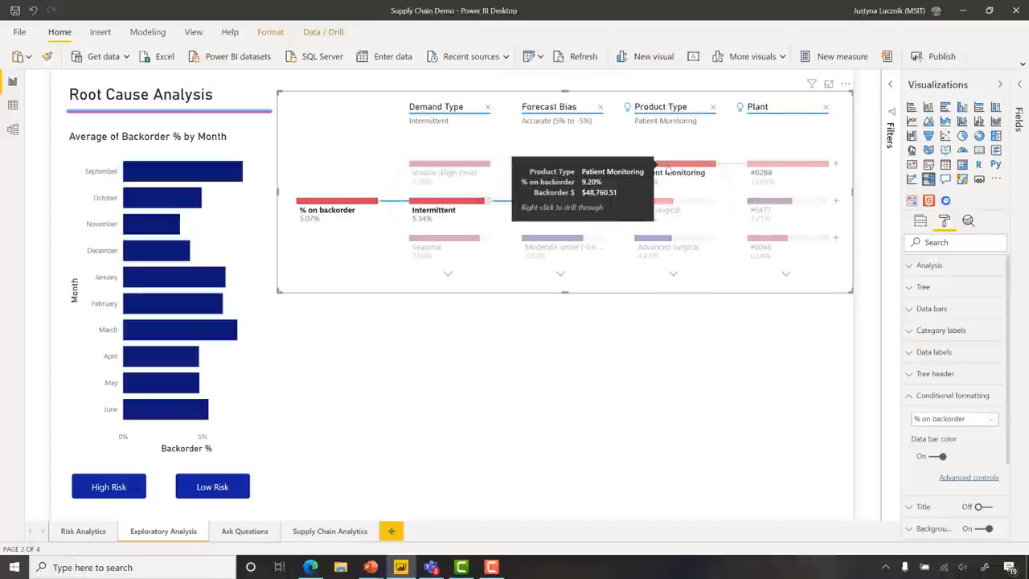
pyautogui.click(802, 167)
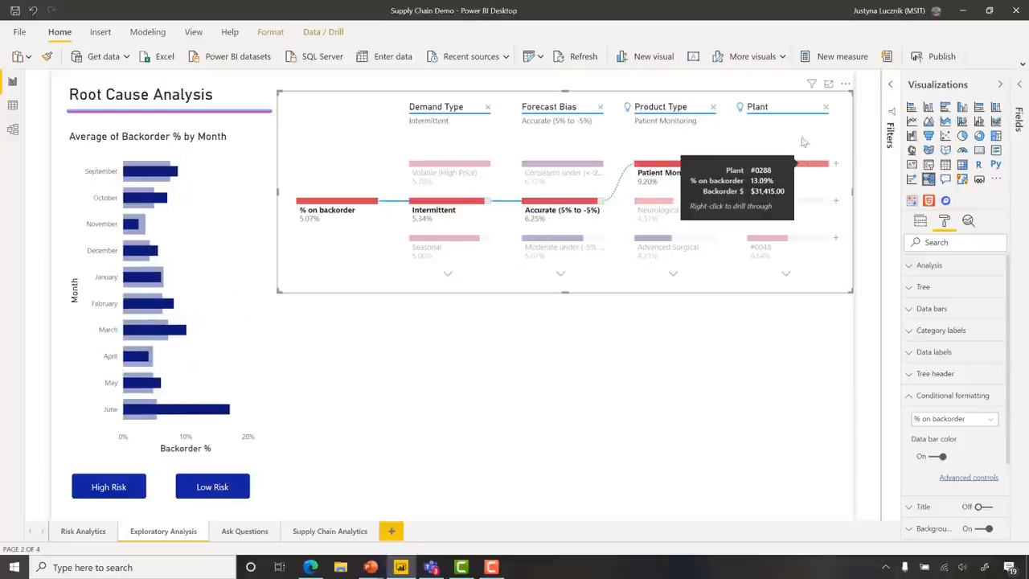
pyautogui.click(536, 199)
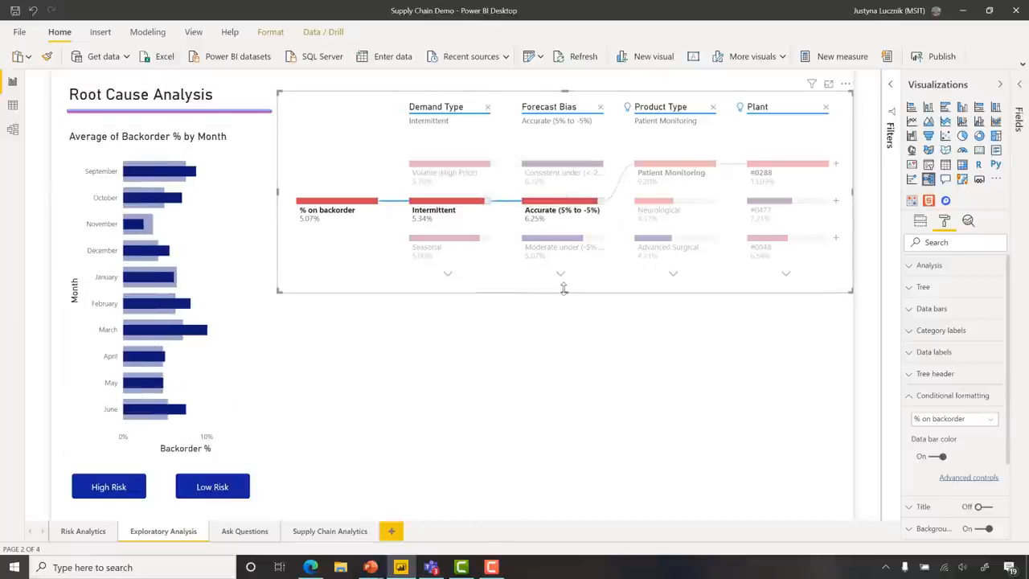
# Cross-highlight the decomposition tree by April from the monthly backorder bar chart, and clear the selection.
pyautogui.click(143, 364)
pyautogui.click(143, 364)
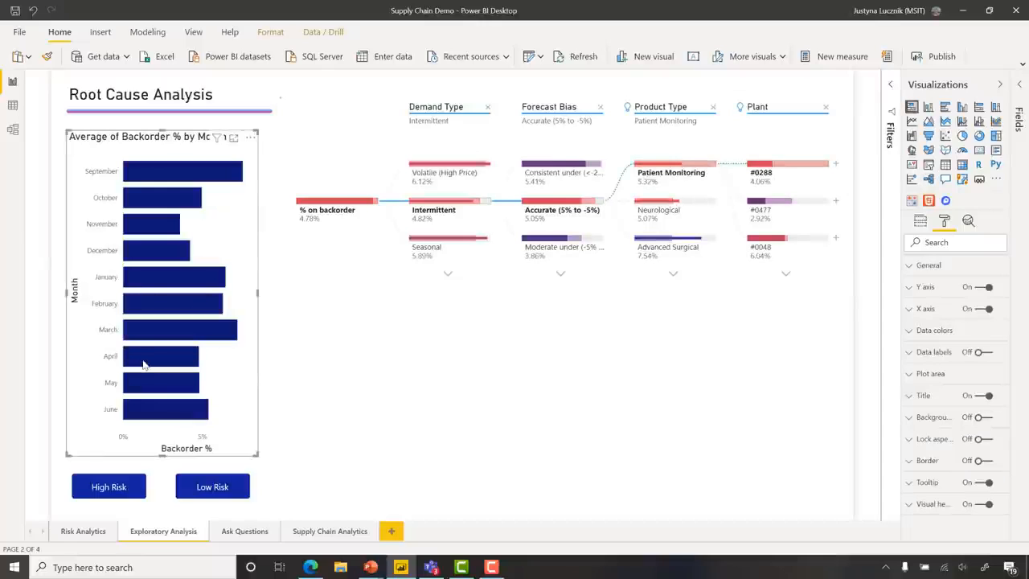
pyautogui.click(143, 364)
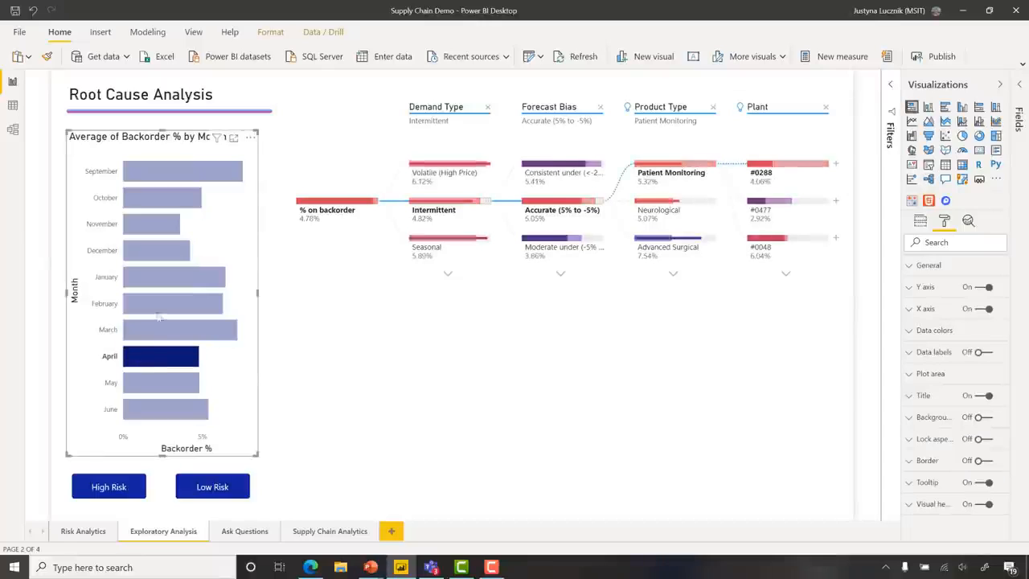
pyautogui.click(159, 360)
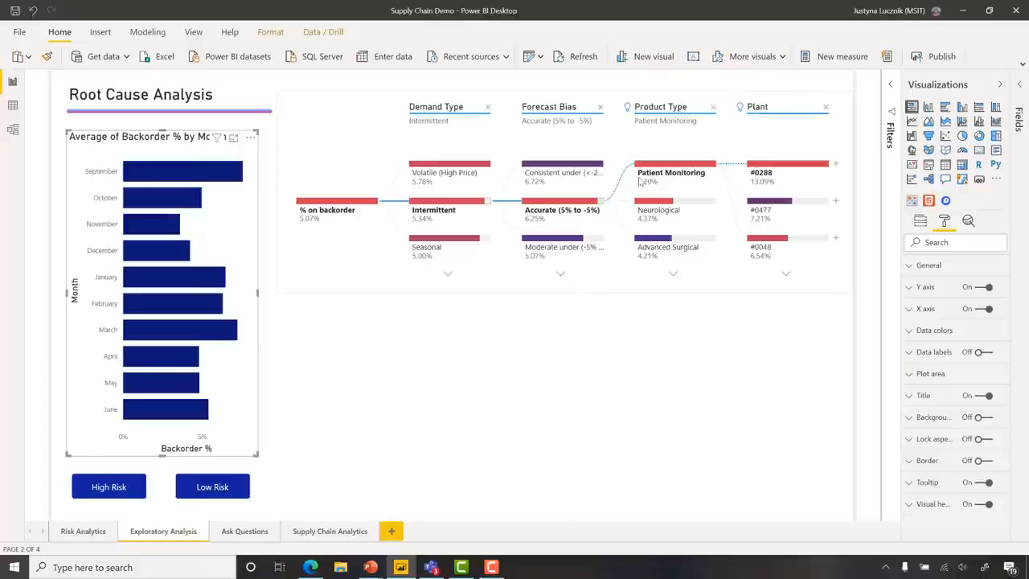
# Drill through from plant #0288 in the decomposition tree to the Ask Questions page.
pyautogui.rightClick(789, 167)
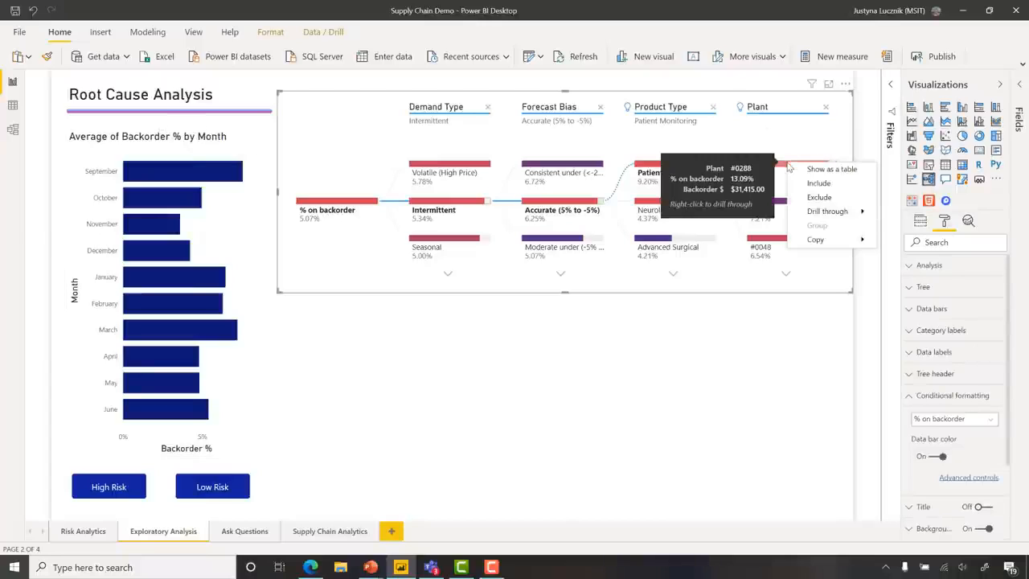
pyautogui.moveTo(832, 214)
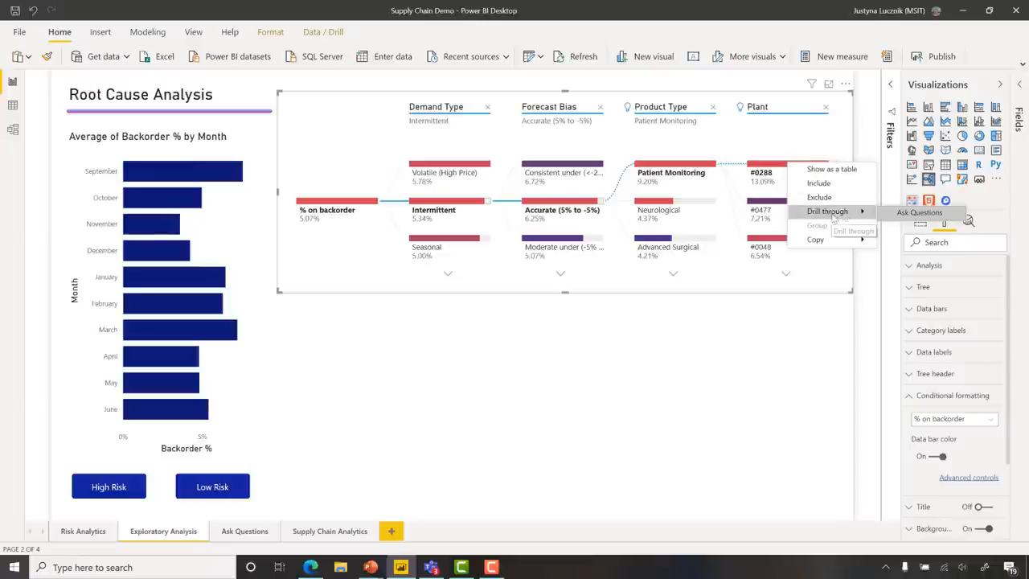
pyautogui.click(920, 213)
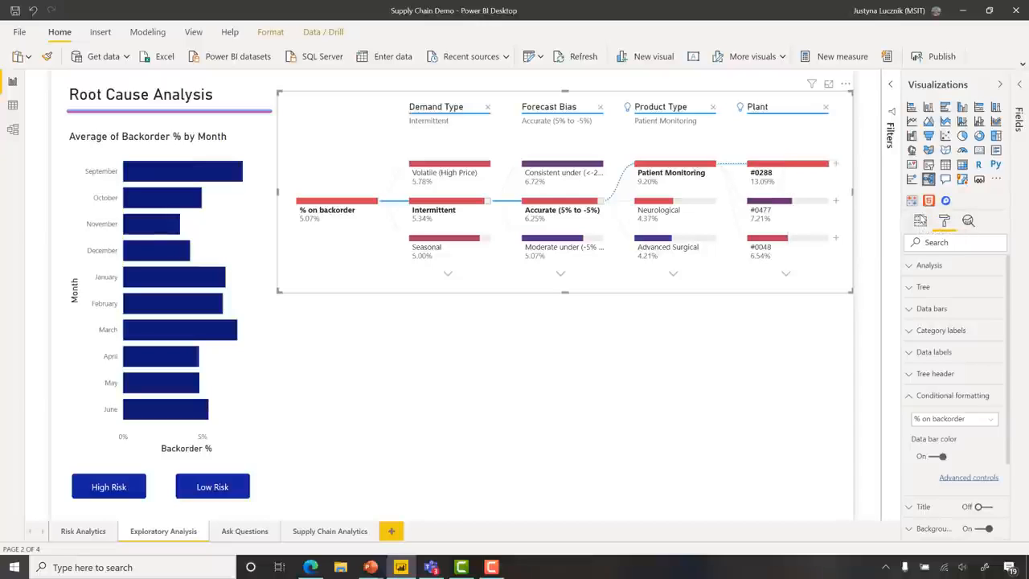